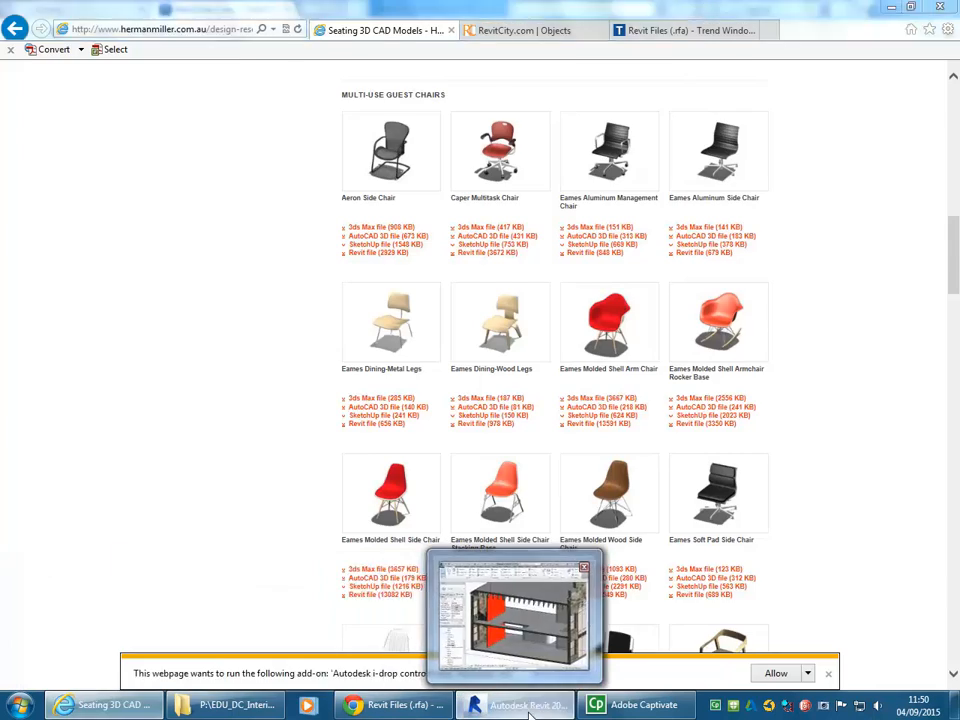
Step: Switch to Revit and examine which families are available in the type properties of the Level 1 floor slab
middle_drag(355, 261, 489, 363)
scroll(489, 363, down, 4)
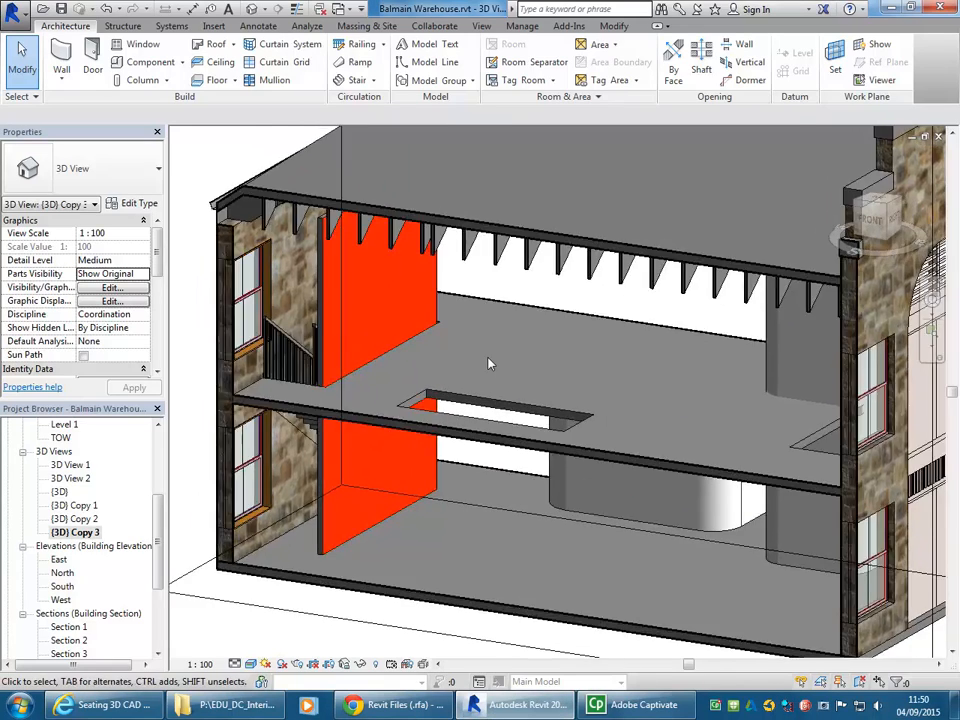
scroll(409, 434, up, 3)
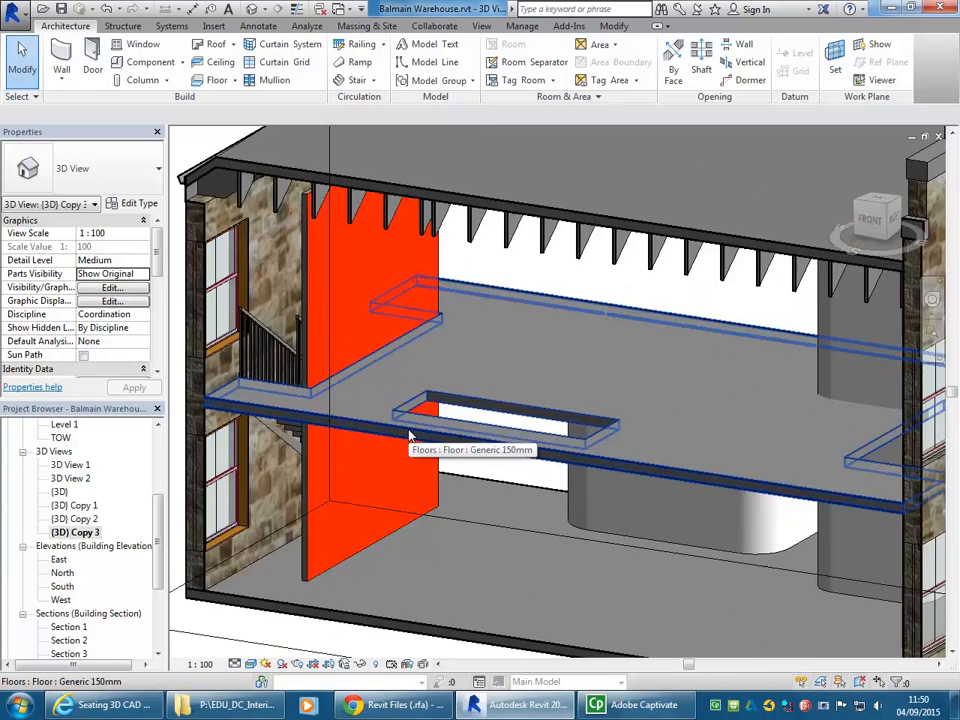
click(409, 434)
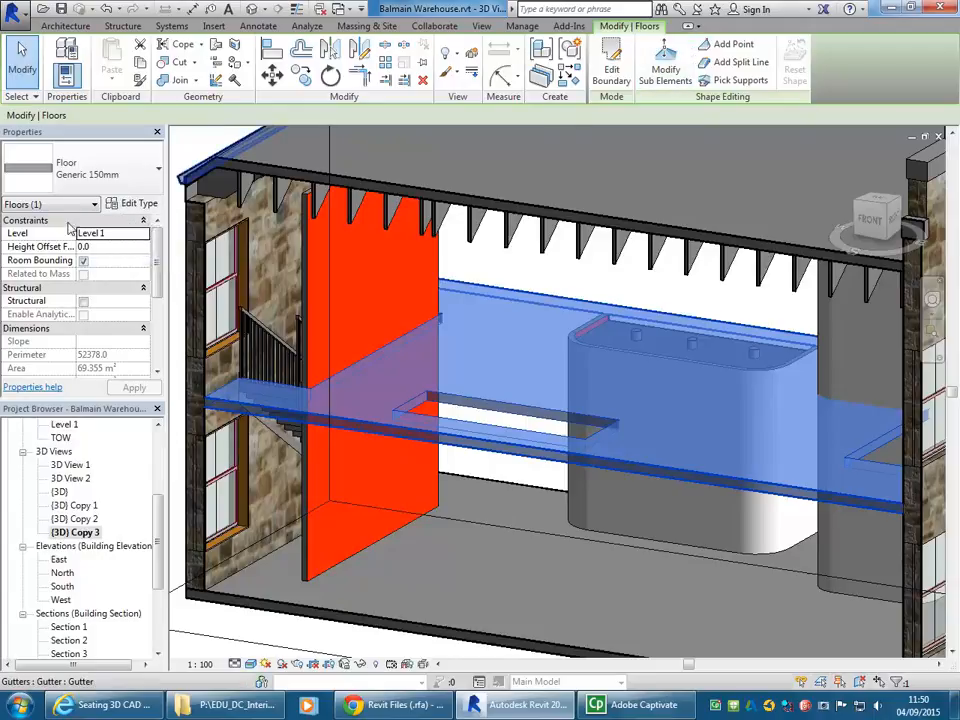
click(130, 205)
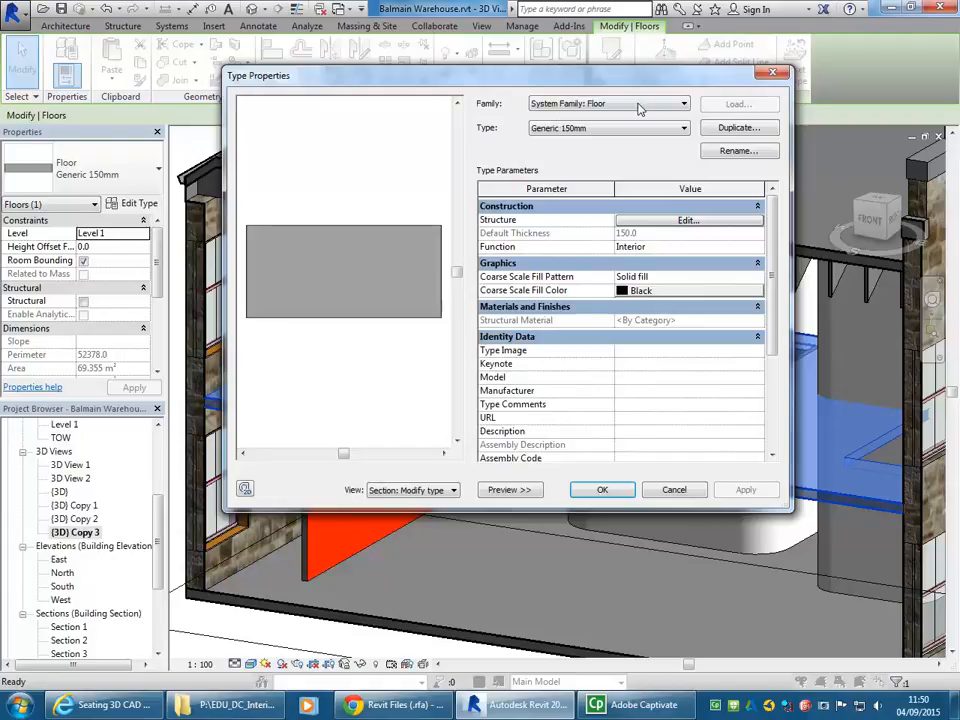
click(672, 107)
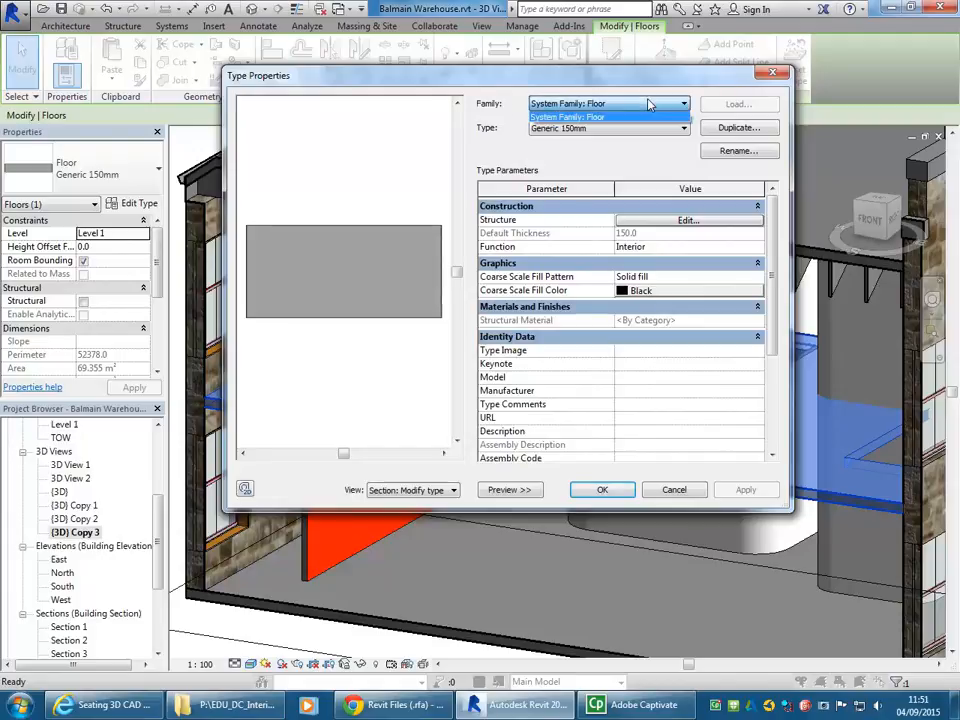
click(596, 106)
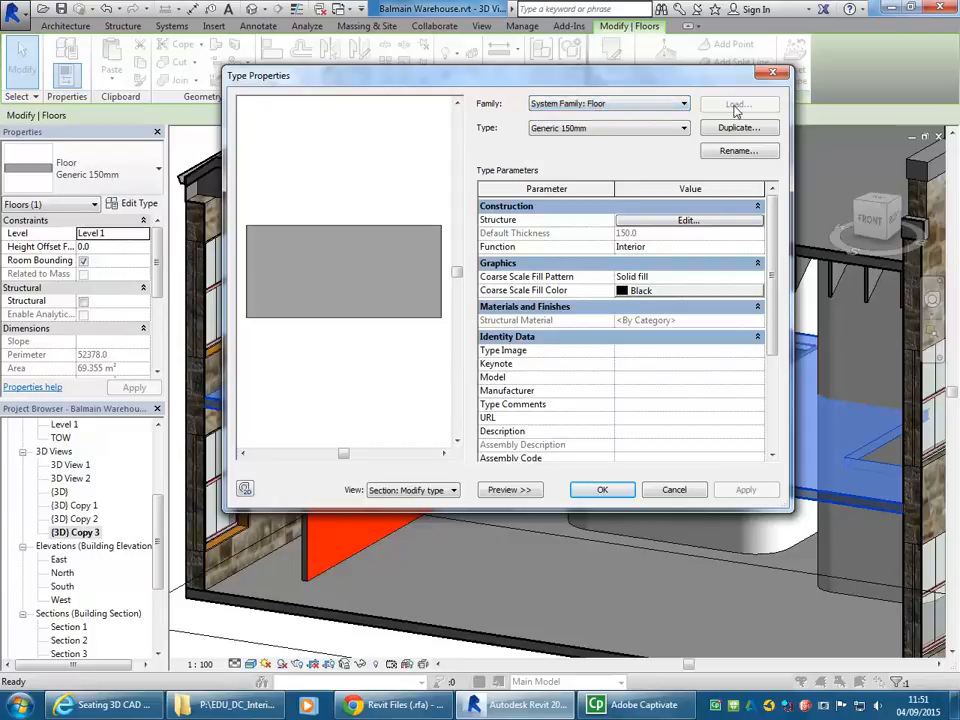
click(640, 104)
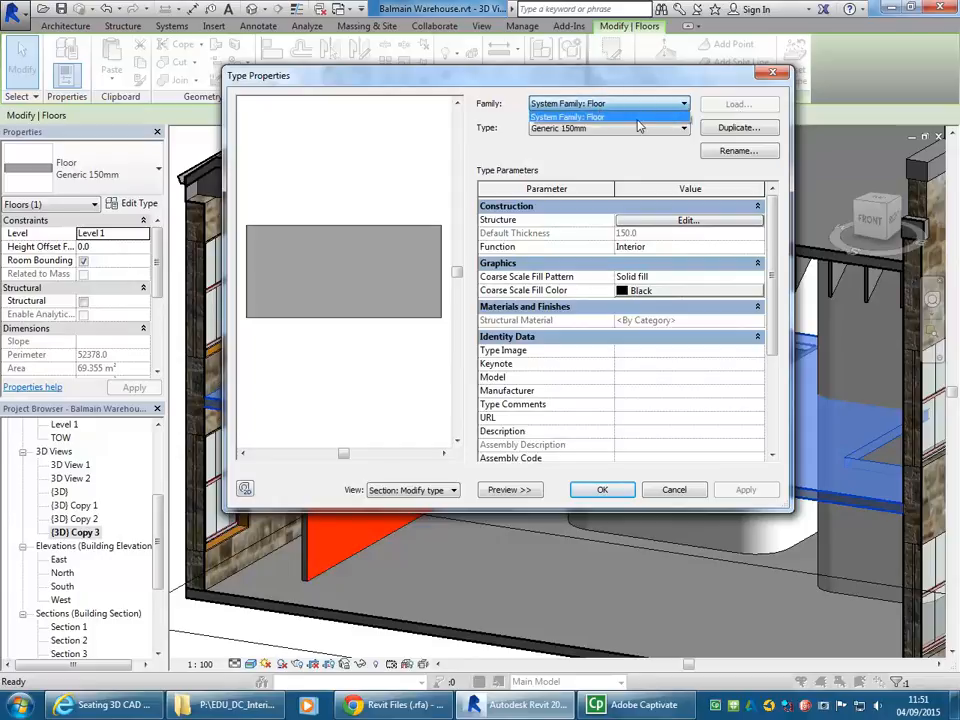
click(640, 108)
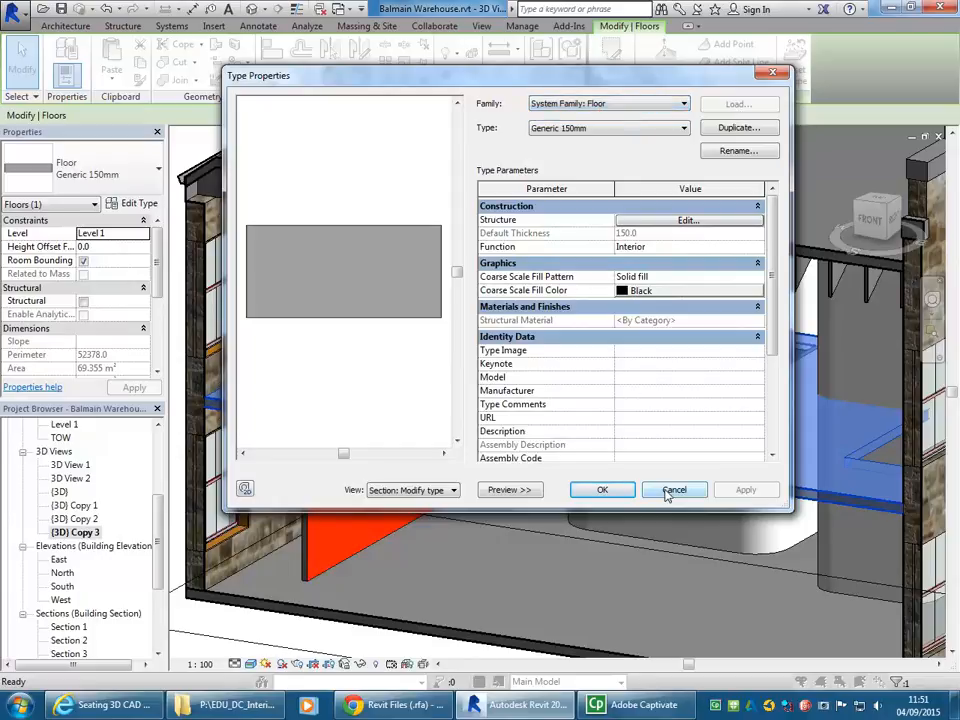
click(670, 491)
key(Escape)
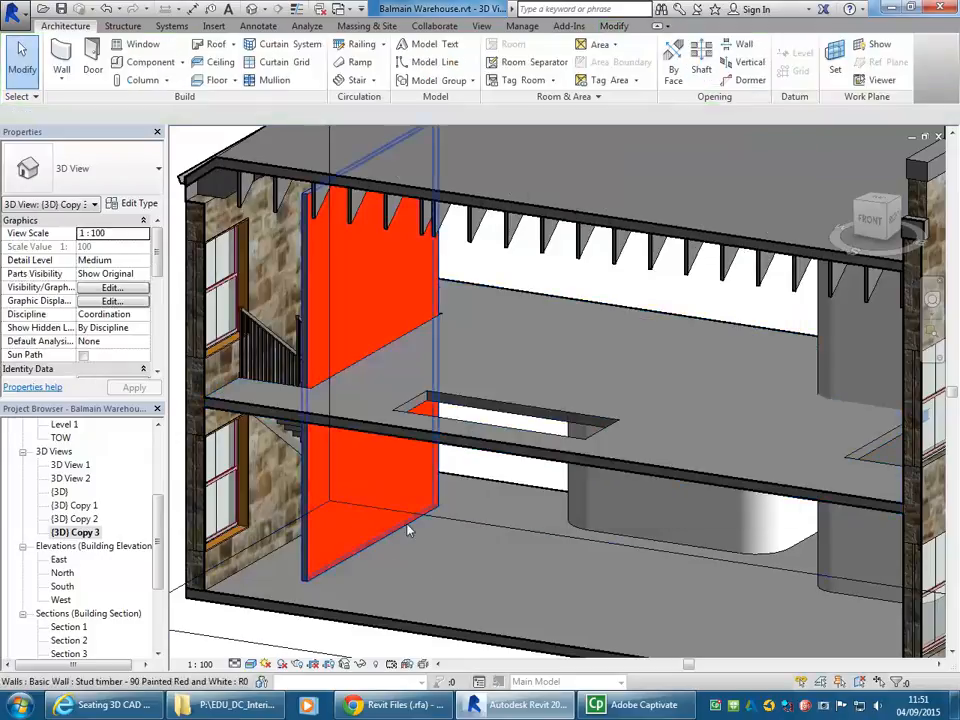
Step: Start the Door command and review the door families and sizes already loaded in the project
scroll(110, 484, up, 5)
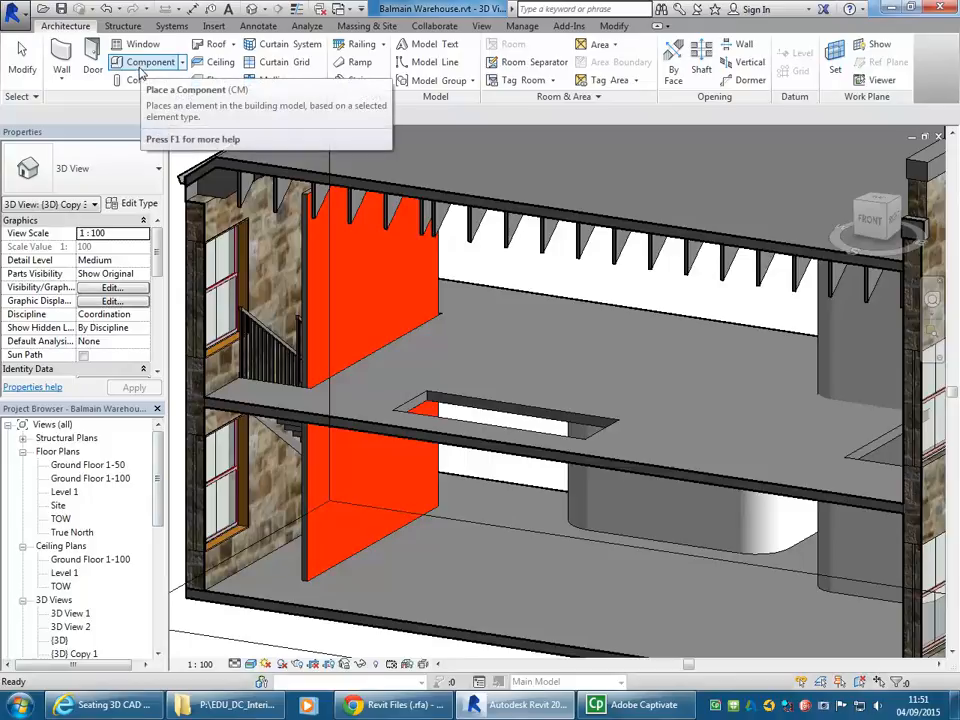
click(92, 70)
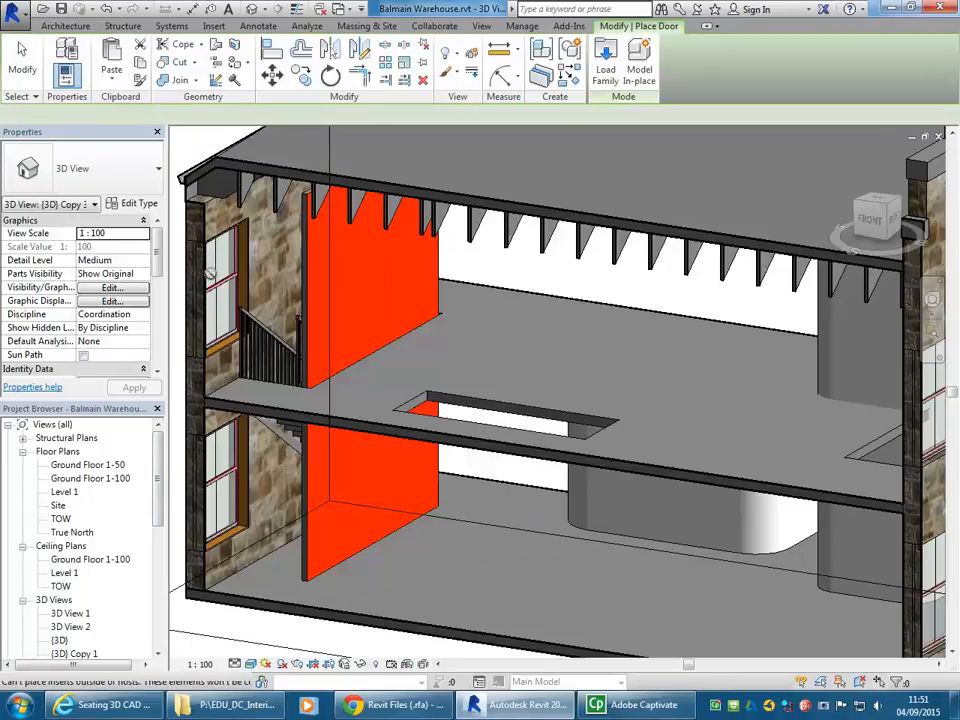
scroll(420, 336, down, 3)
scroll(420, 336, up, 2)
click(107, 175)
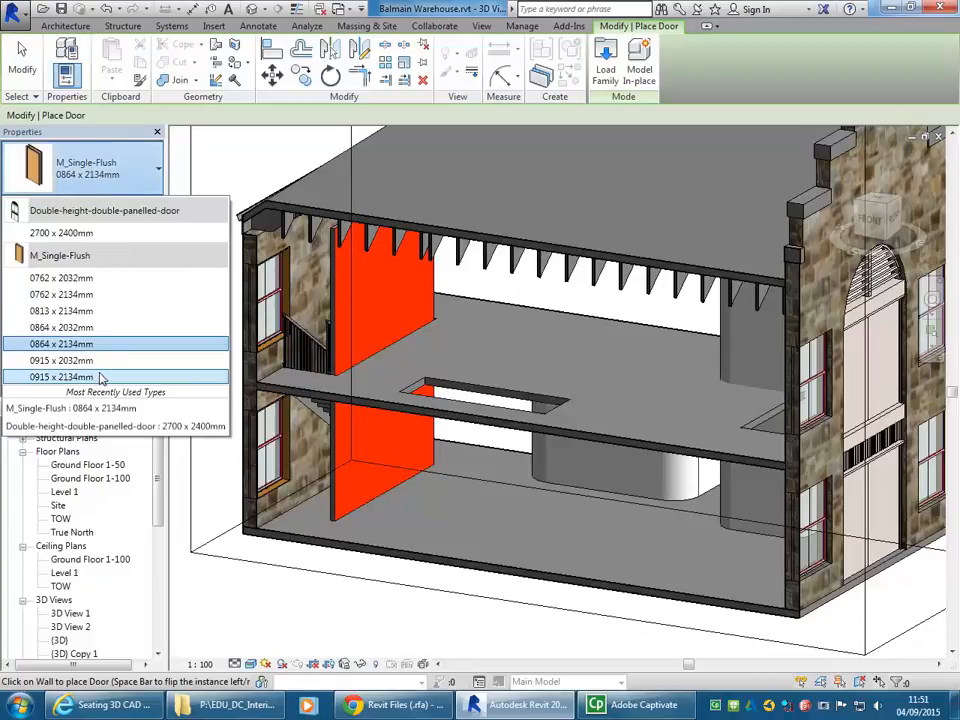
click(99, 175)
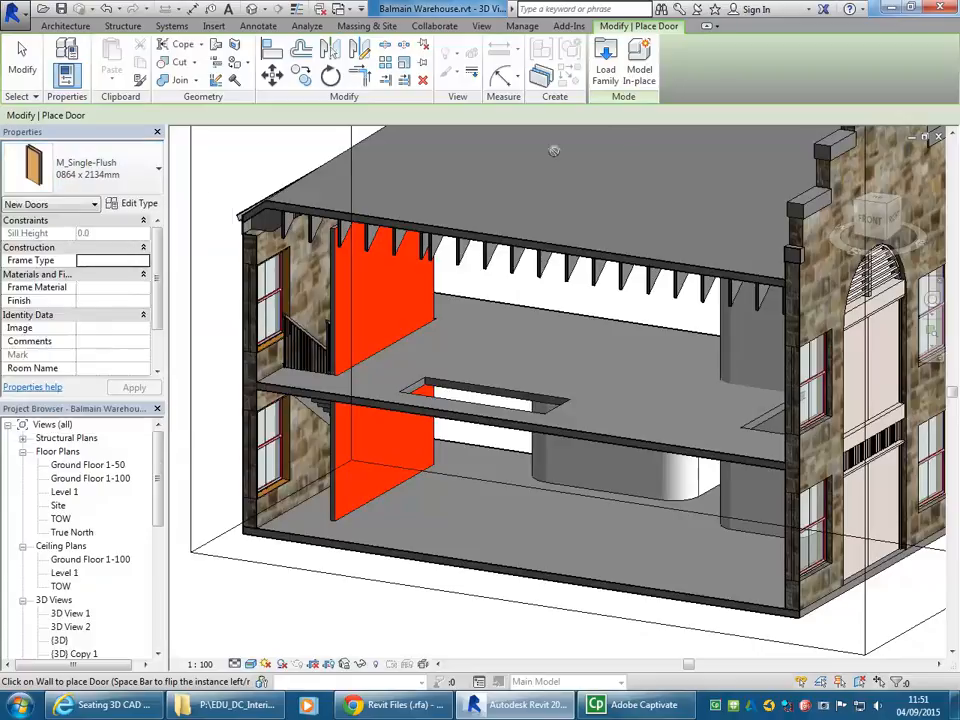
Step: Browse the Doors folder of the Australia family library and leave without loading a family
click(605, 64)
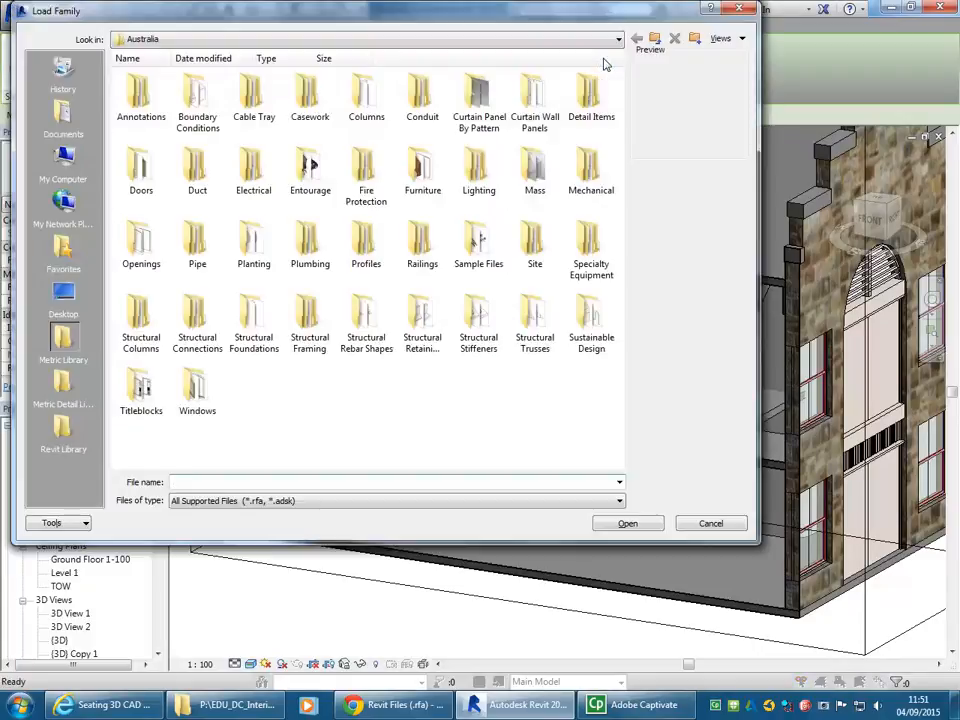
double_click(136, 172)
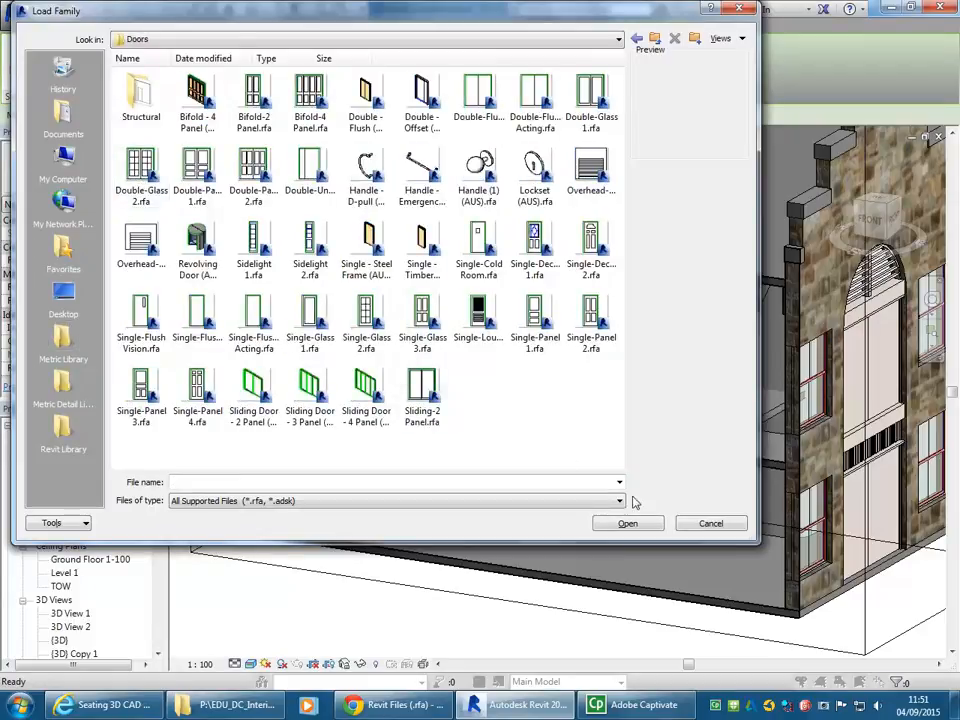
click(655, 38)
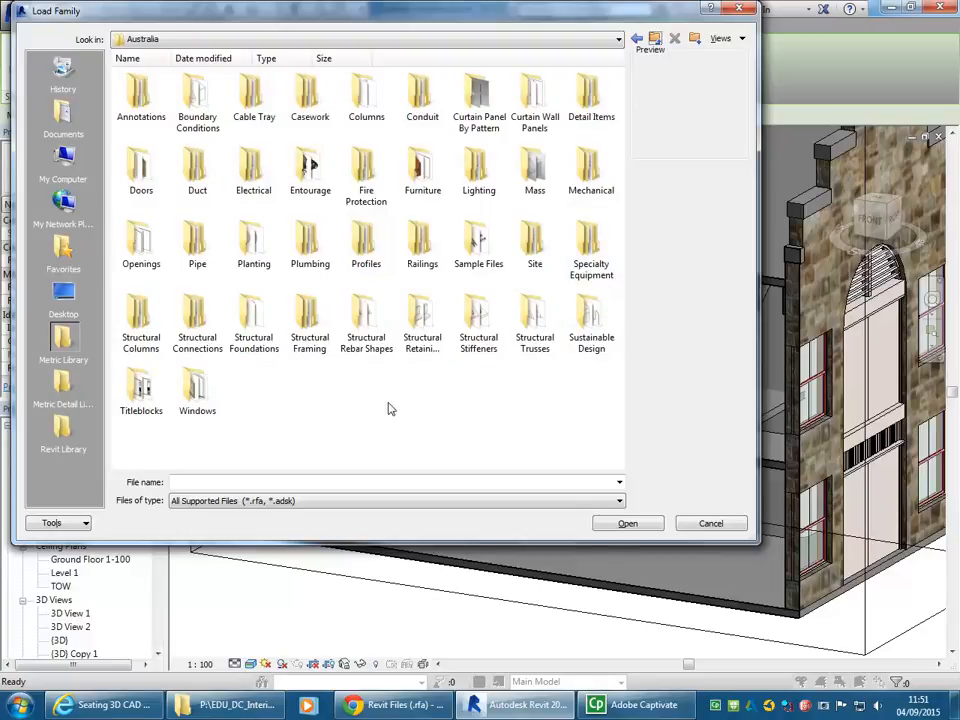
click(711, 524)
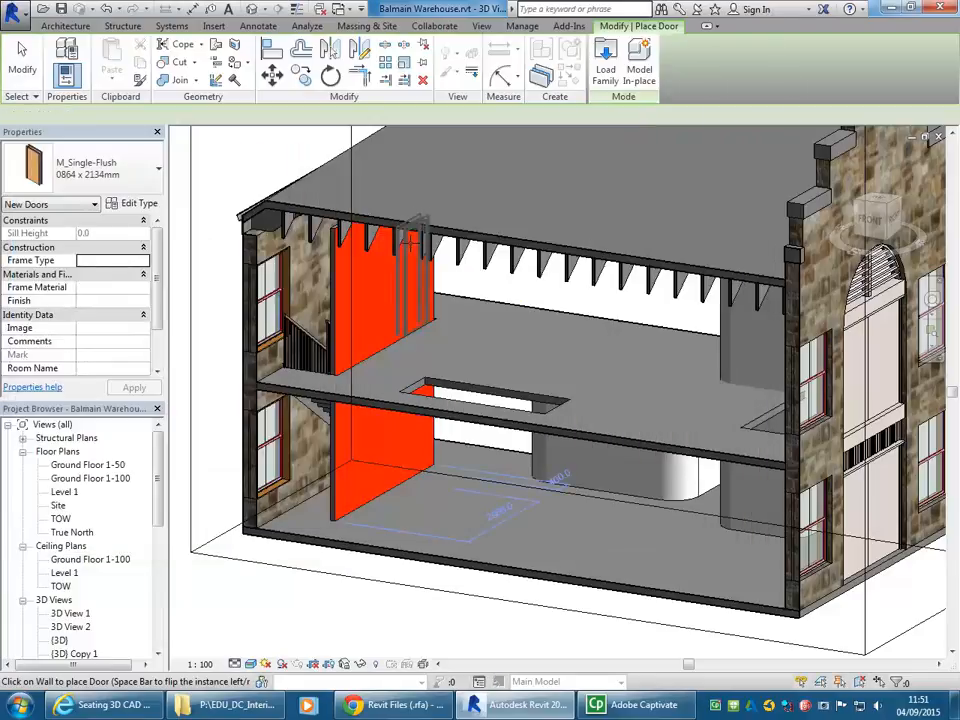
Step: Place an M_Single-Flush 0864 x 2134mm door in the rounded room's front wall and flip it to swing inward in the Ground Floor 1-100 plan
click(597, 452)
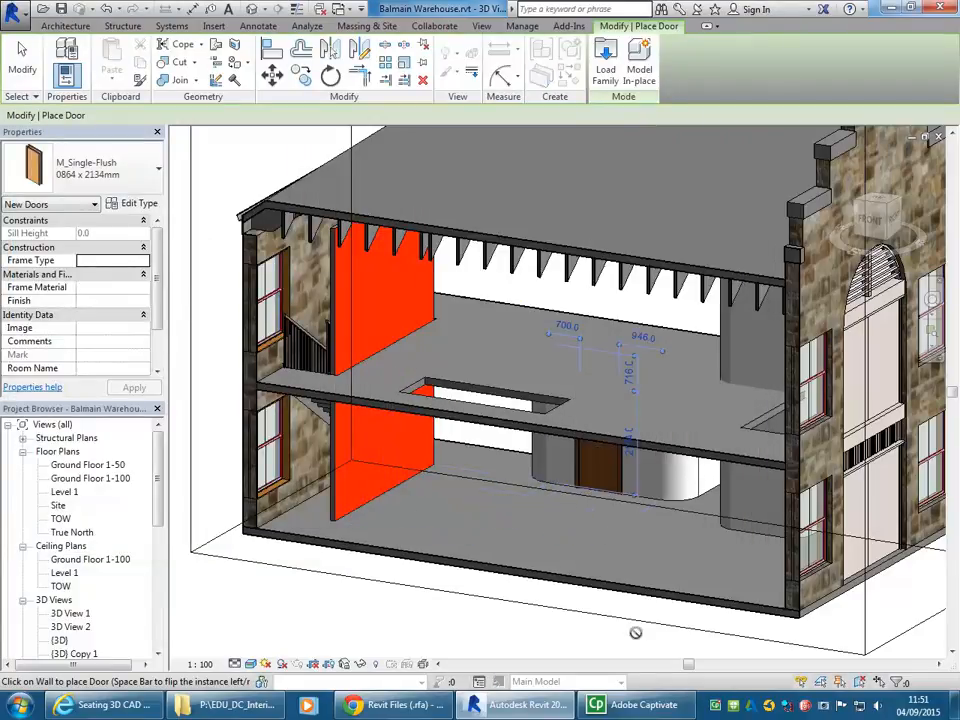
double_click(78, 479)
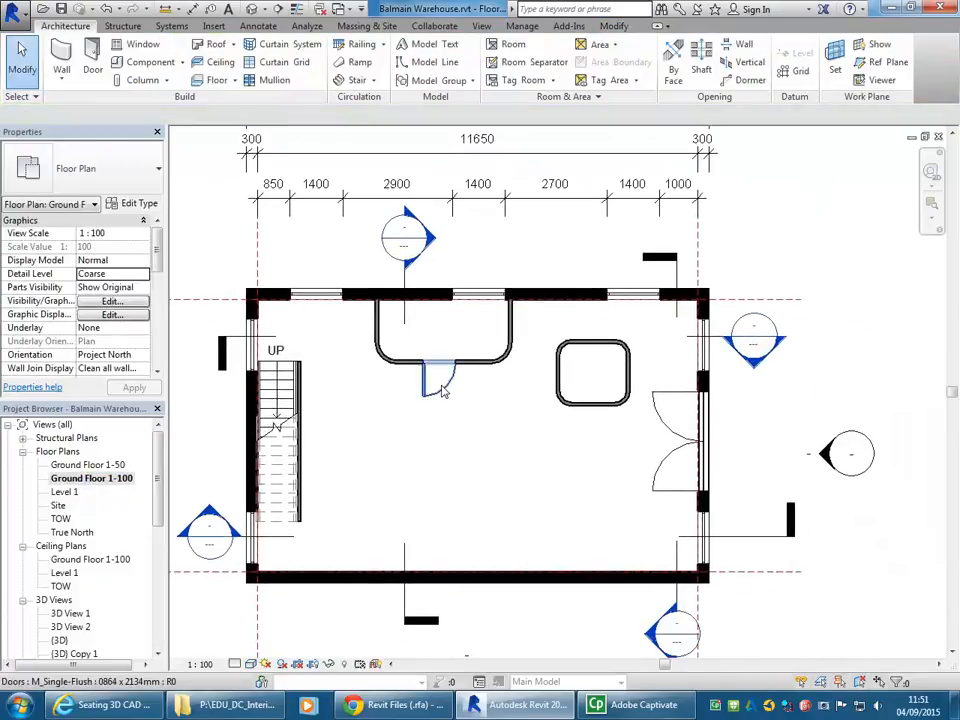
click(439, 390)
scroll(433, 405, up, 3)
click(458, 418)
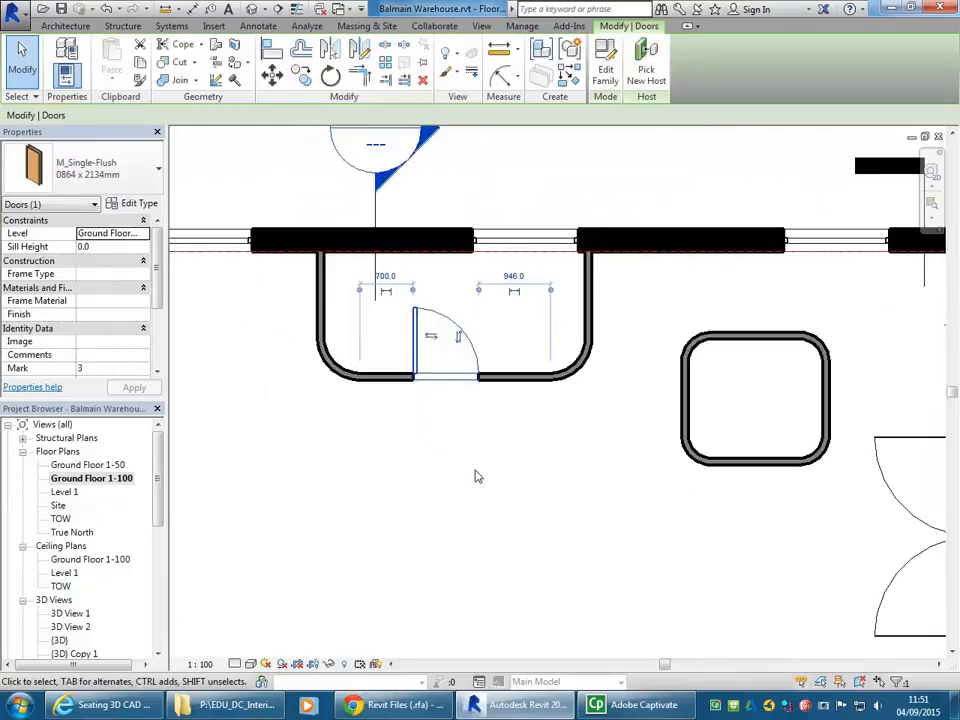
click(426, 435)
scroll(422, 401, down, 3)
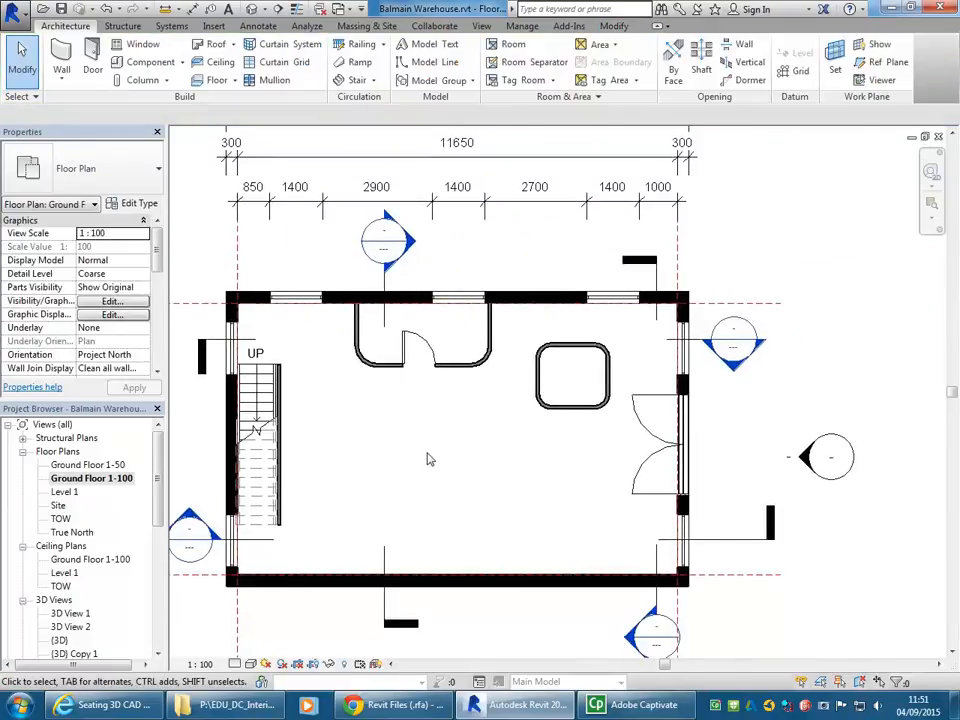
middle_drag(428, 459, 407, 450)
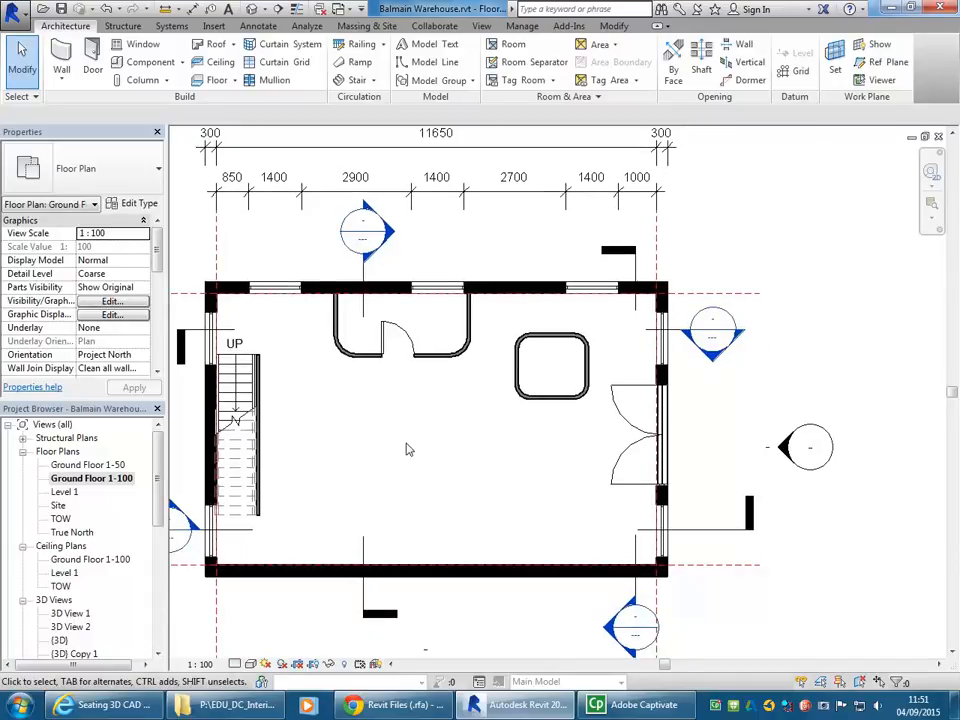
scroll(410, 451, up, 2)
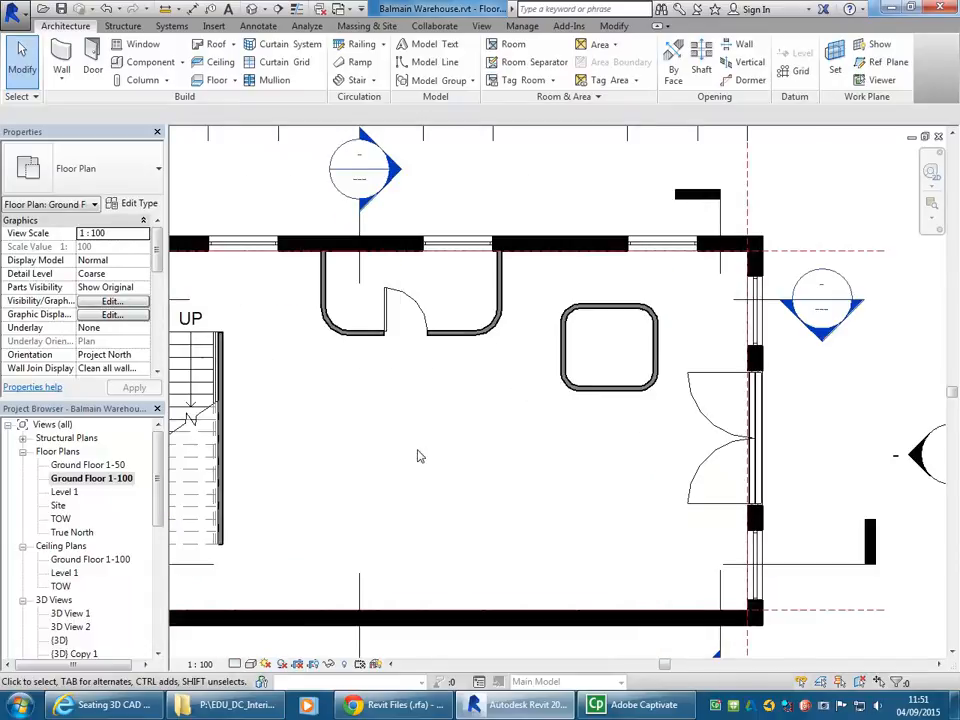
scroll(250, 197, down, 1)
middle_drag(306, 347, 336, 375)
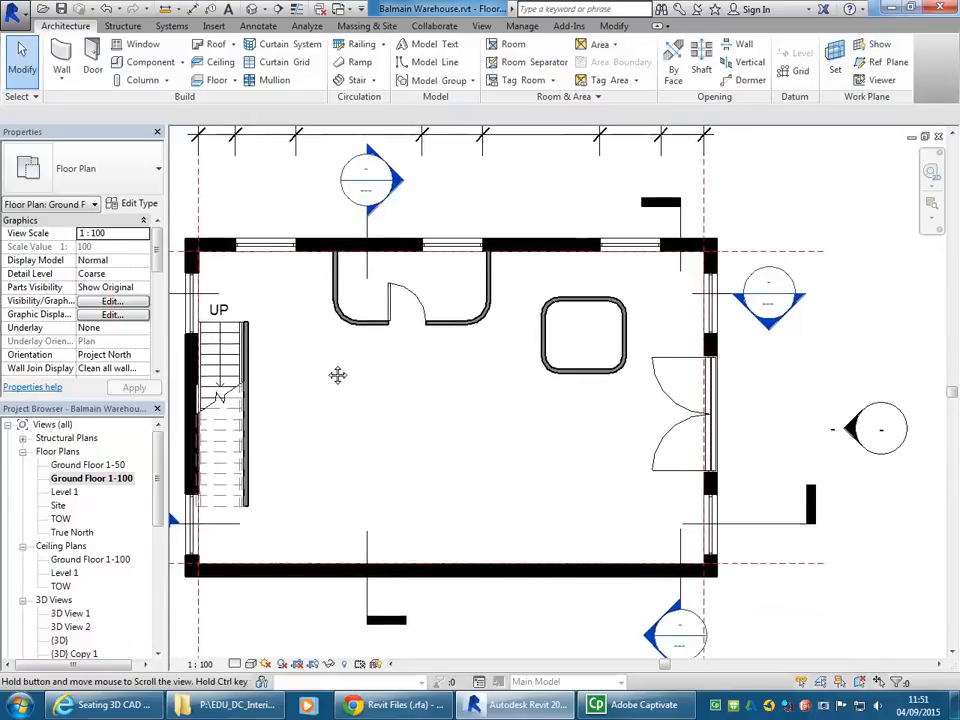
Step: Switch to Chrome and download the Sliding door Revit family from the Synergy aluminium range on the Trend Windows page
click(90, 70)
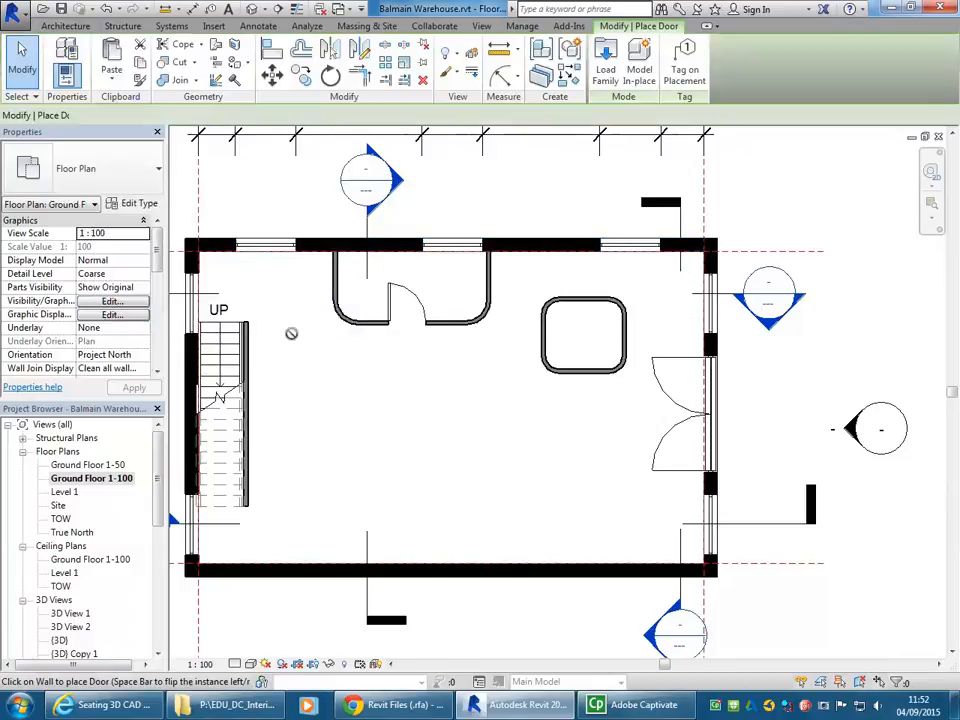
click(392, 712)
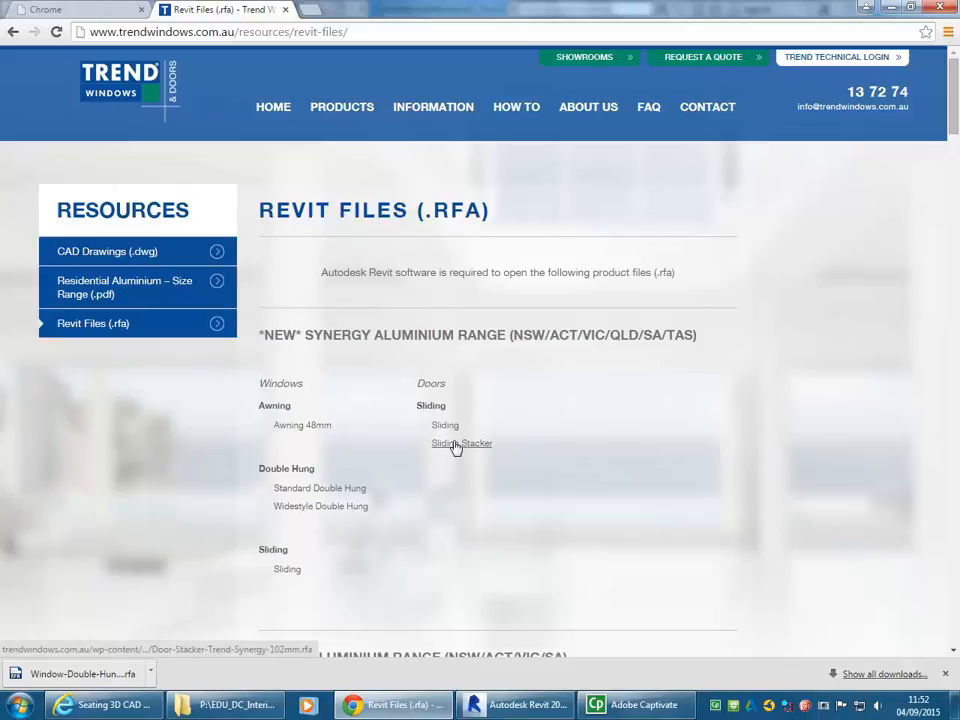
scroll(366, 476, down, 3)
scroll(364, 476, up, 3)
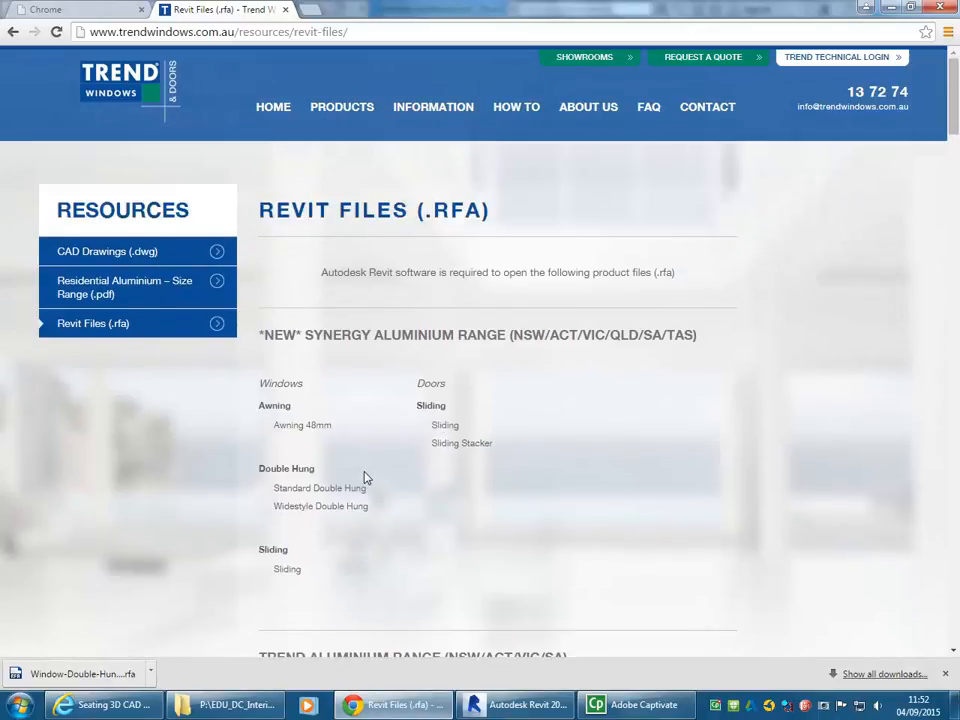
scroll(330, 430, down, 3)
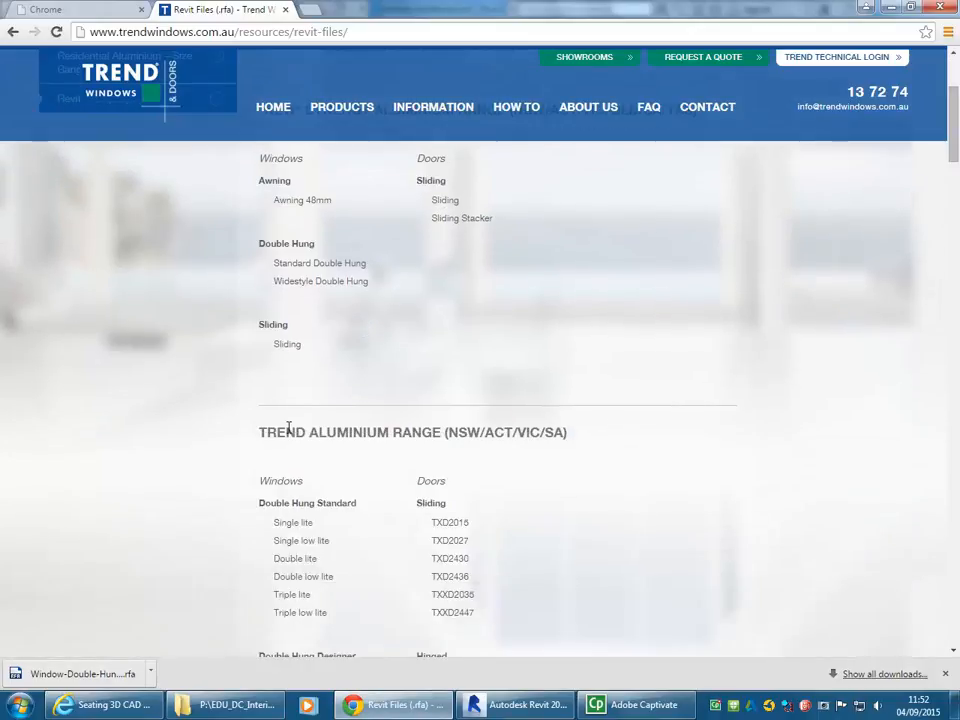
scroll(288, 428, down, 5)
scroll(286, 428, up, 6)
scroll(288, 432, up, 1)
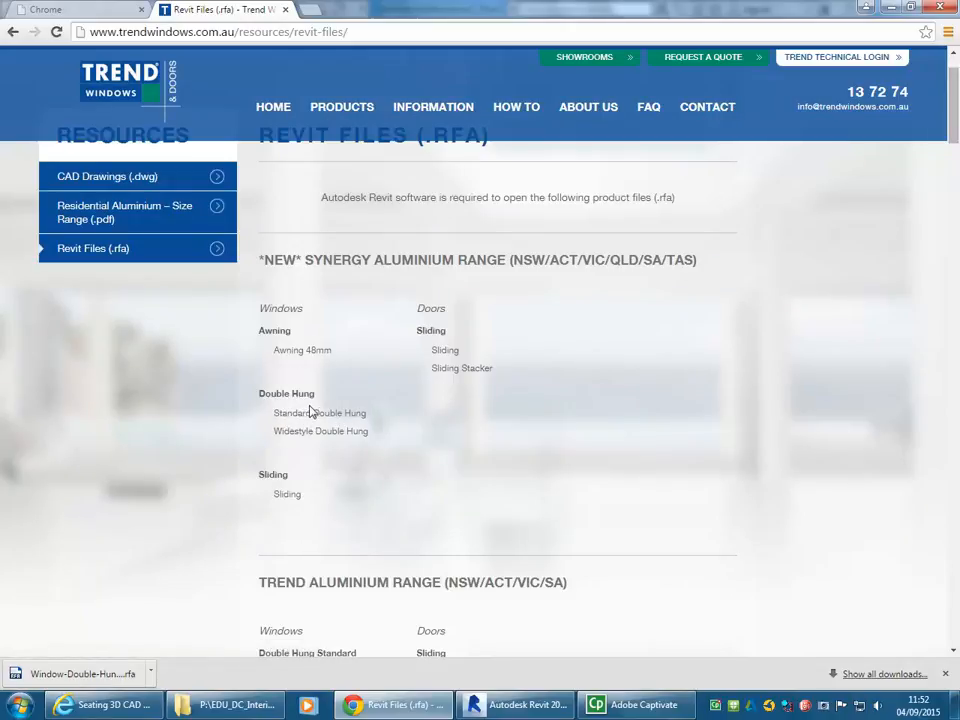
click(448, 350)
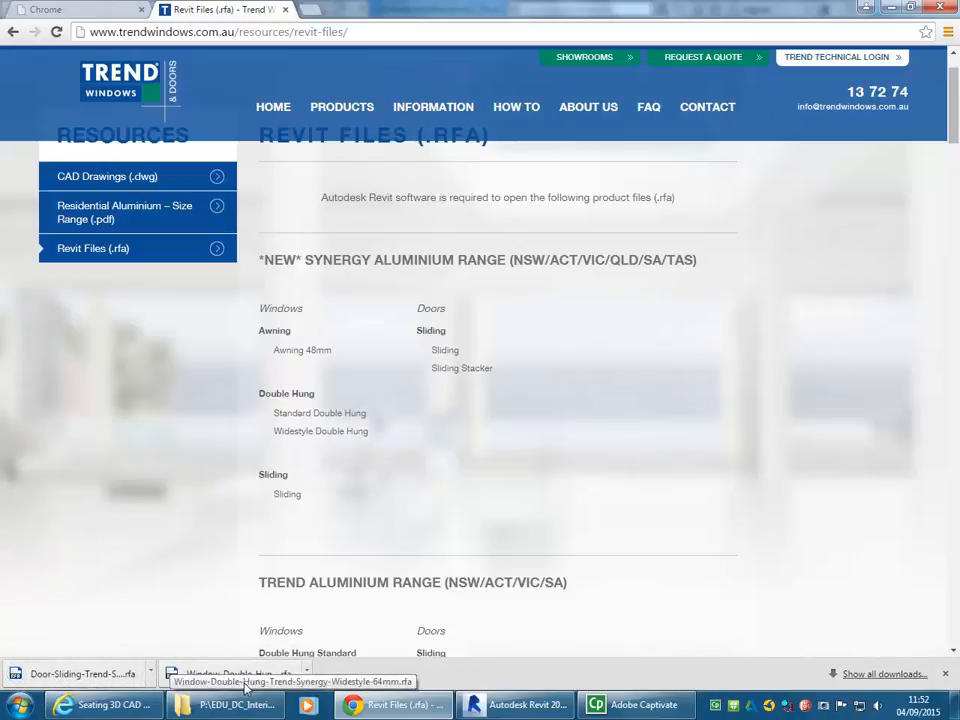
Step: Show the downloaded Door-Sliding-Trend-Synergy-102mm.rfa file in its Downloads folder
right_click(95, 680)
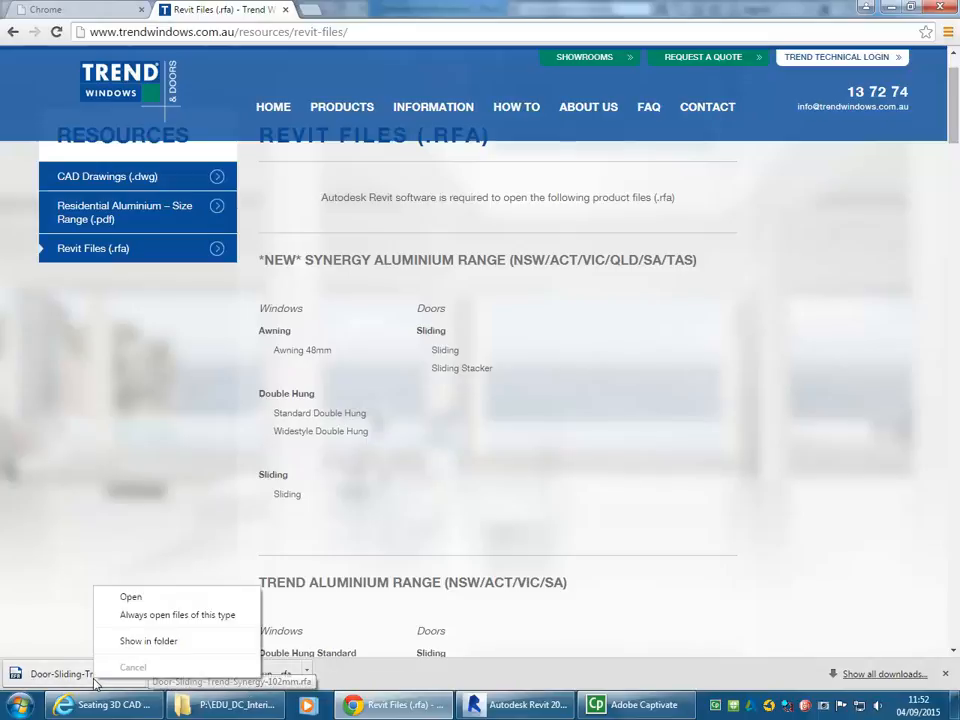
click(157, 641)
drag(499, 289, 325, 168)
right_click(320, 131)
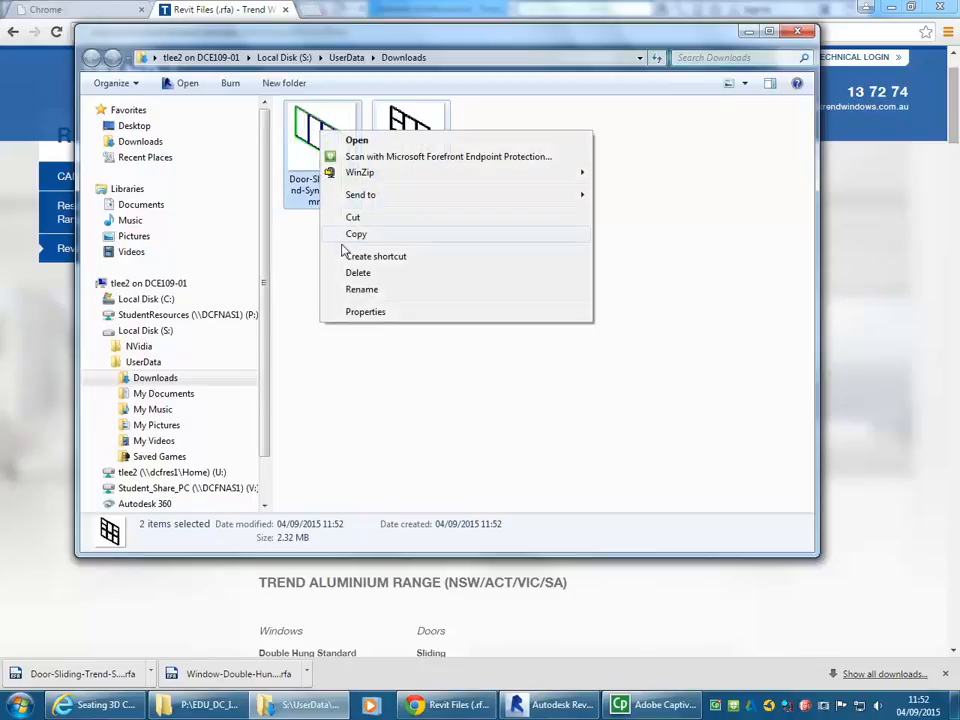
click(403, 326)
click(298, 152)
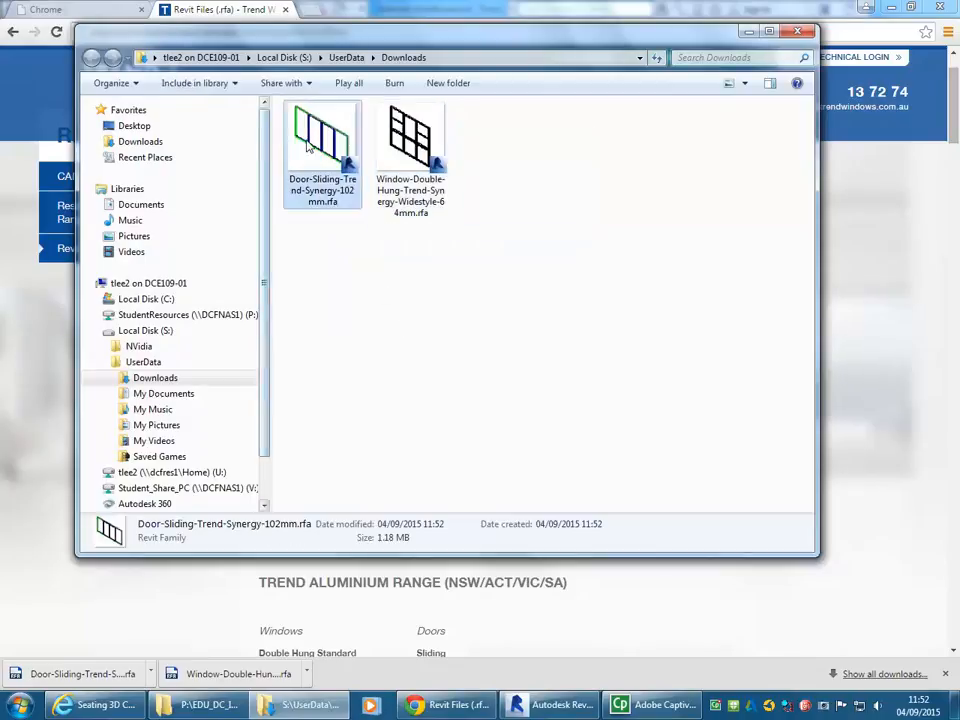
click(316, 367)
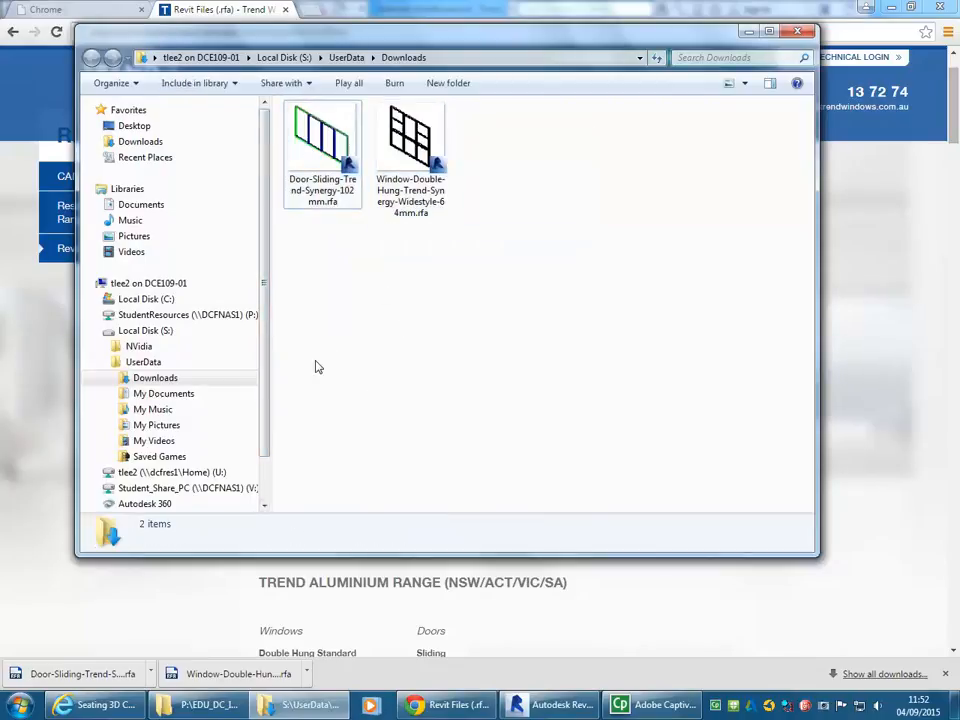
Step: Open a new Explorer window at the Revit Library folder in EDU_DC_InteriorDesign on the StudentResources (P:) drive
key(super+e)
double_click(314, 207)
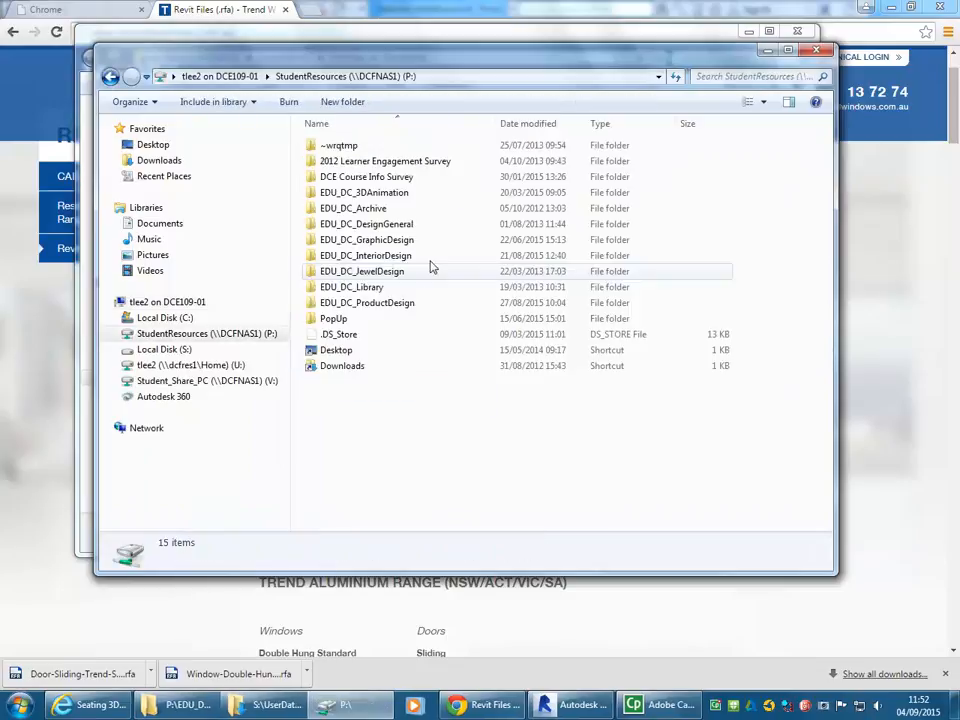
double_click(360, 258)
click(360, 428)
scroll(342, 390, down, 3)
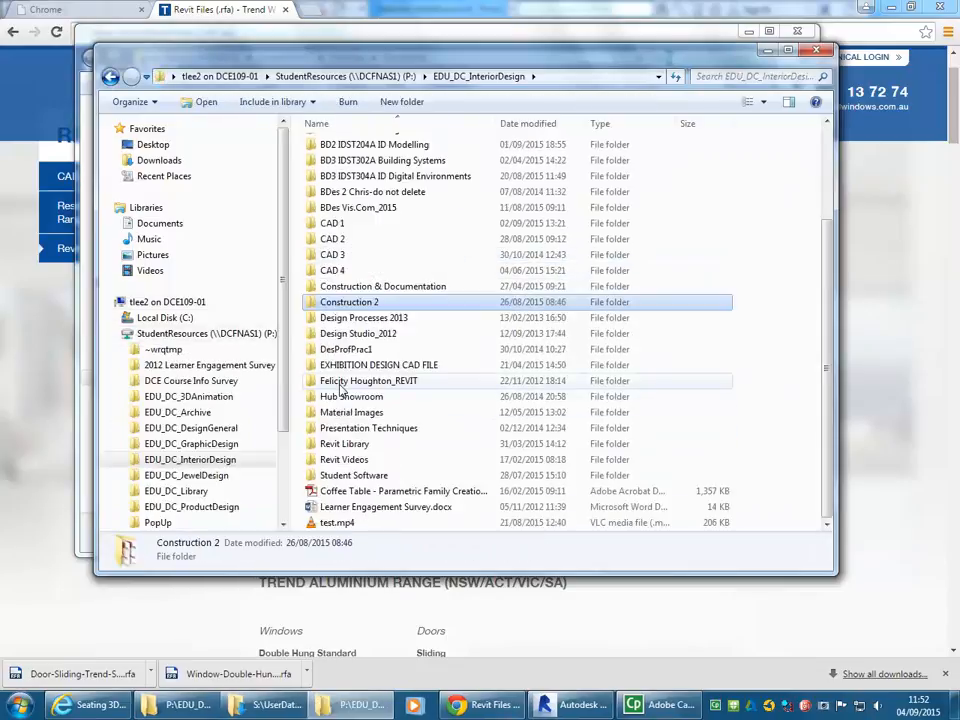
double_click(314, 444)
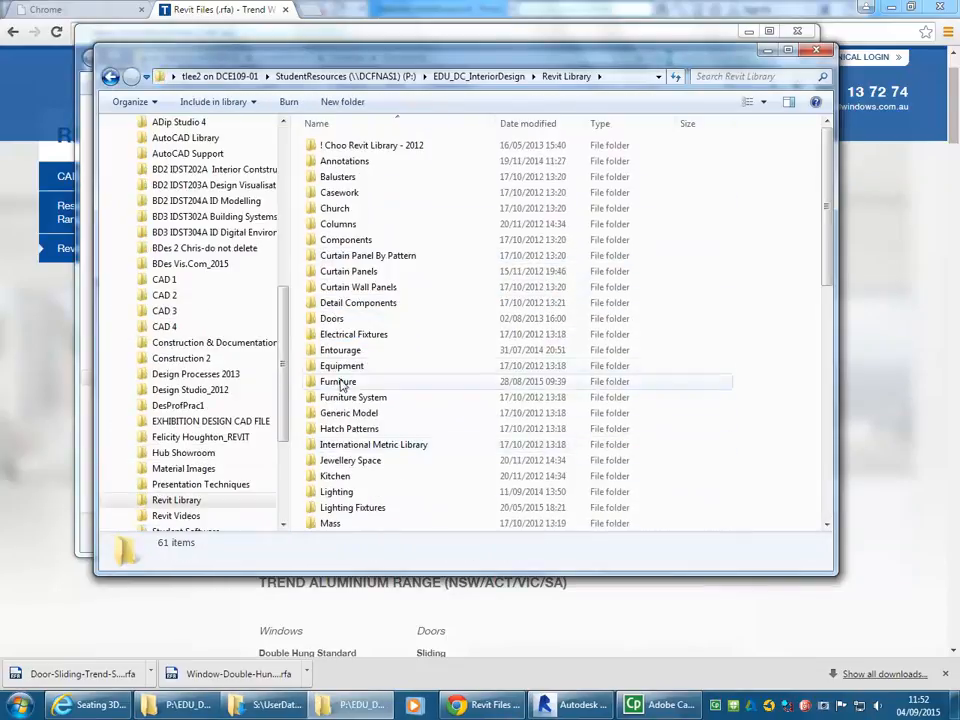
Step: Paste the copied Door-Sliding-Trend-Synergy-102mm.rfa file into the Doors folder of the Revit Library
click(388, 381)
scroll(316, 323, down, 7)
click(332, 366)
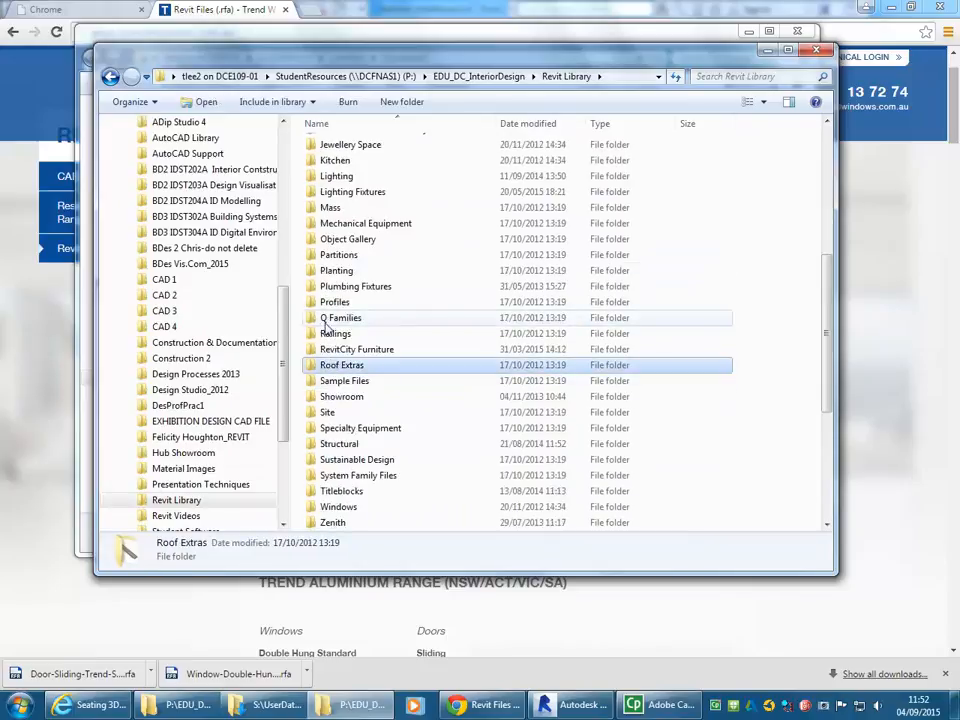
scroll(324, 326, up, 5)
click(332, 219)
double_click(331, 236)
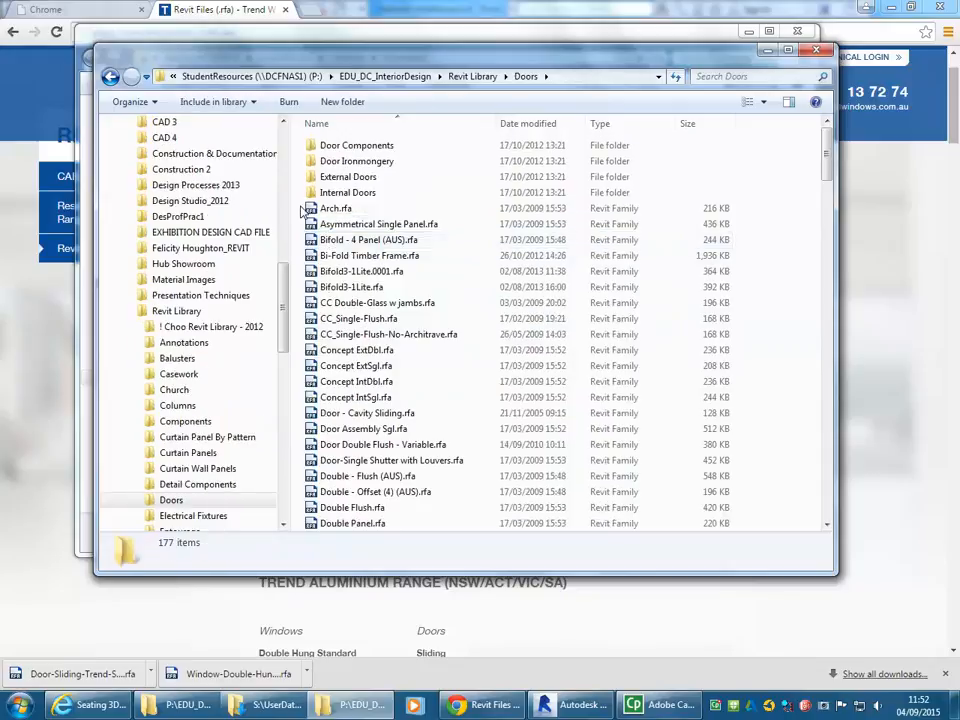
right_click(305, 208)
click(330, 306)
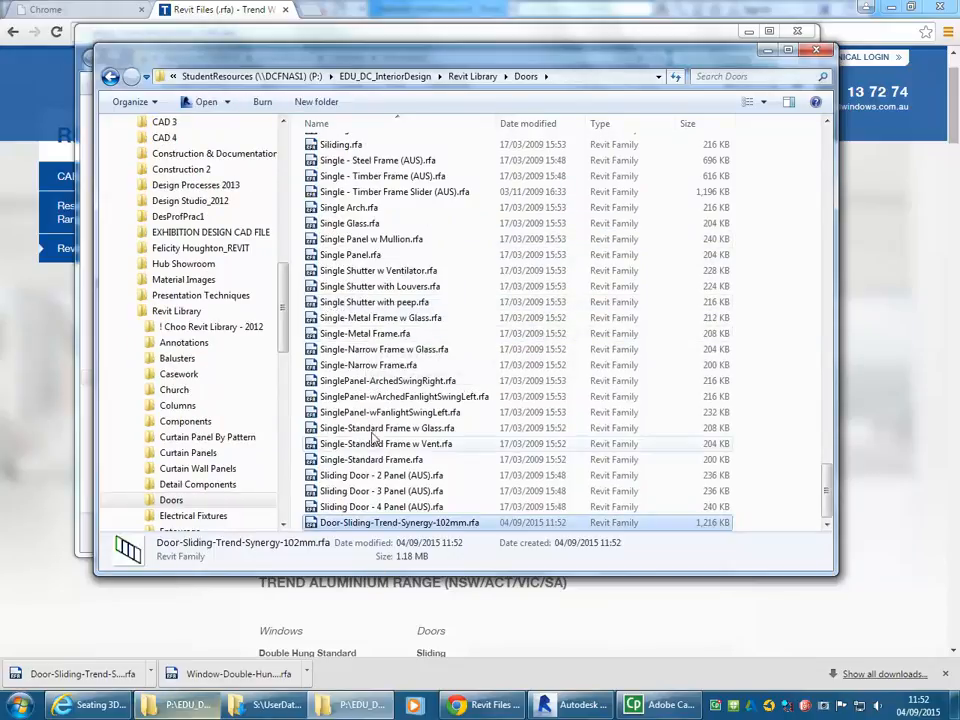
Step: Copy the Window-Double-Hung-Trend-Synergy-Widestyle-64mm.rfa file from the local Downloads folder
click(258, 705)
click(410, 140)
right_click(414, 152)
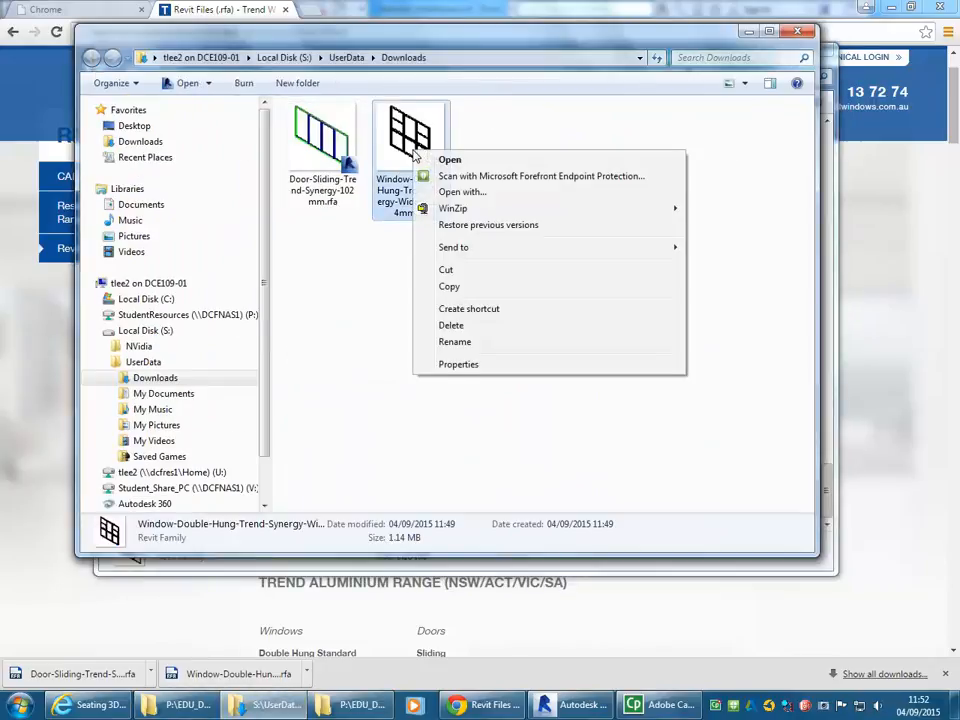
click(466, 287)
Step: Paste the copied double-hung window family into the Windows folder of the Revit Library
click(350, 705)
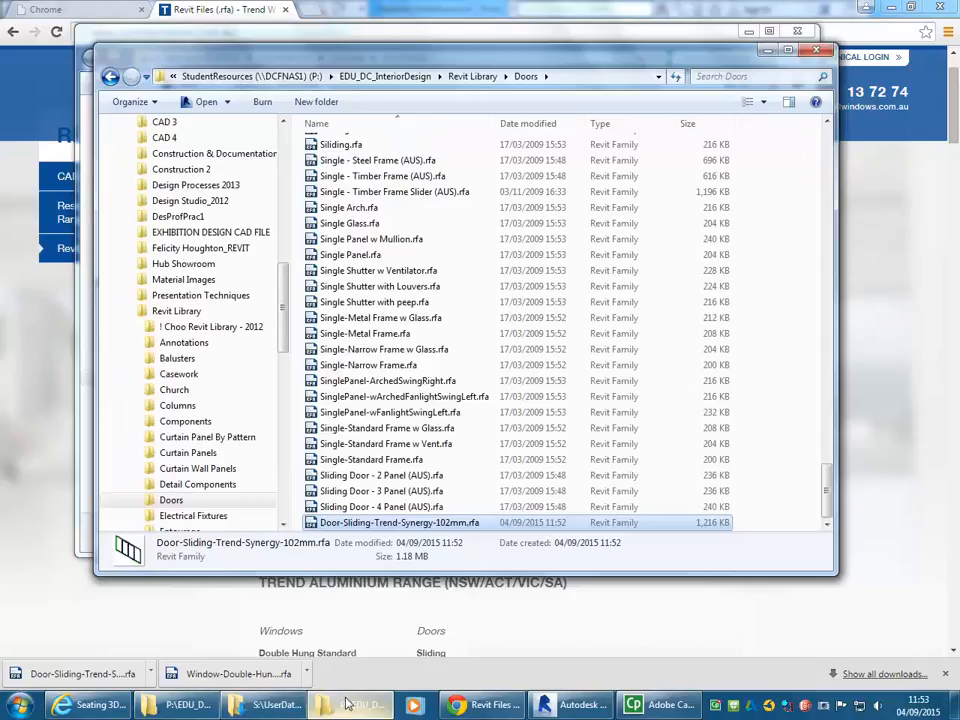
click(488, 76)
click(379, 365)
scroll(379, 364, down, 12)
scroll(336, 266, up, 3)
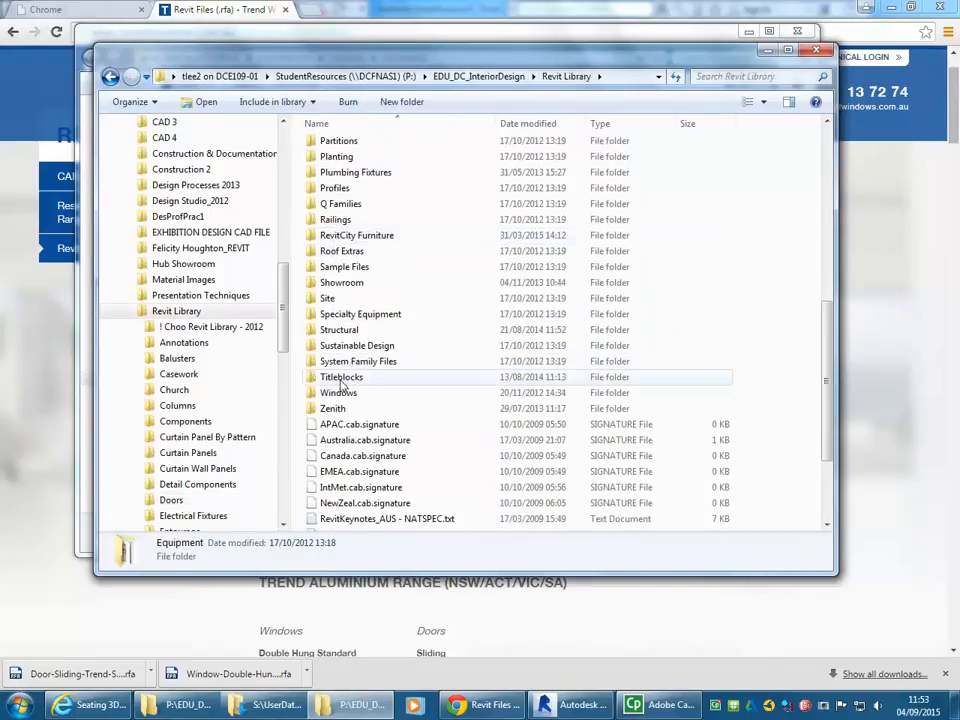
double_click(340, 392)
right_click(316, 270)
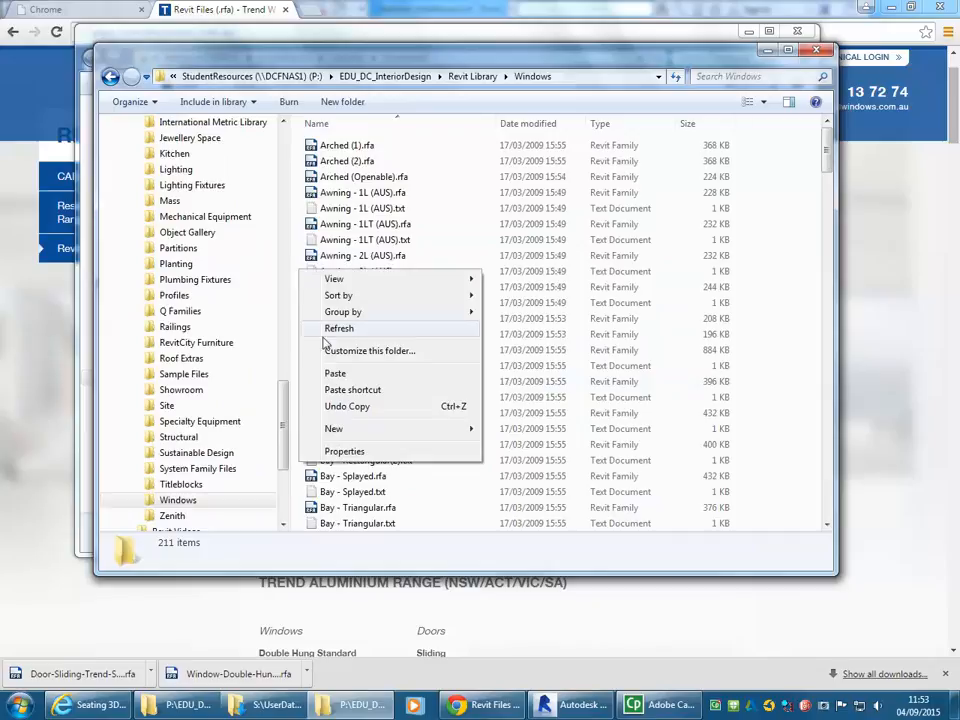
click(336, 372)
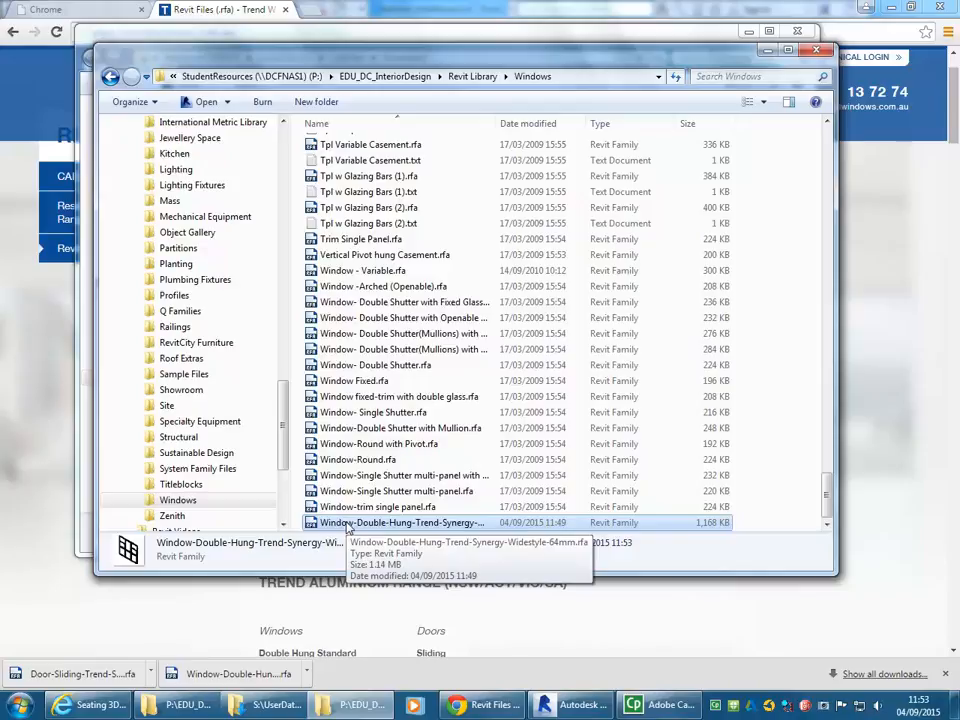
Step: Open the pasted Window-Double-Hung-Trend-Synergy-Widestyle-64mm.rfa family in Revit
double_click(347, 523)
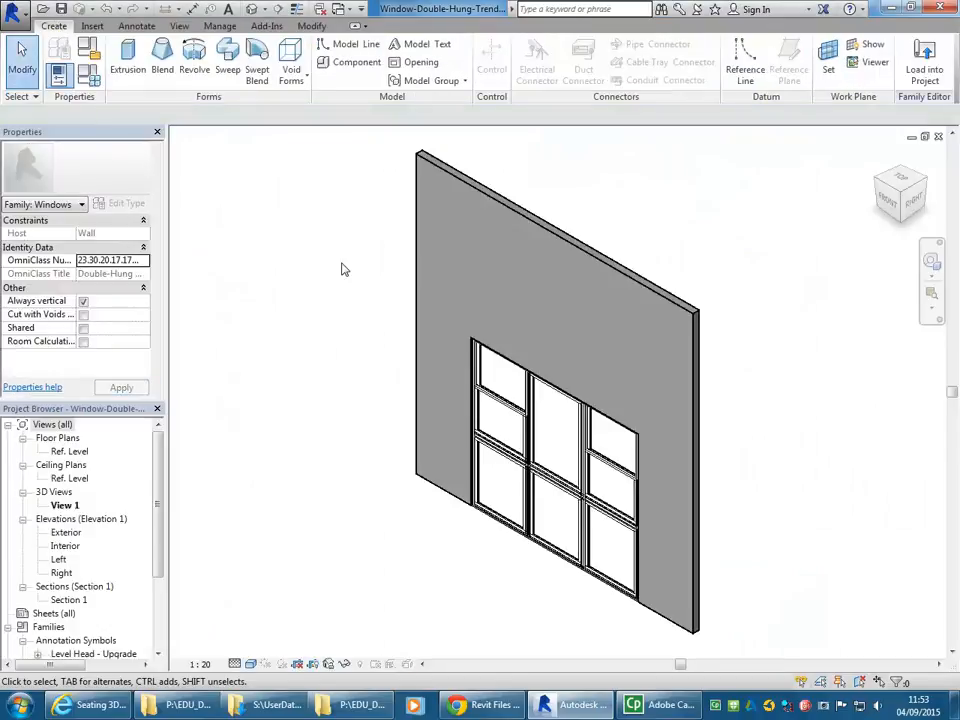
middle_drag(397, 340, 362, 328)
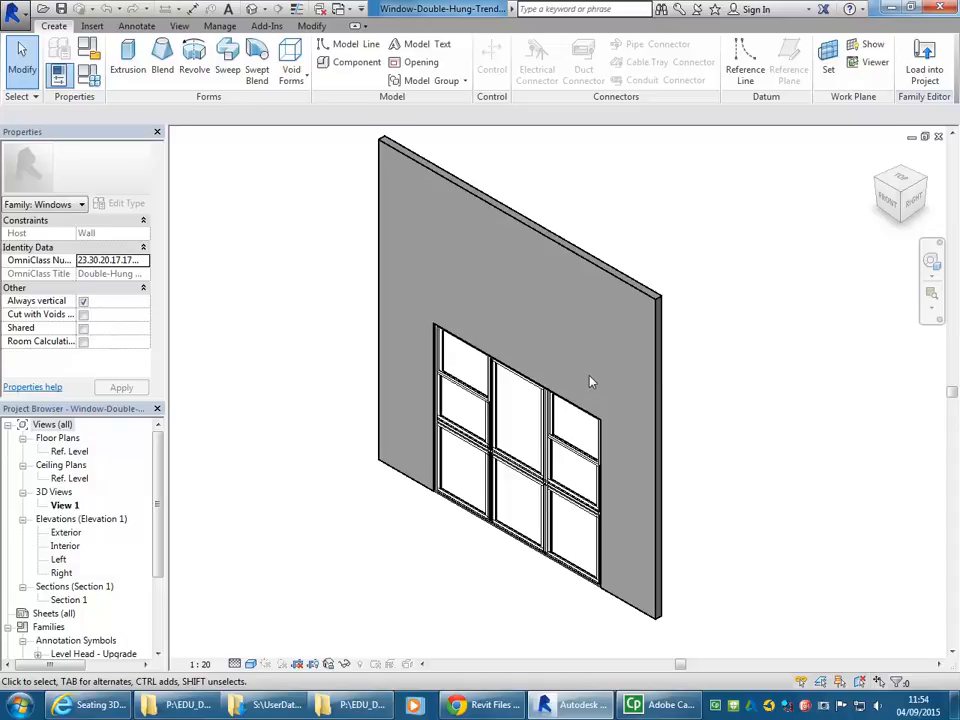
click(12, 12)
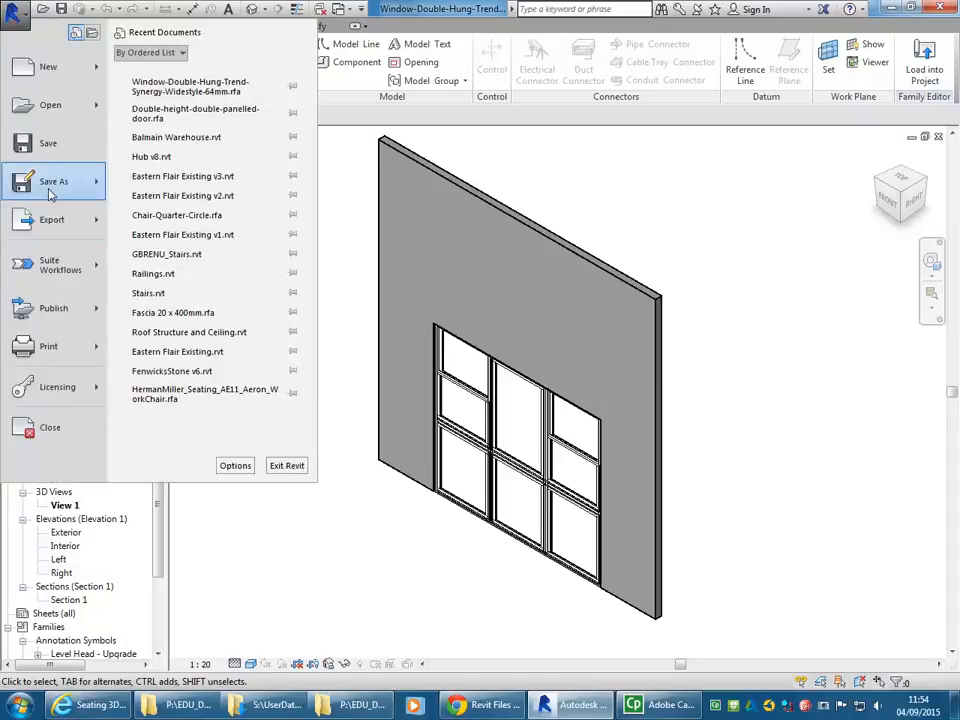
mouse_move(25, 185)
click(155, 137)
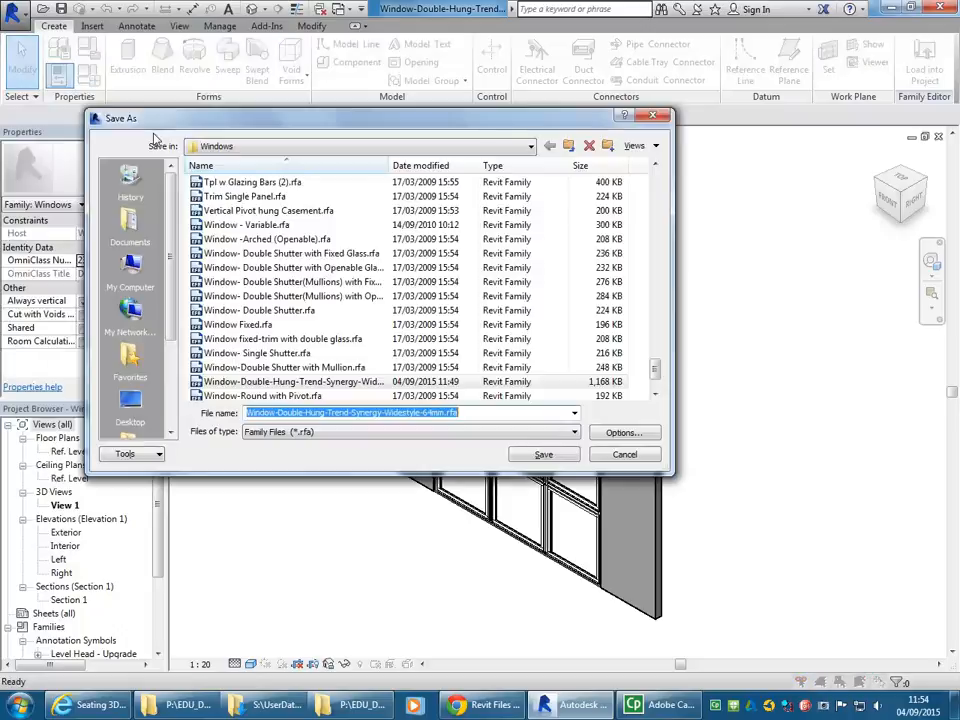
click(262, 437)
click(272, 437)
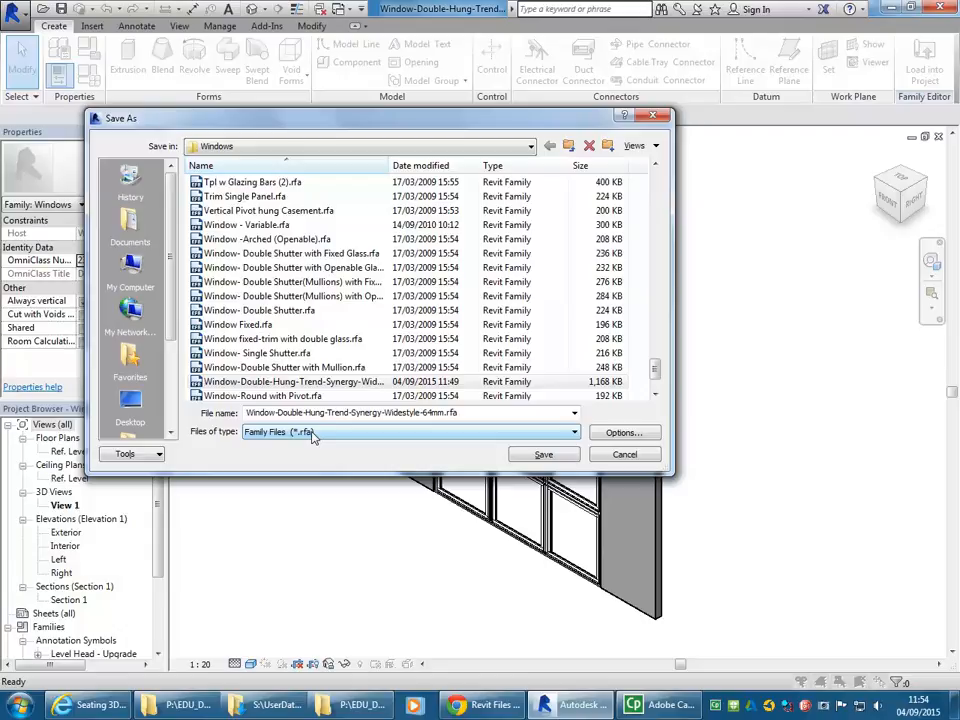
click(493, 411)
double_click(493, 411)
click(493, 411)
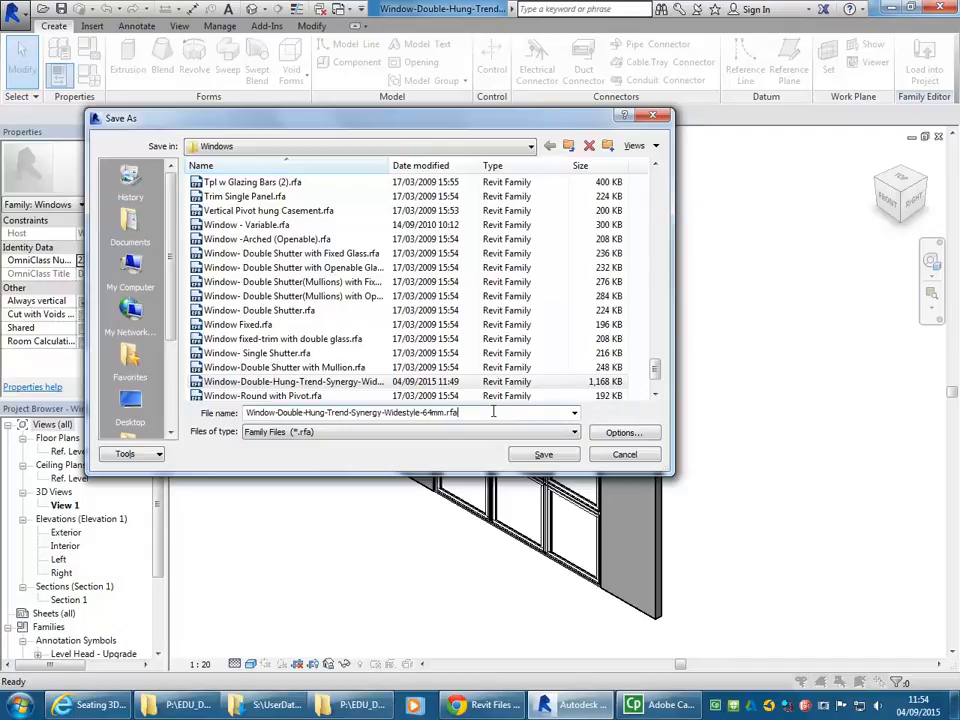
click(625, 455)
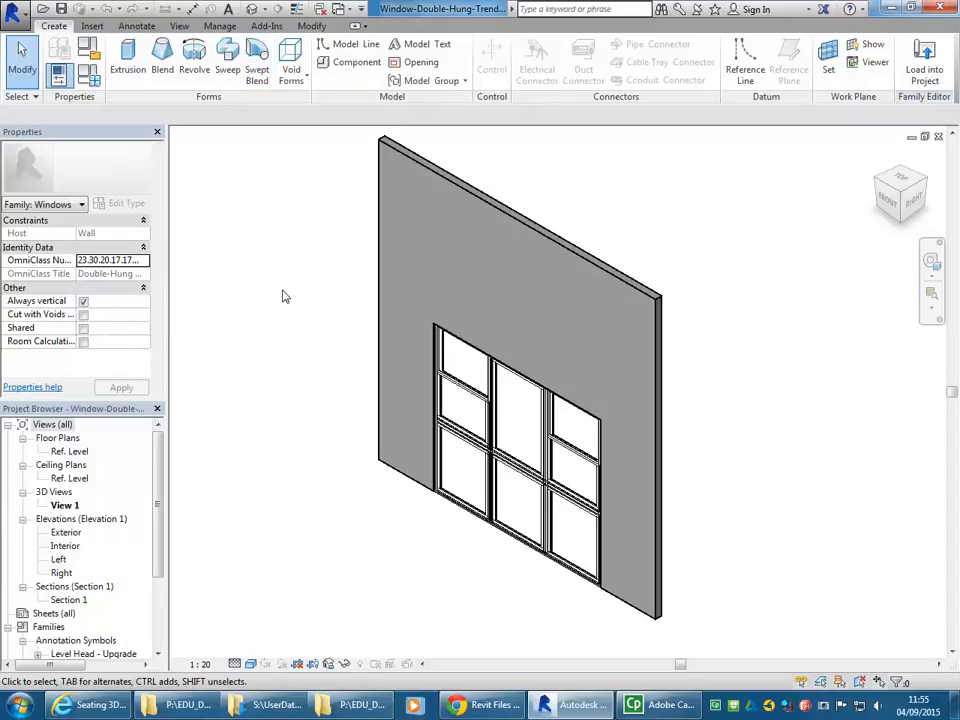
Step: Load the double-hung window family into the Balmain Warehouse.rvt project only, leaving out the open door family
click(925, 70)
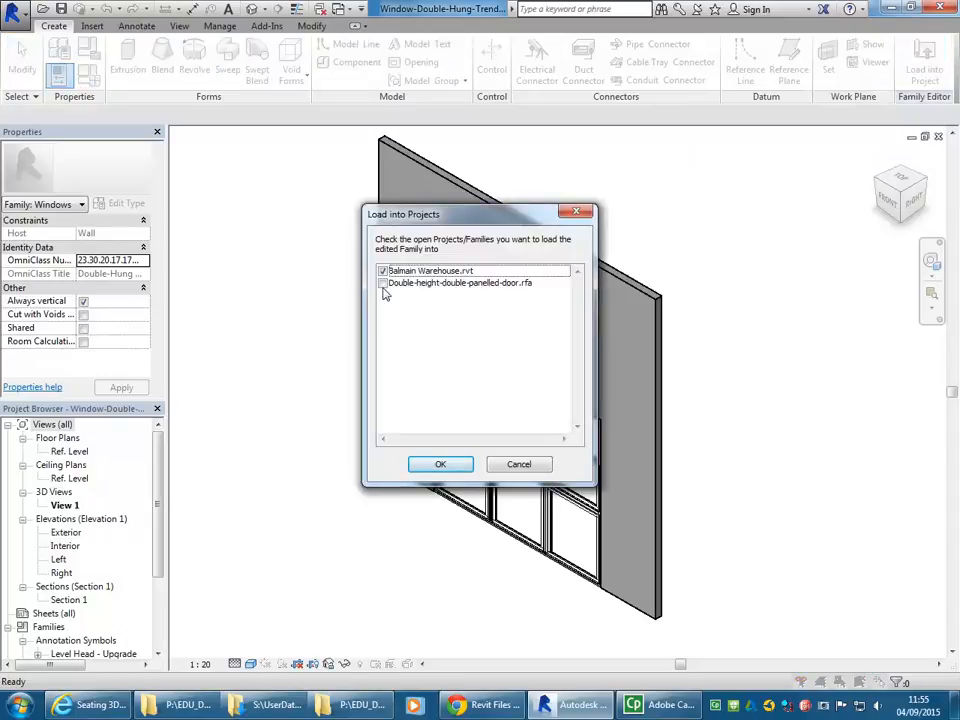
drag(496, 221, 417, 206)
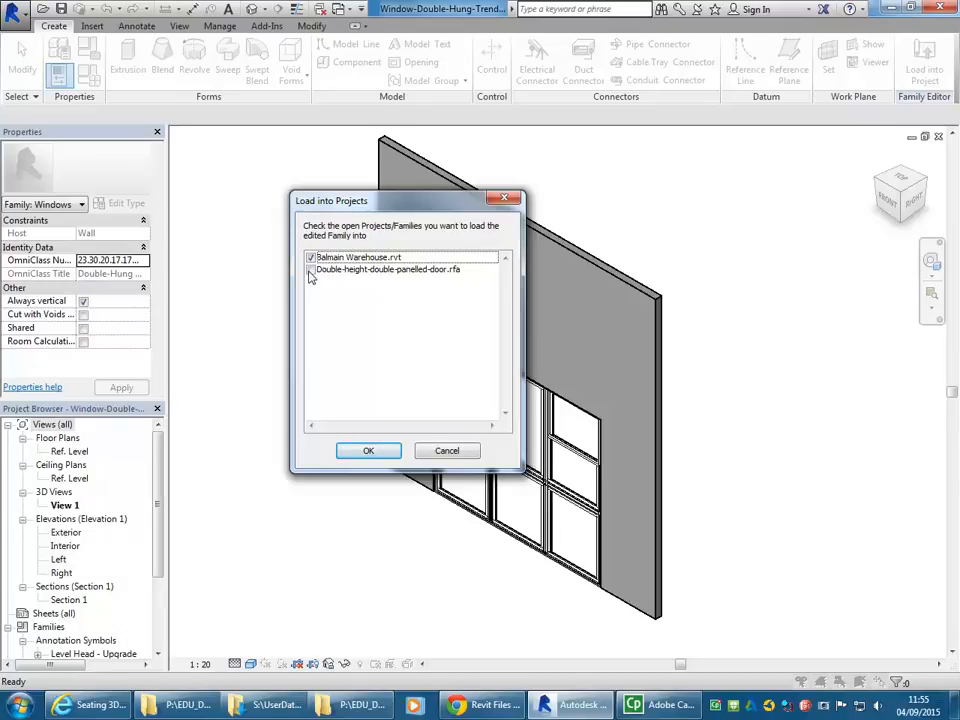
click(356, 258)
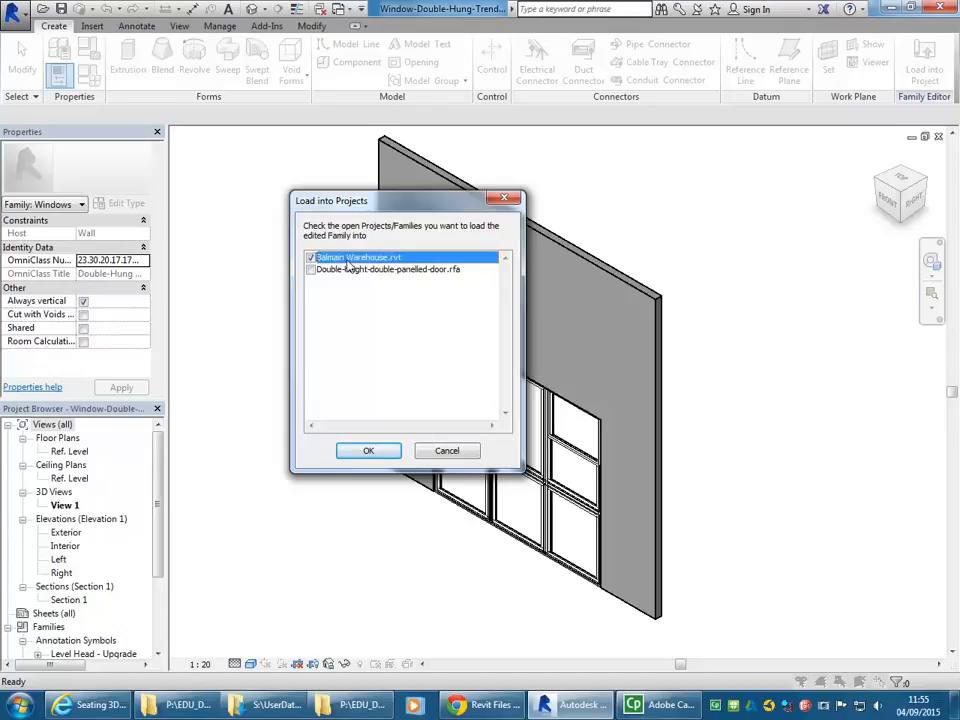
click(345, 271)
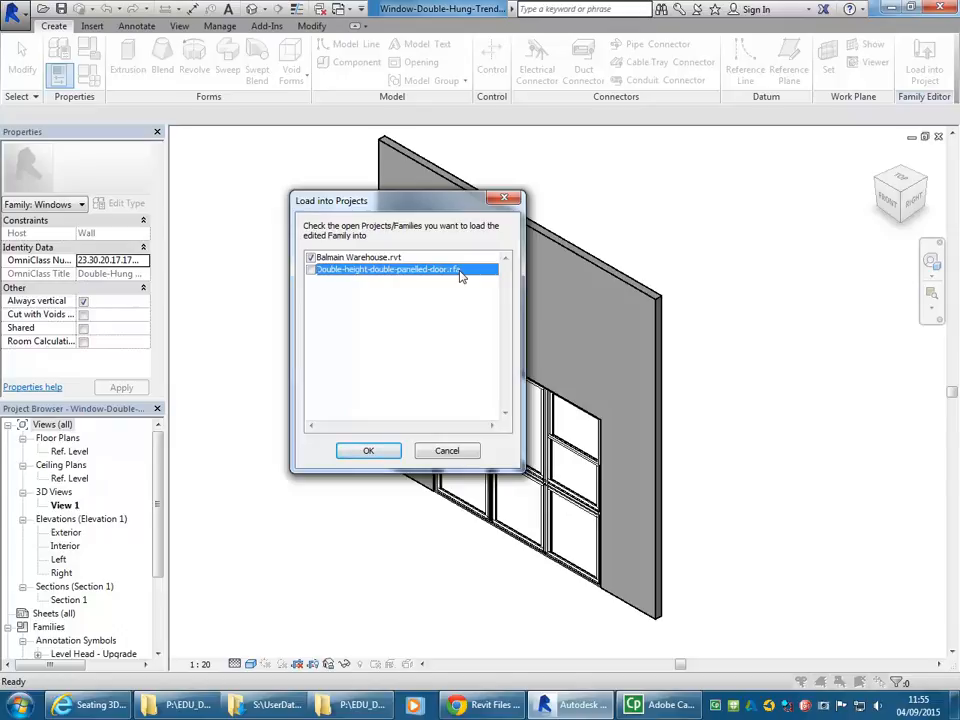
click(378, 259)
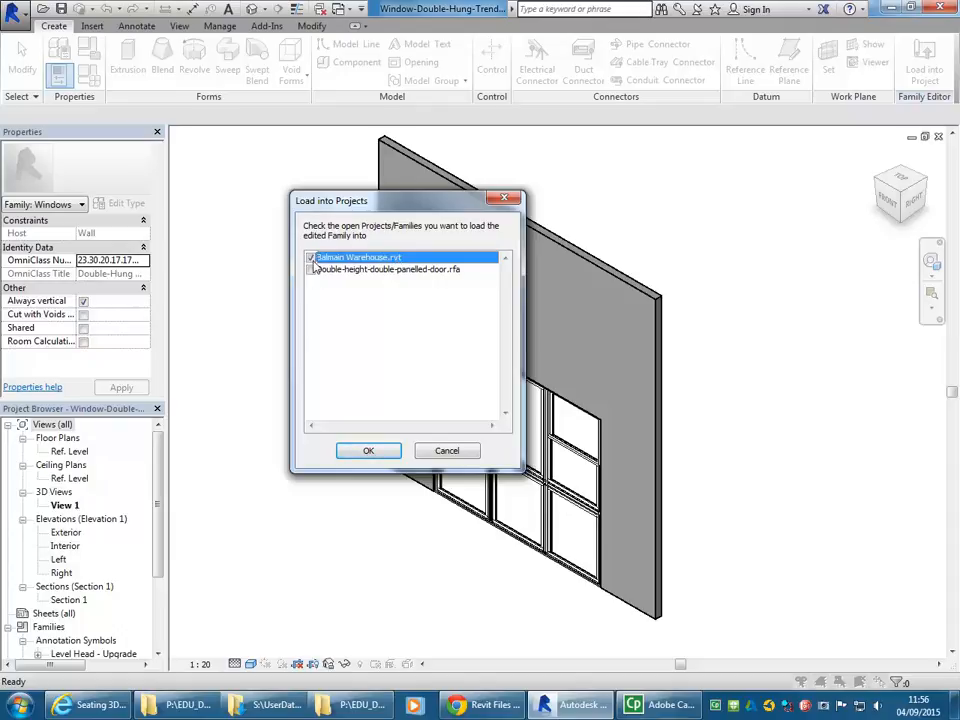
click(366, 451)
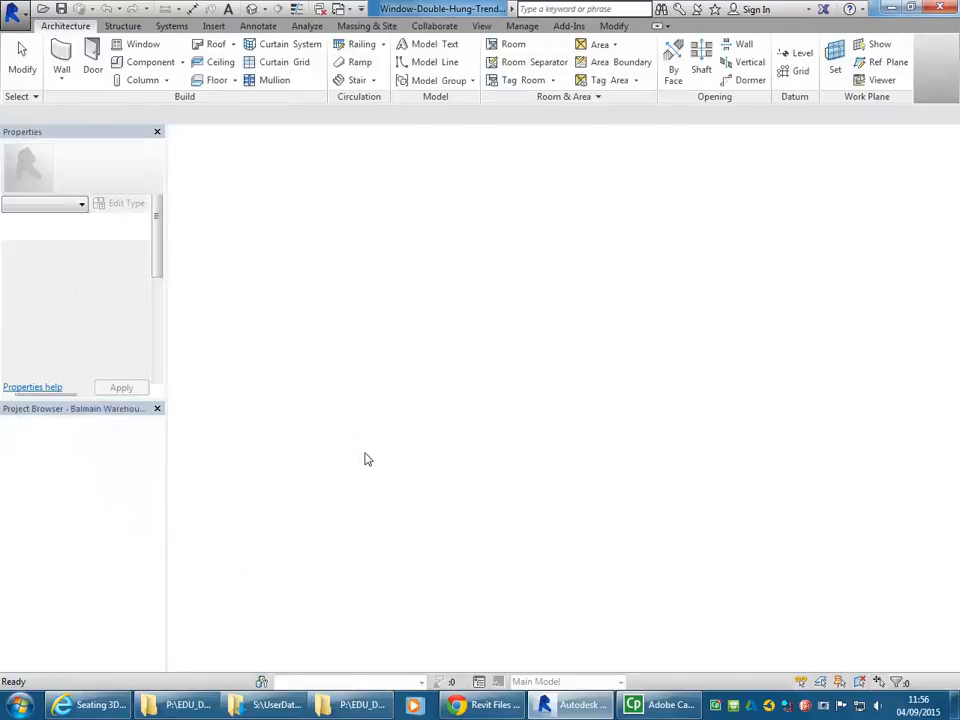
Step: Place an SD2124T-Single Glazed-Anodic Natural window in the ground floor plan's lower long wall, about 4740 mm from its left end
scroll(394, 454, down, 1)
middle_drag(394, 454, 498, 342)
scroll(580, 428, up, 2)
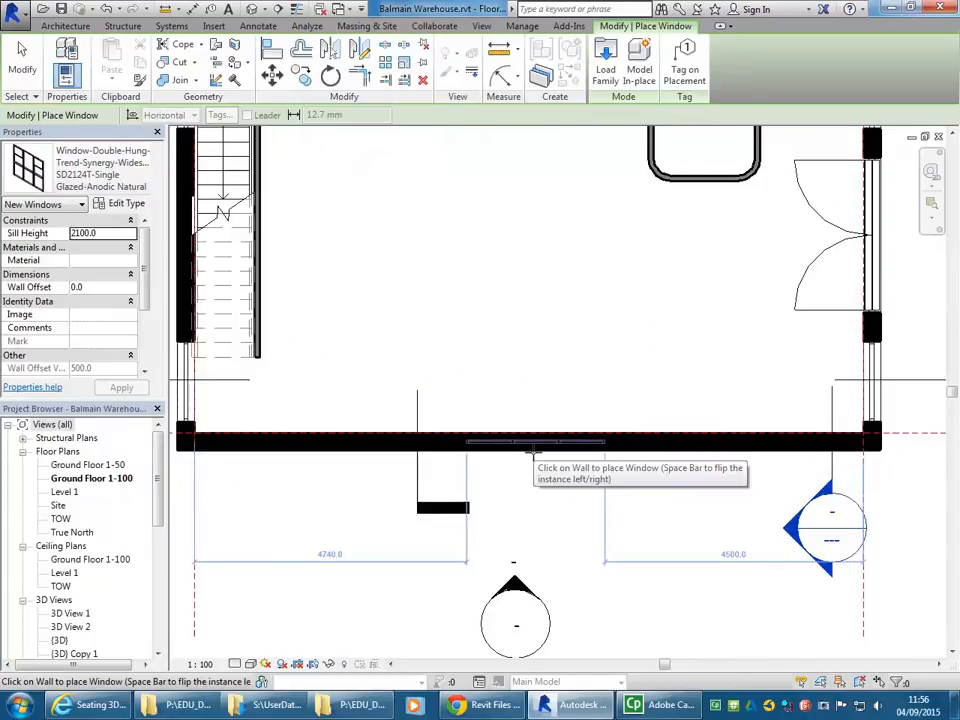
click(533, 445)
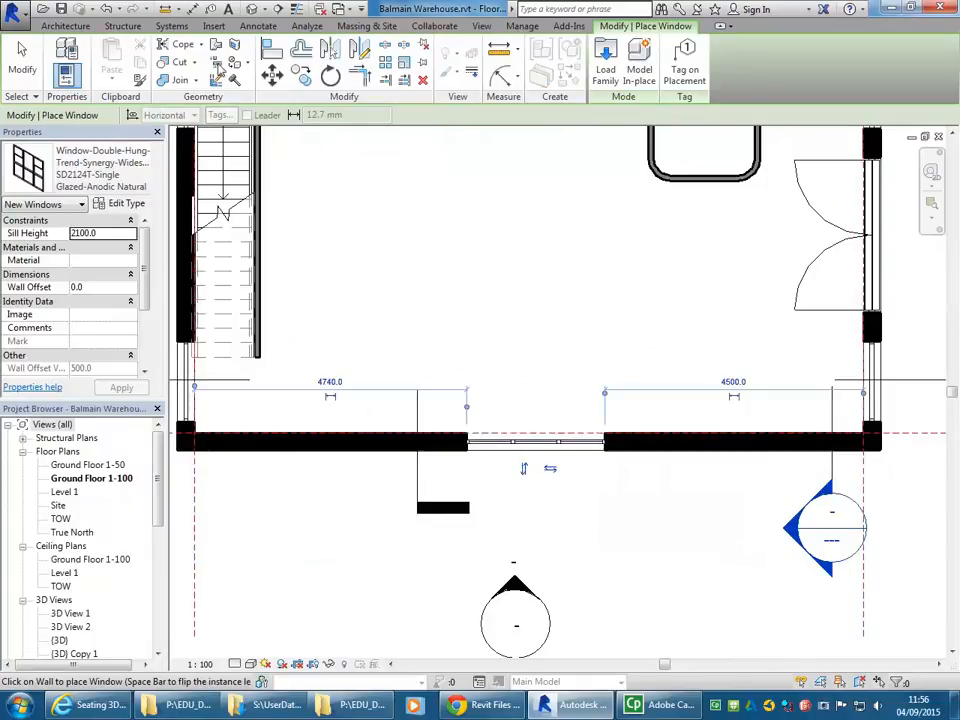
Step: Inspect the newly placed window in the stone side wall in the default 3D view and end window placement
click(252, 9)
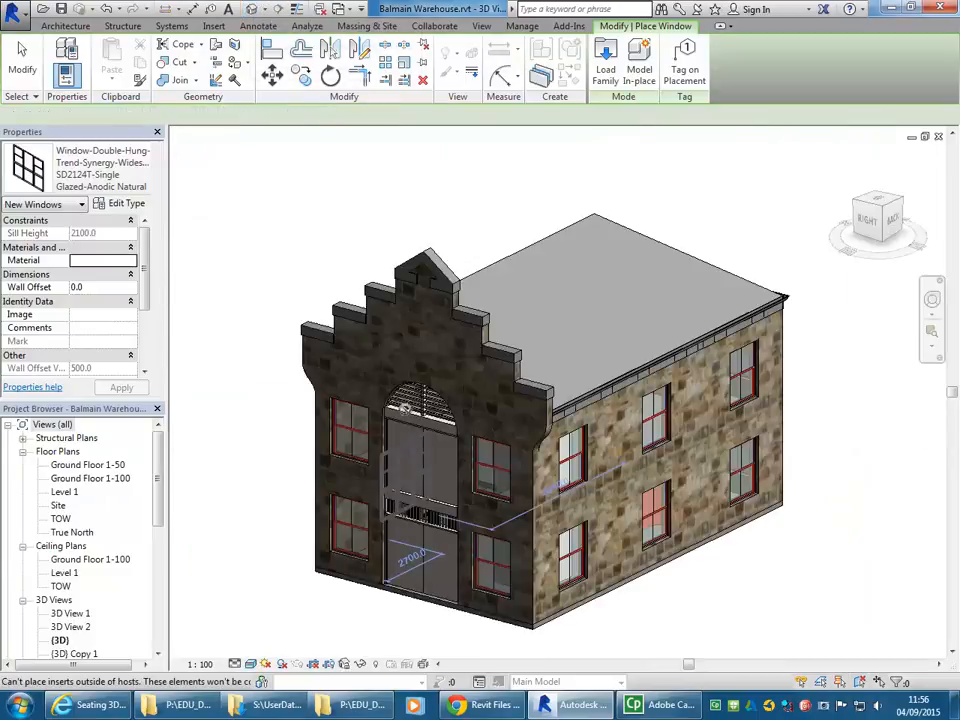
shift+middle_drag(358, 425, 650, 410)
scroll(424, 609, up, 3)
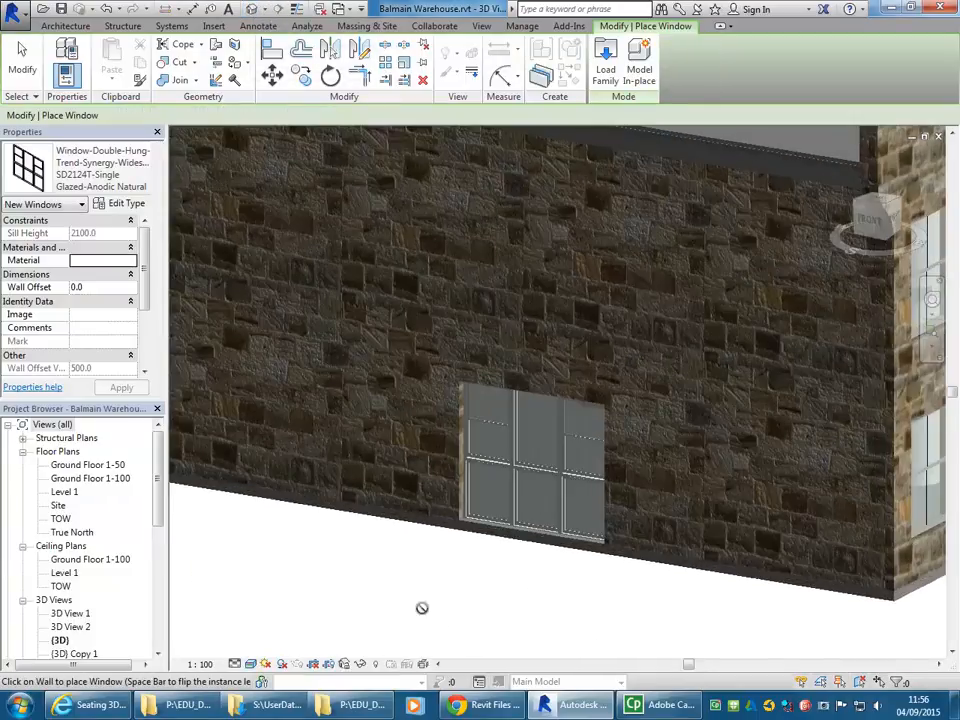
key(Escape)
mouse_move(447, 605)
shift+middle_down()
mouse_move(456, 611)
mouse_move(430, 606)
shift+middle_up()
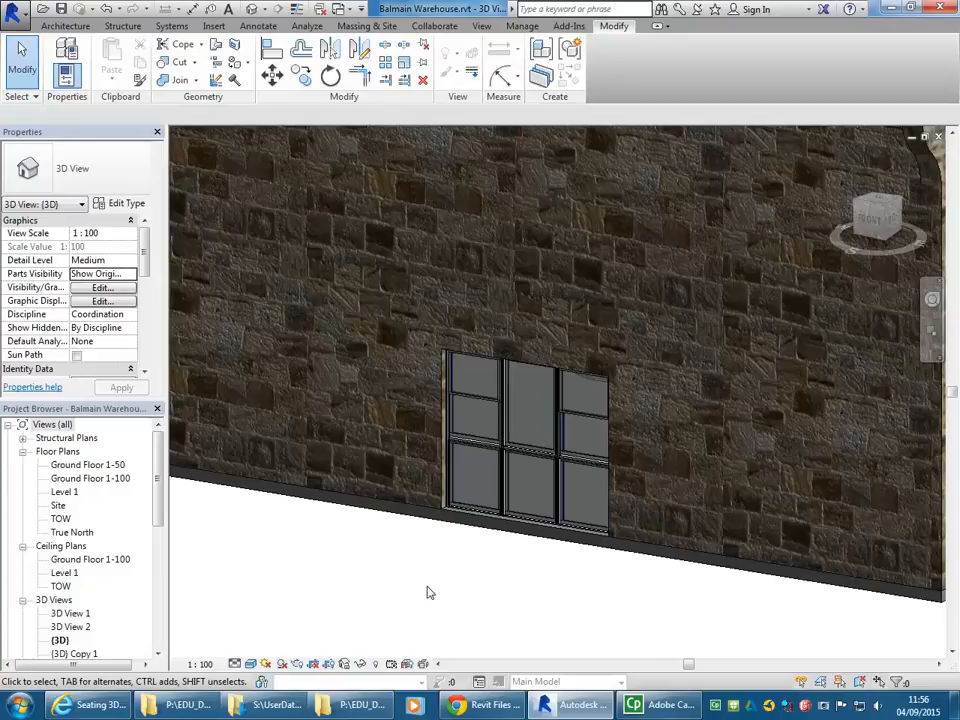
Step: Switch to the browser's Herman Miller seating page and request the Revit file for Eames Lounge Chairs under Lounge Seating
click(92, 704)
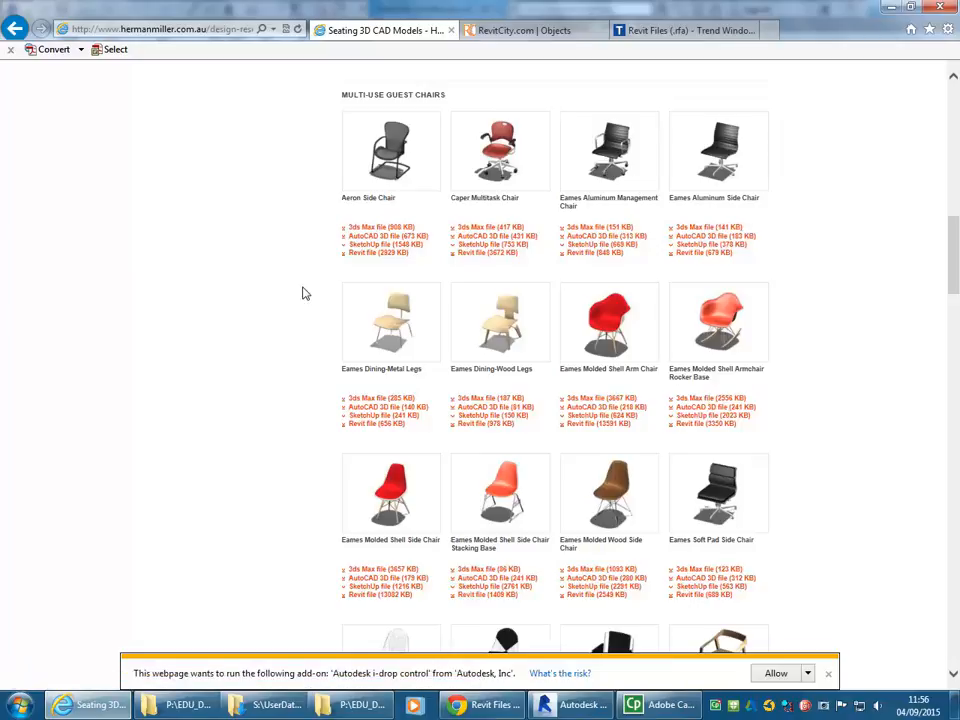
scroll(306, 265, down, 5)
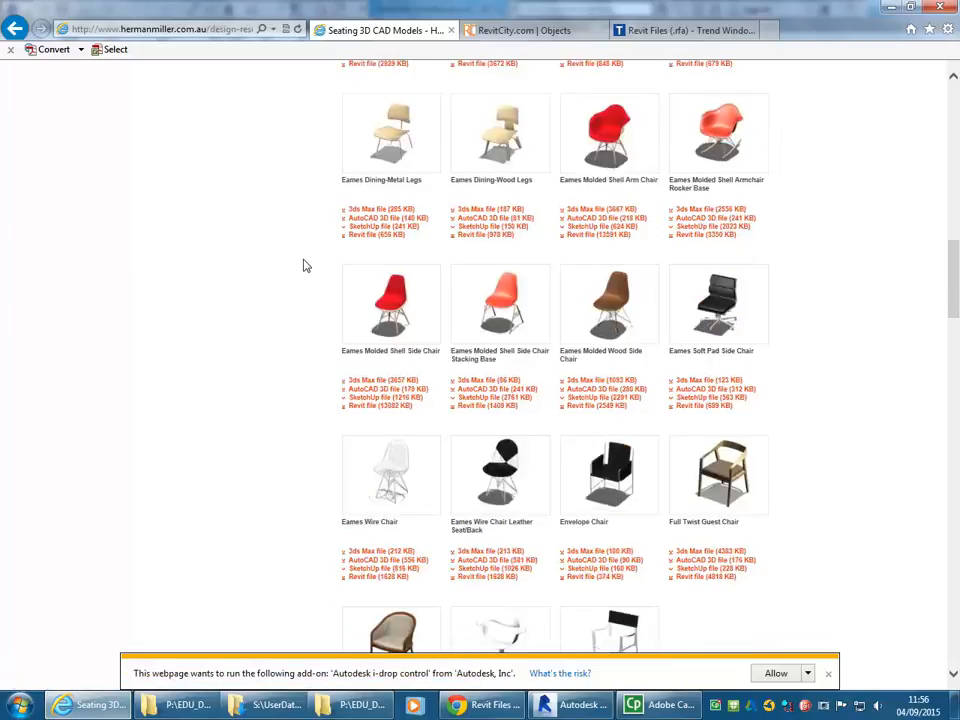
scroll(306, 265, up, 7)
scroll(306, 265, up, 8)
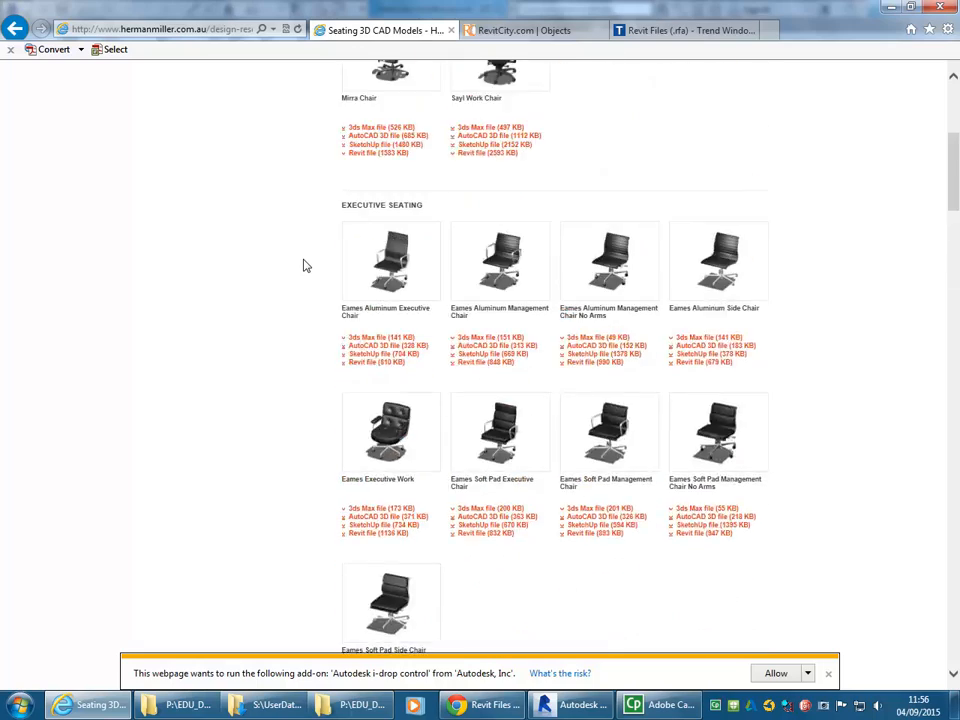
scroll(306, 265, down, 14)
scroll(306, 265, down, 20)
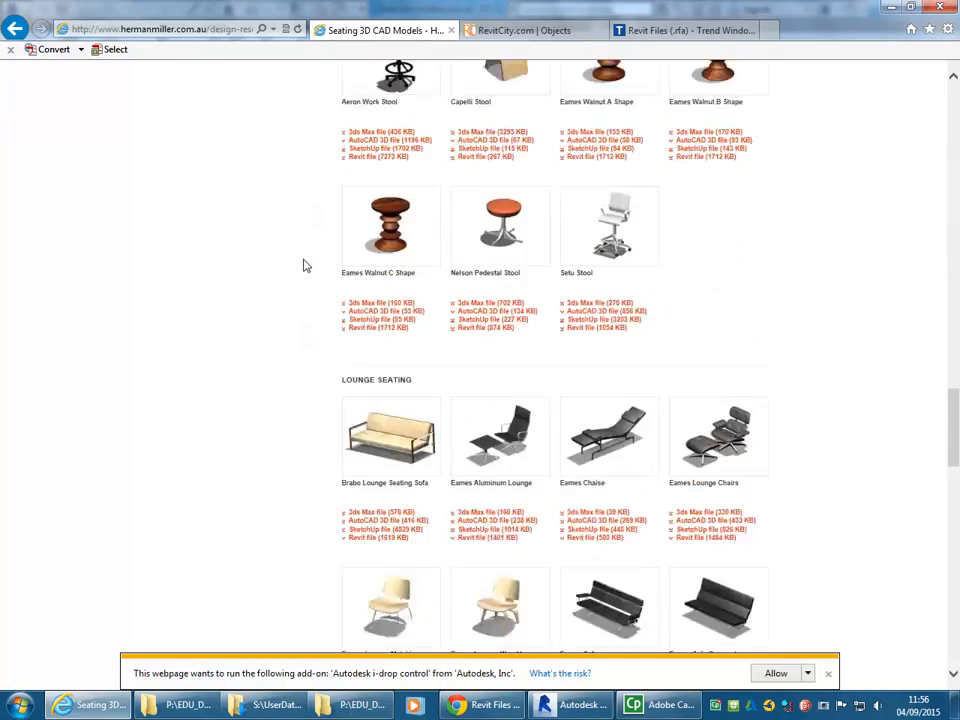
scroll(306, 265, up, 15)
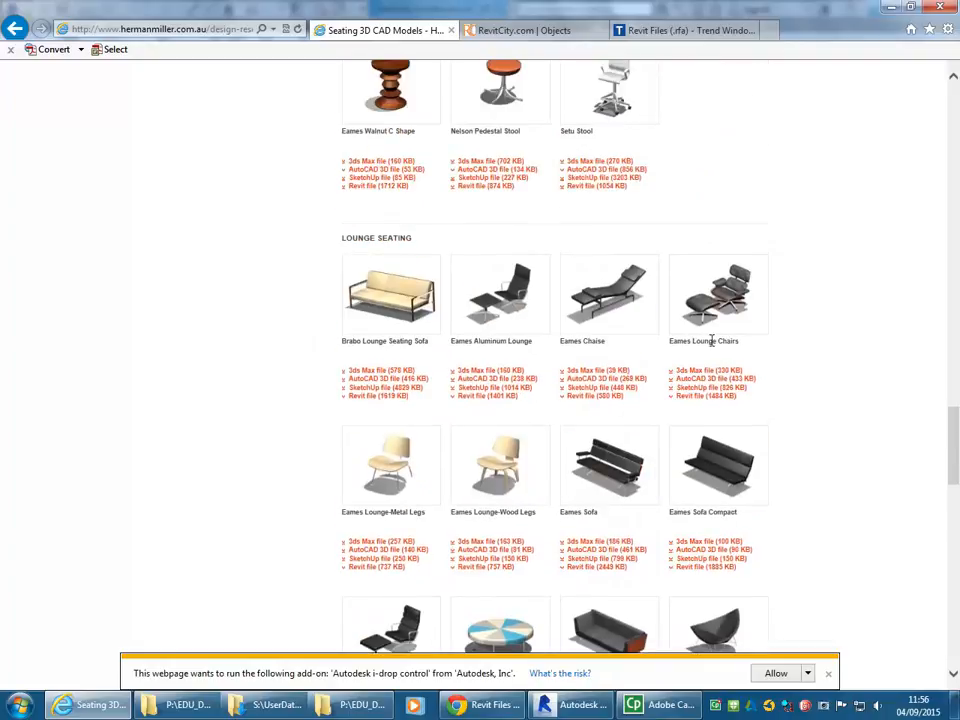
click(694, 398)
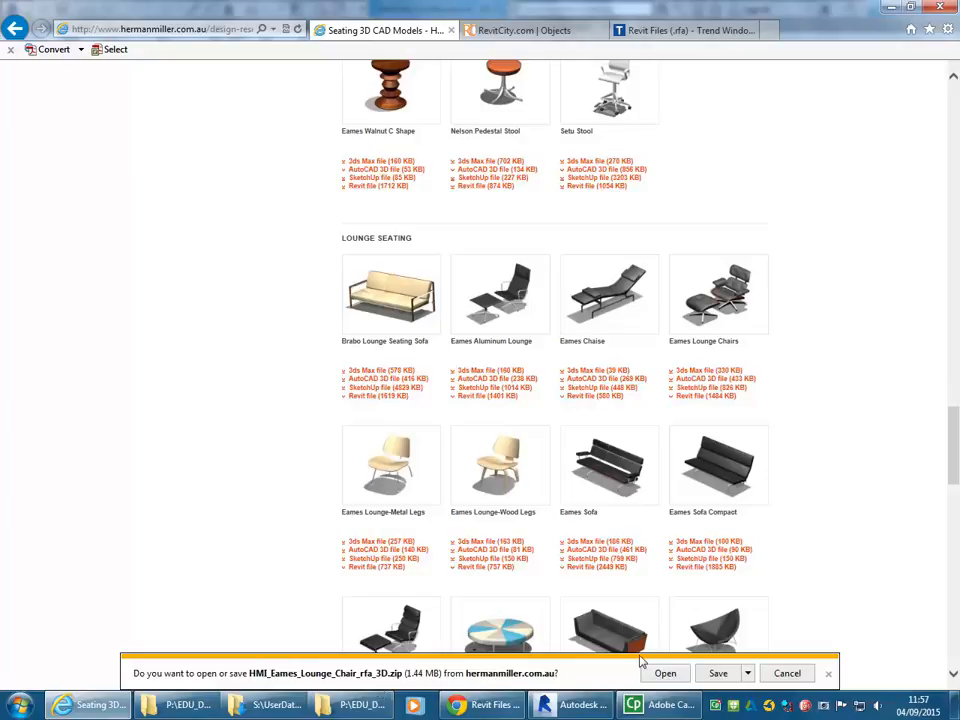
Step: Save HMI_Eames_Lounge_Chair_rfa_3D.zip in the Downloads folder and open its containing folder
click(748, 674)
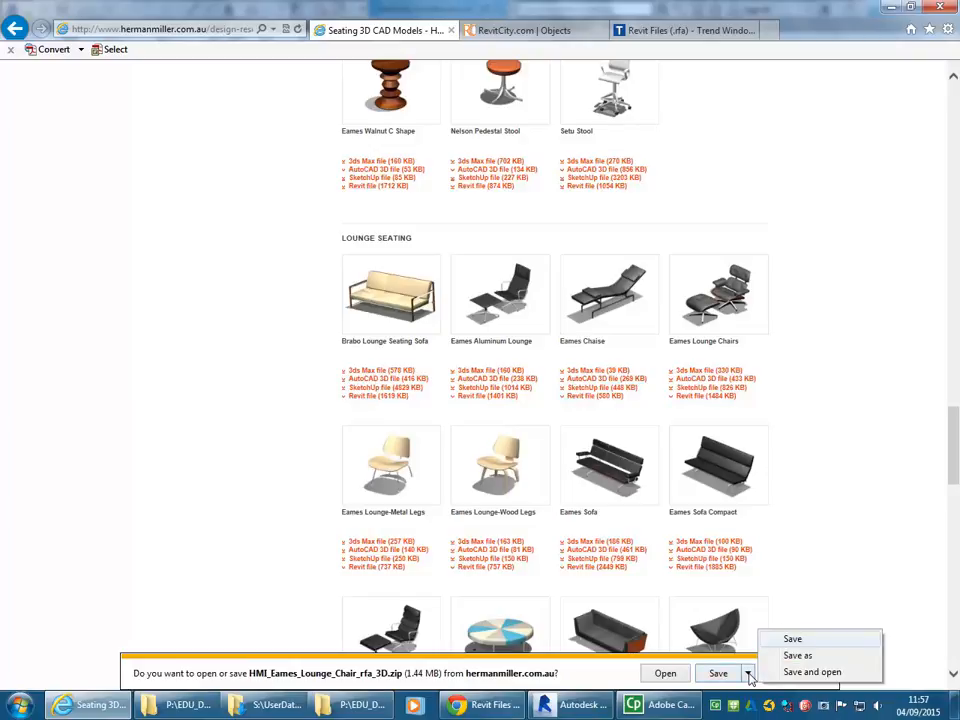
click(797, 656)
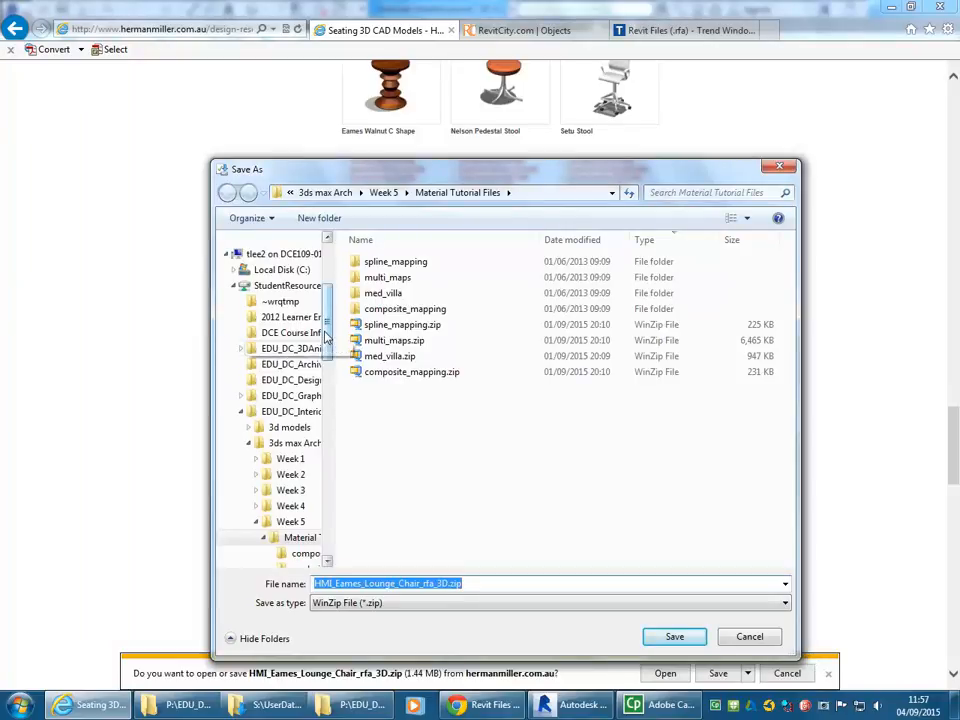
scroll(322, 330, up, 3)
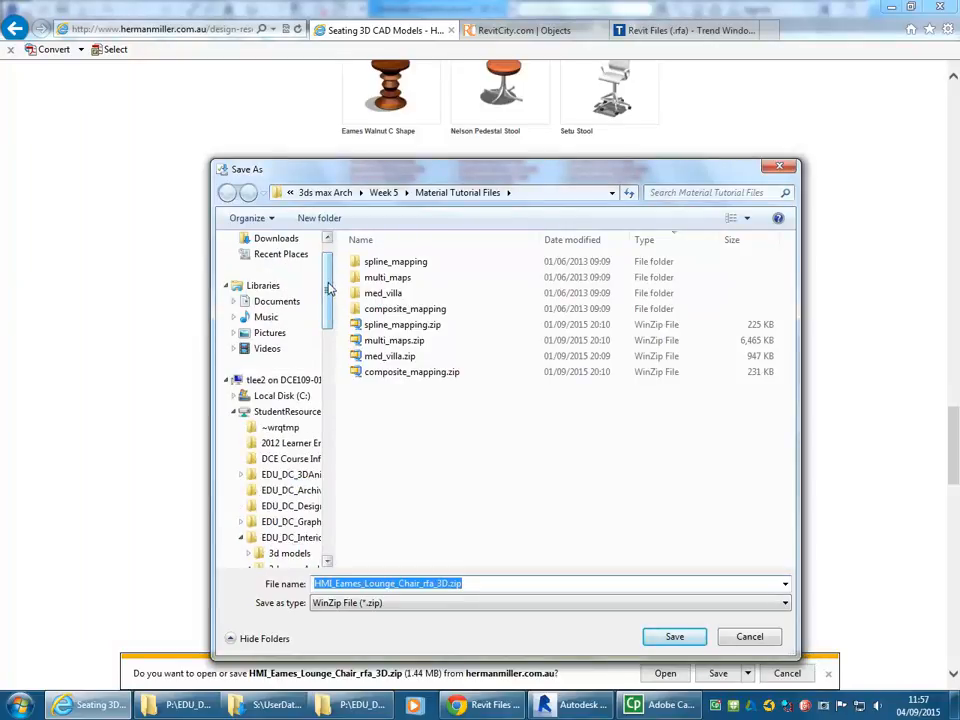
scroll(265, 270, up, 1)
click(275, 277)
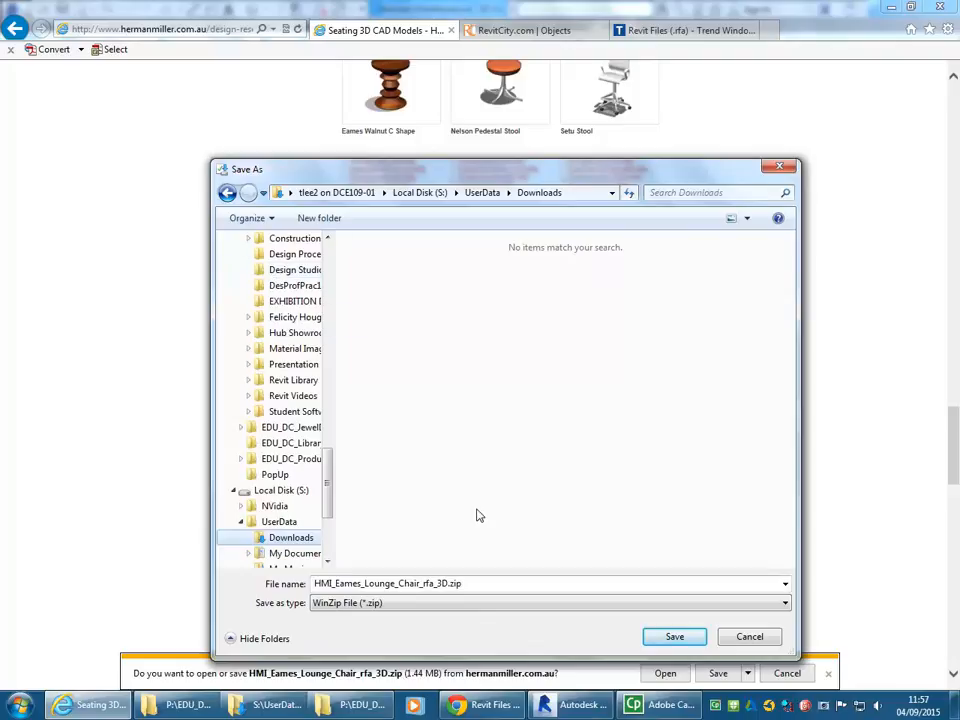
click(673, 636)
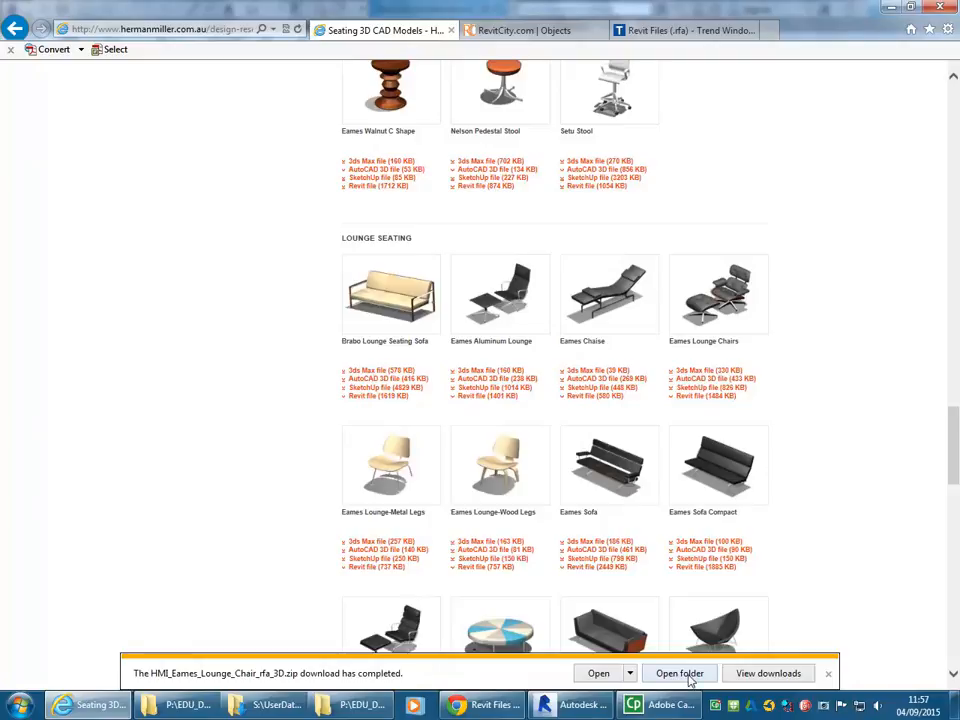
click(680, 673)
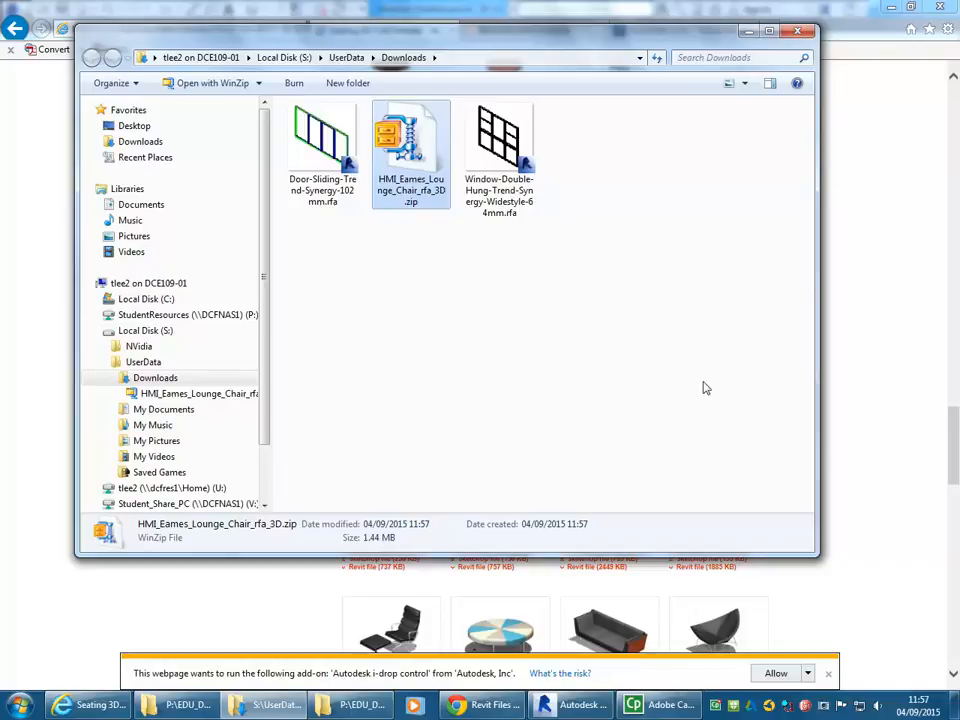
click(414, 294)
click(410, 148)
right_click(410, 148)
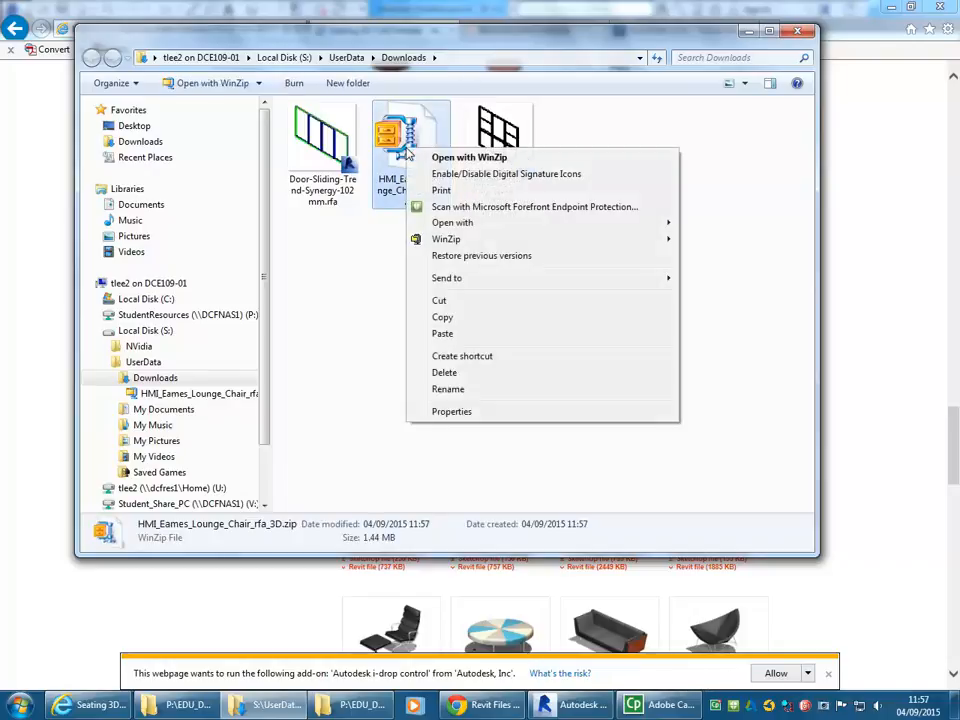
mouse_move(456, 228)
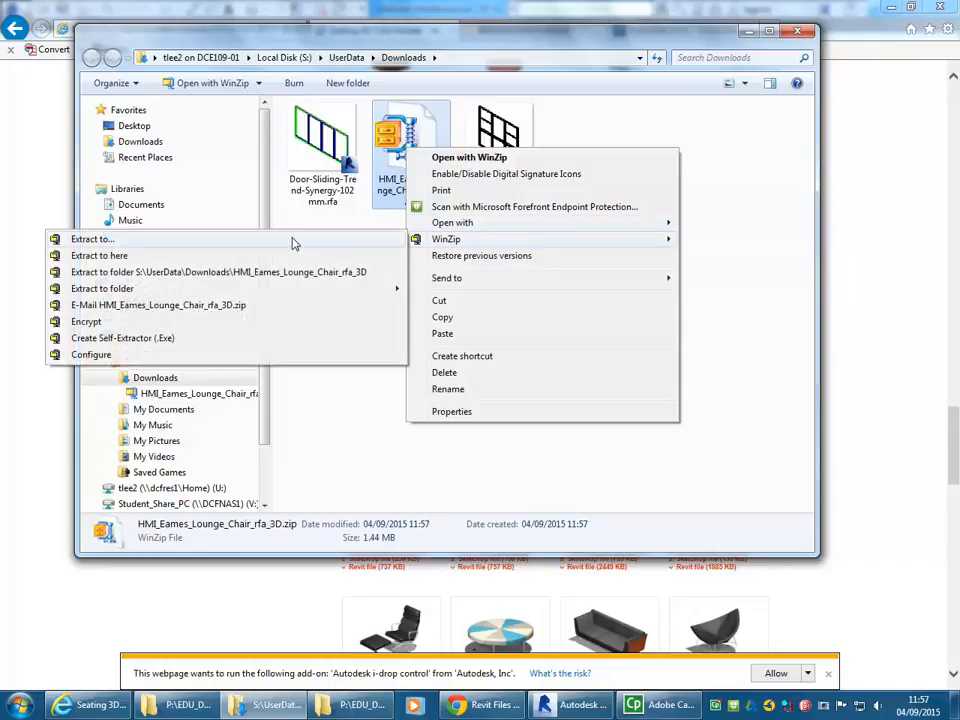
click(480, 439)
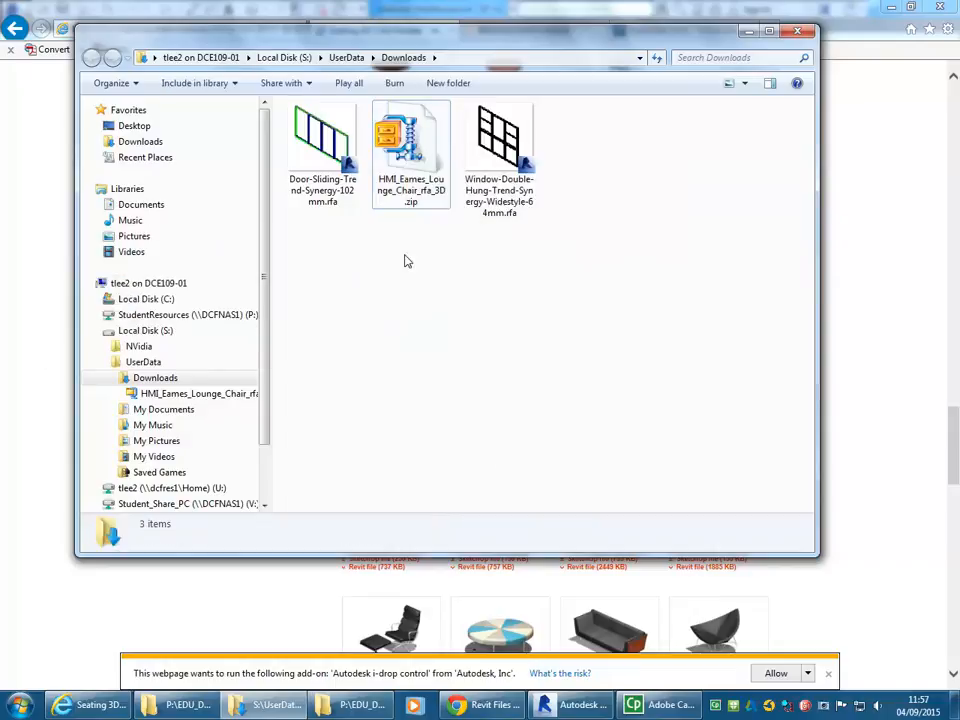
Step: Extract HMI_Eames_Lounge_Chair_rfa_3D.zip with WinZip into its own HMI_Eames_Lounge_Chair_rfa_3D folder inside Downloads
right_click(406, 150)
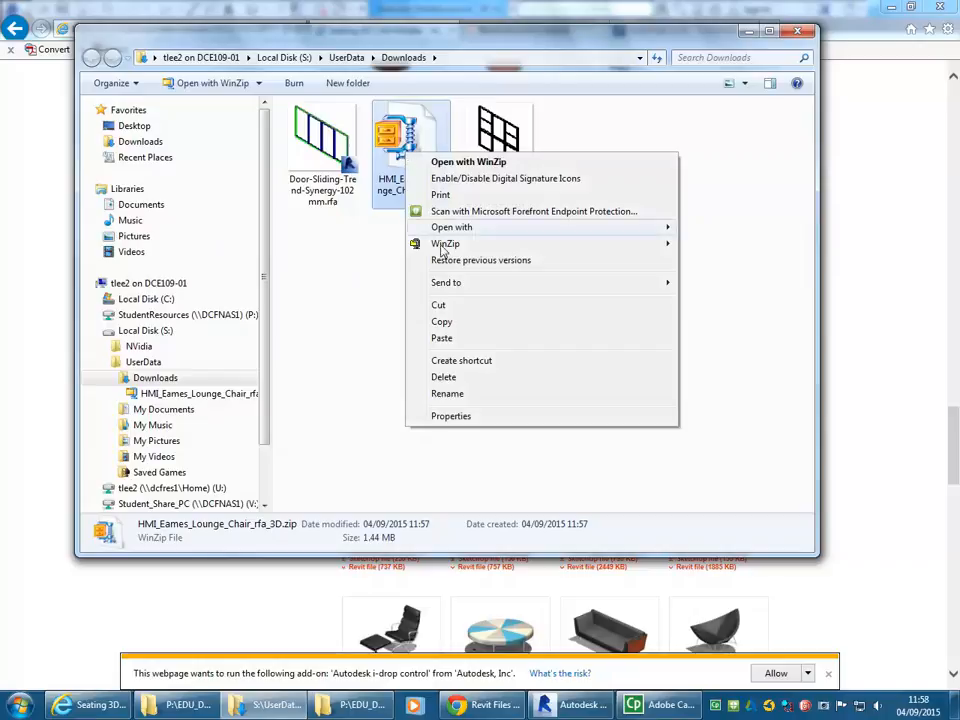
mouse_move(448, 245)
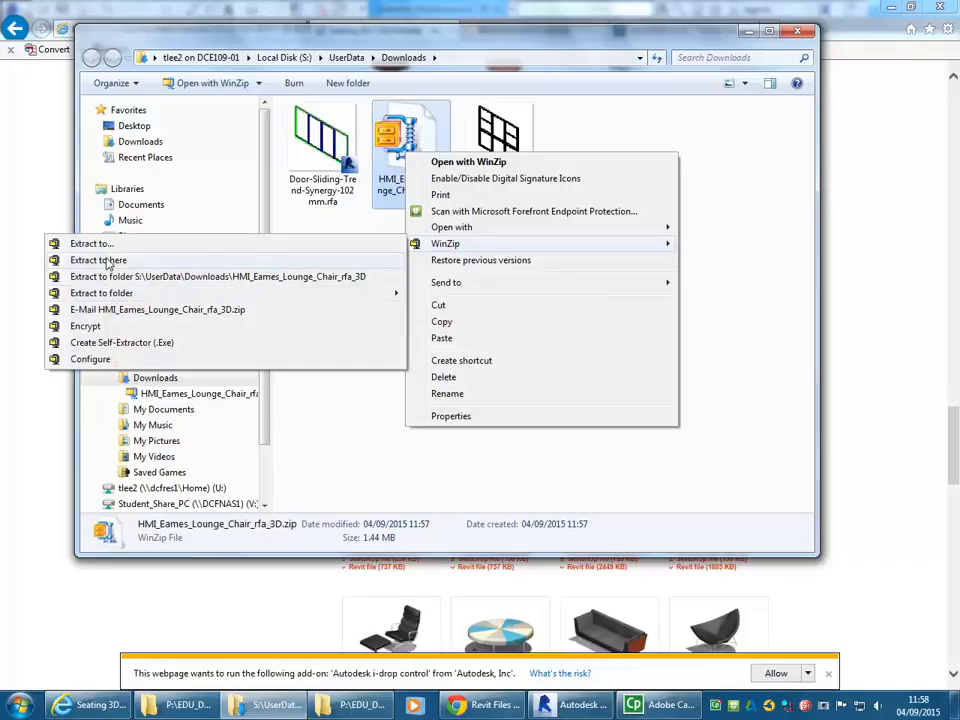
mouse_move(118, 294)
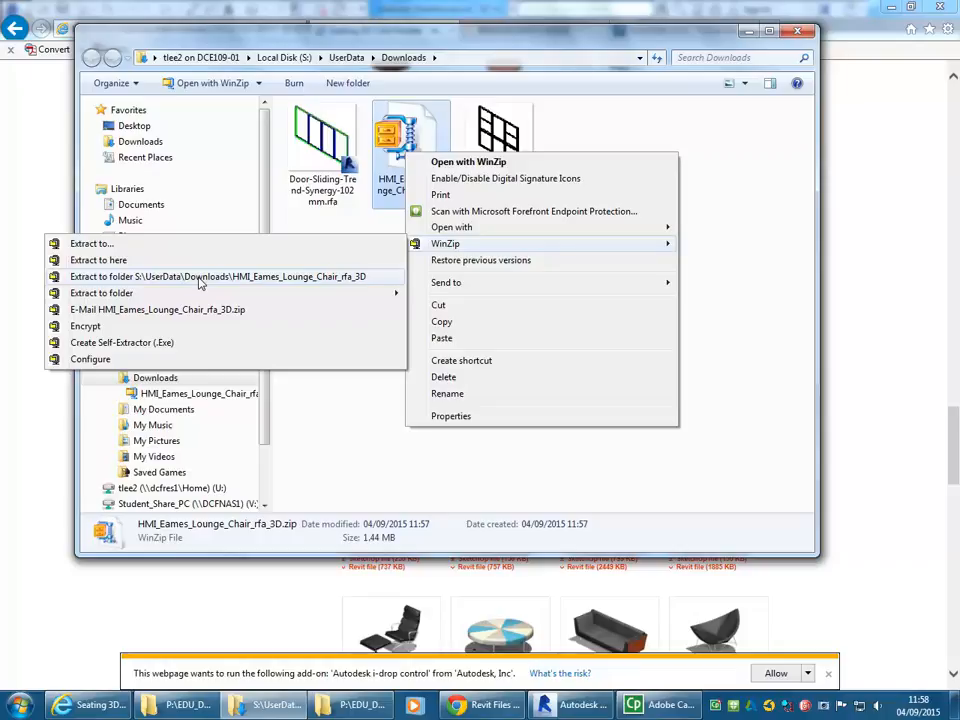
click(199, 277)
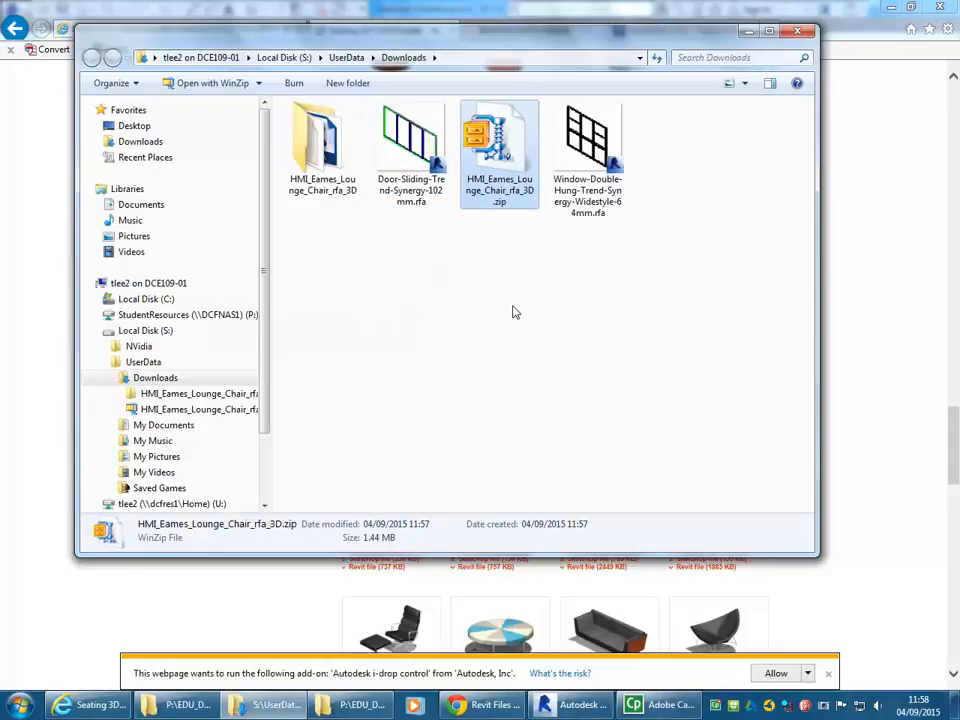
Step: Open the extracted folder, widen the file name column and review the contents of HermanMiller_Collection_Eames_LoungeChairandOttoman.txt
double_click(318, 150)
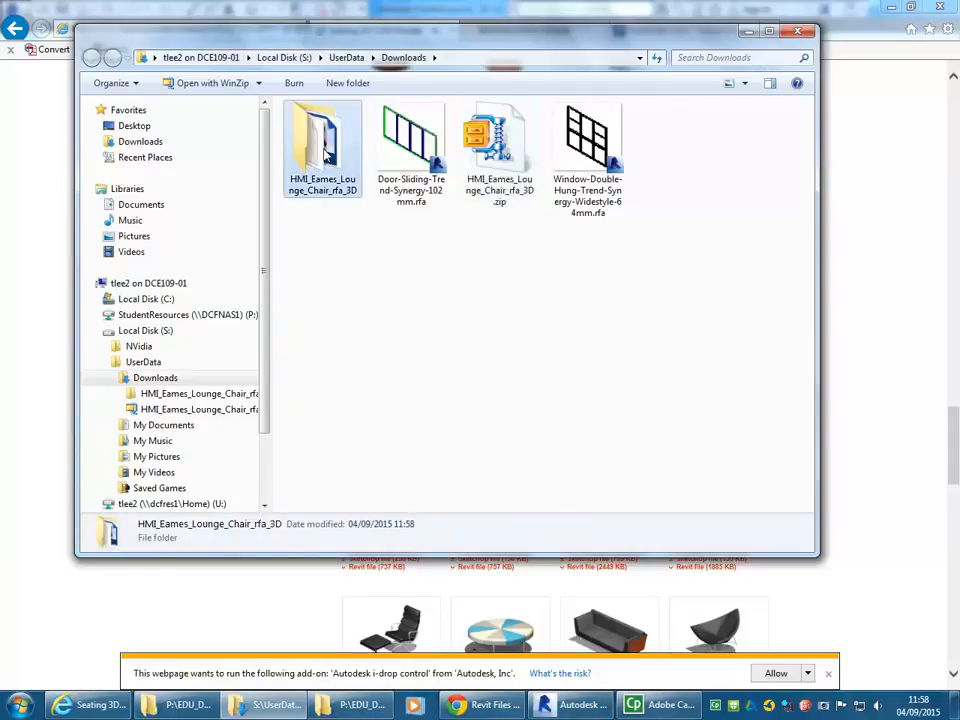
click(325, 128)
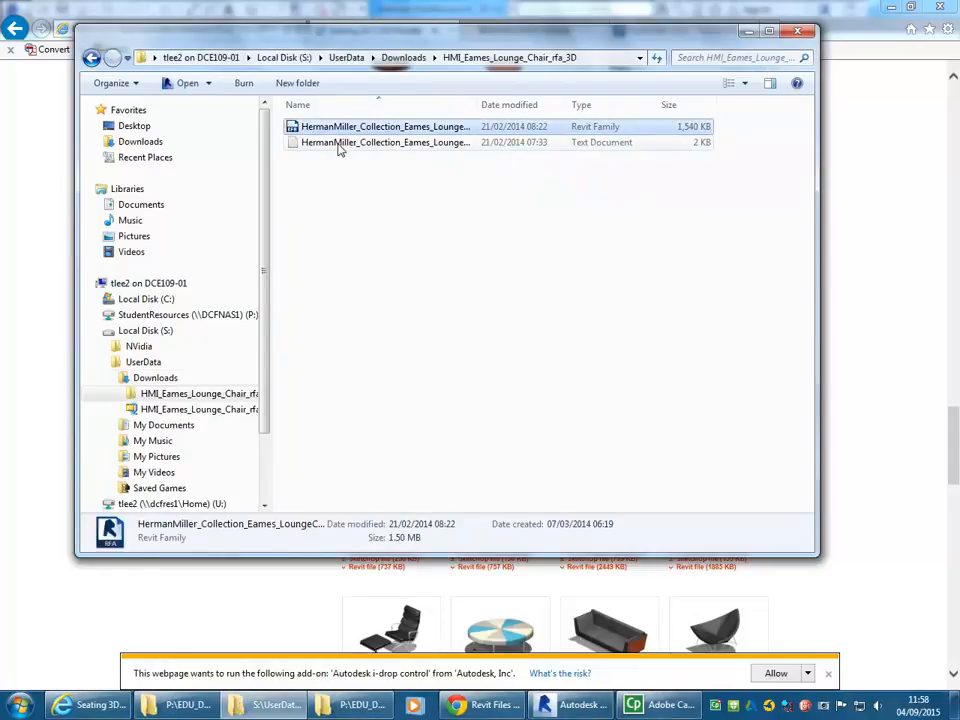
click(339, 145)
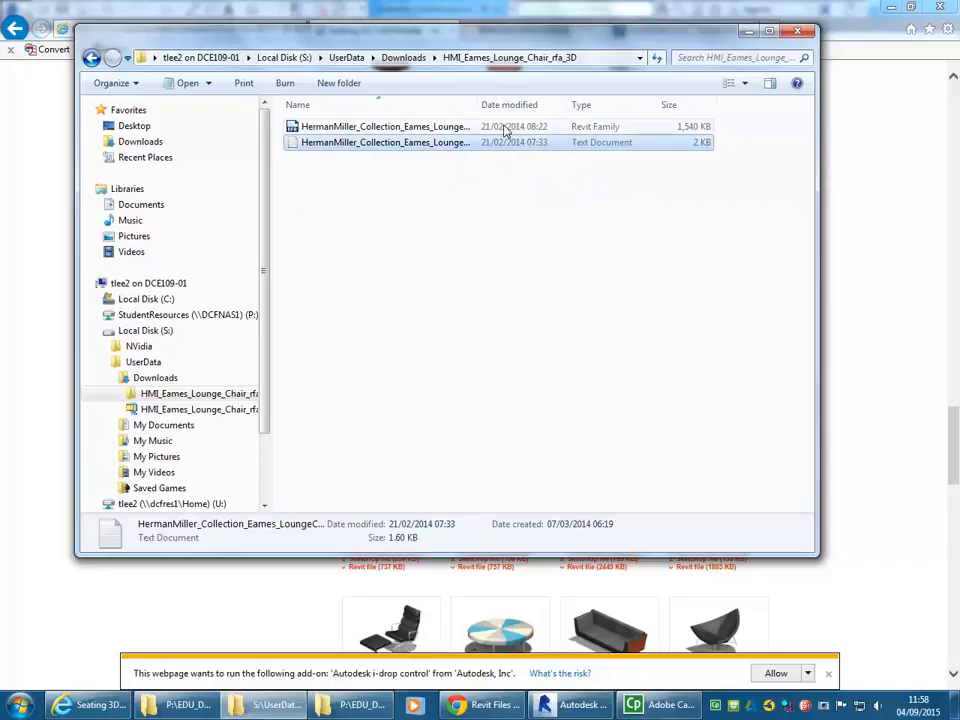
drag(476, 104, 575, 104)
double_click(352, 143)
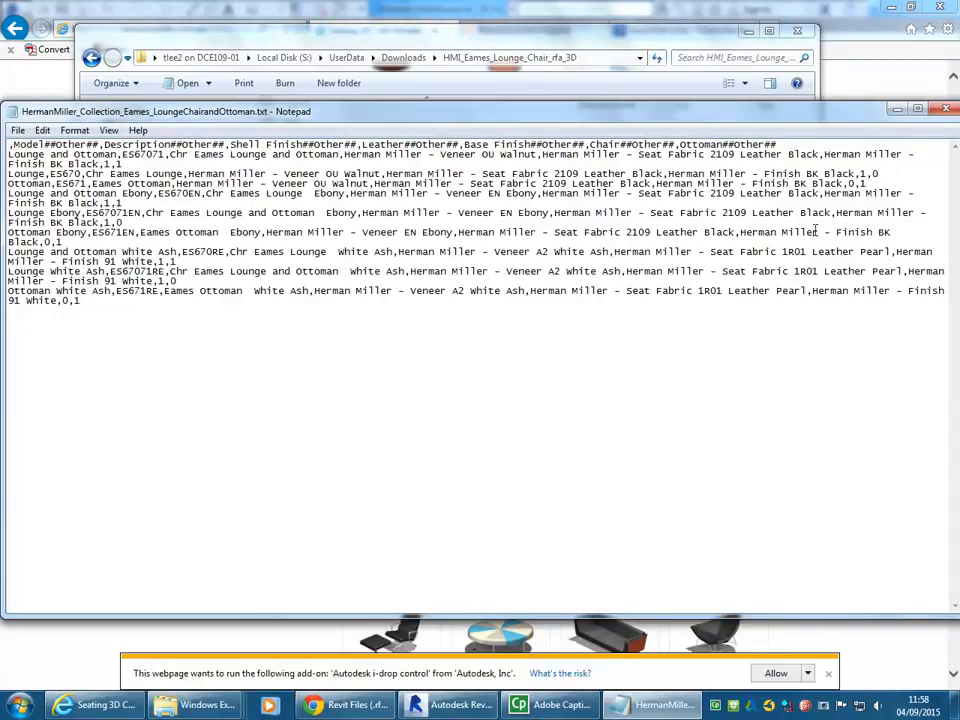
click(944, 110)
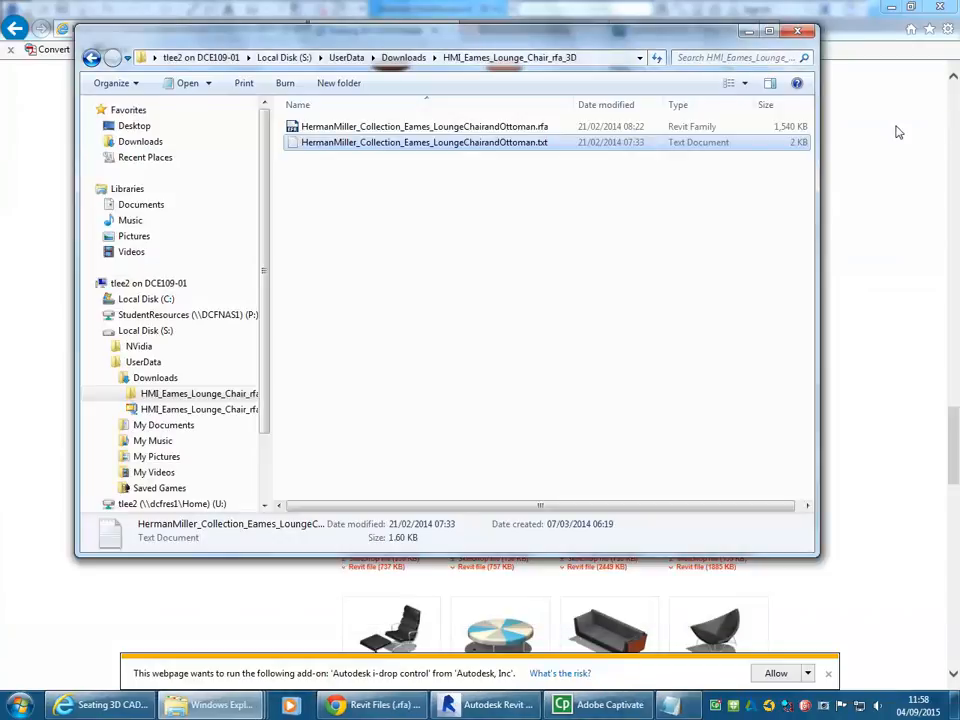
Step: Open the HermanMiller_Collection_Eames_LoungeChairandOttoman.rfa family in Revit from the extracted folder
click(389, 236)
click(324, 130)
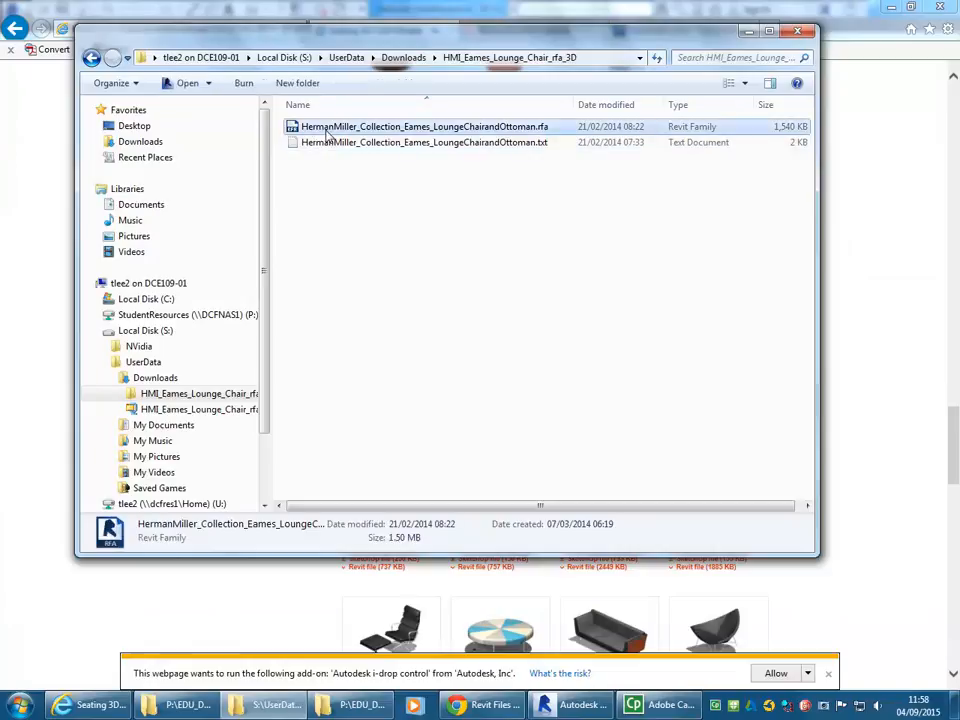
click(556, 145)
click(530, 128)
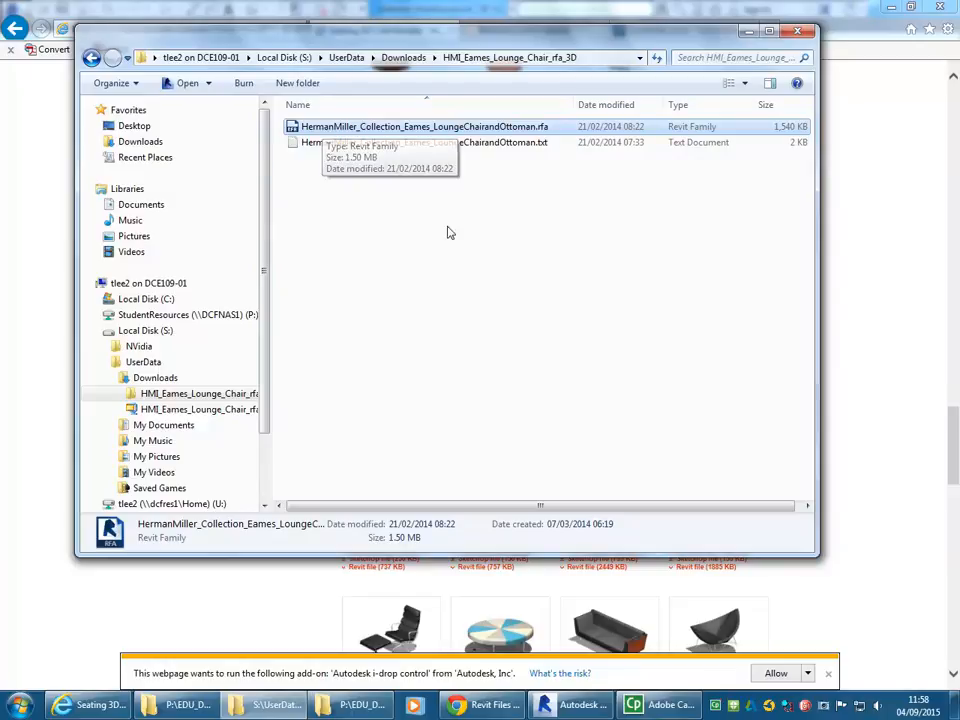
double_click(326, 128)
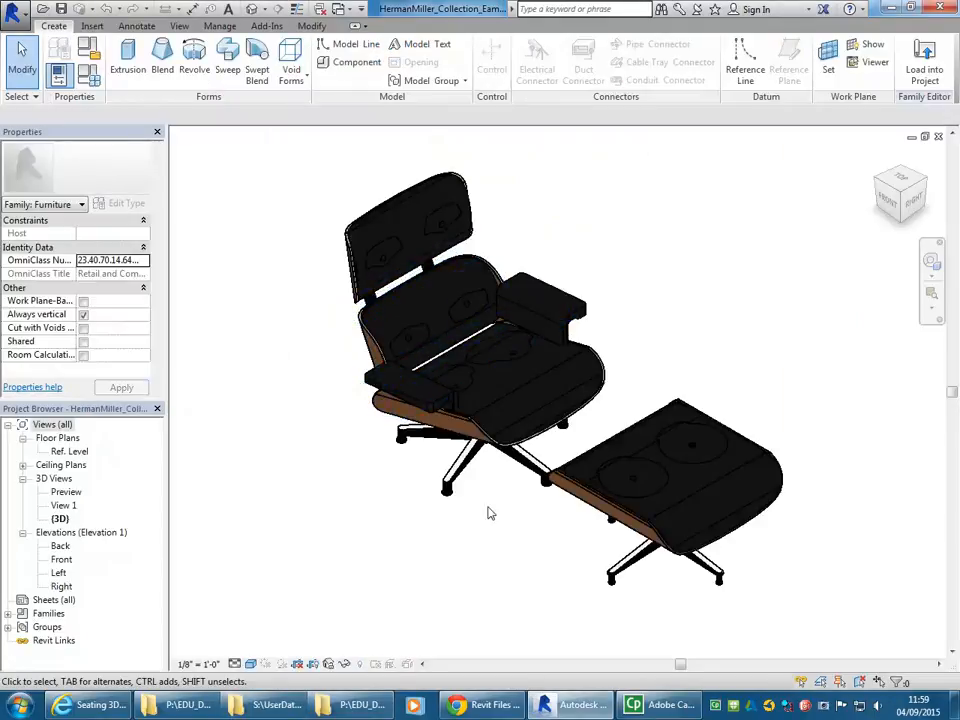
Step: Inspect the lounge chair and ottoman family in 3D and load it into the Balmain Warehouse.rvt project only
shift+middle_drag(653, 537, 336, 550)
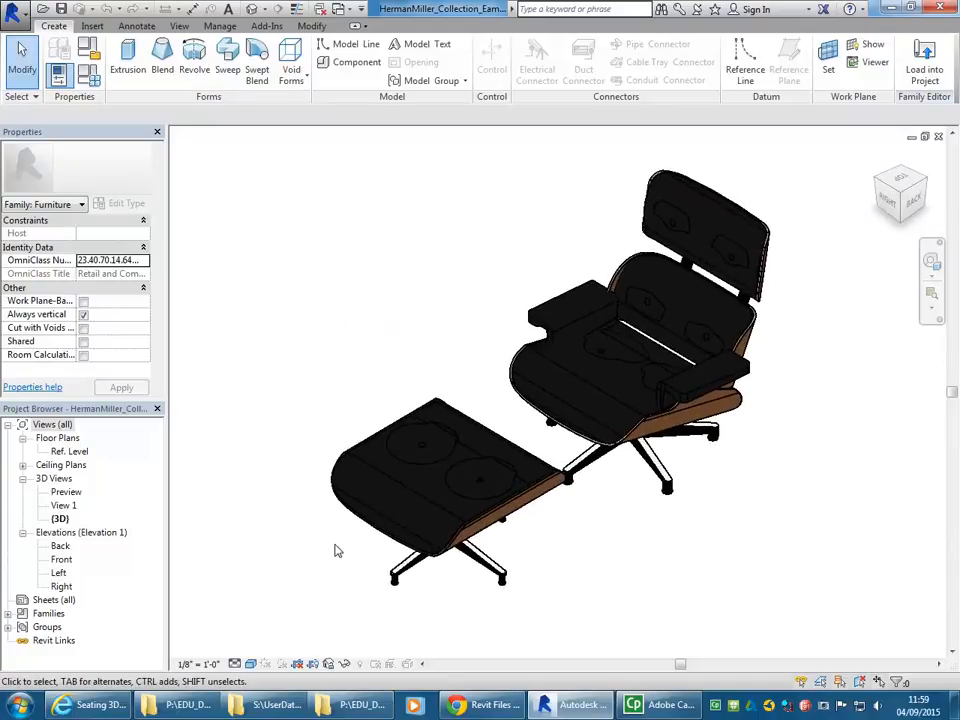
scroll(574, 375, up, 2)
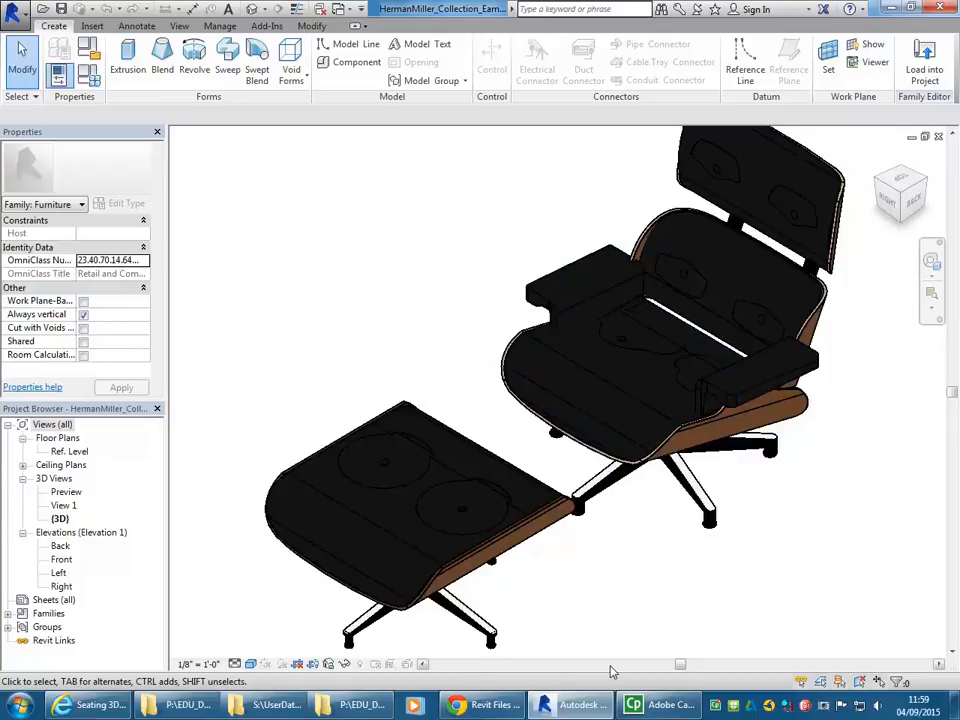
scroll(685, 615, down, 1)
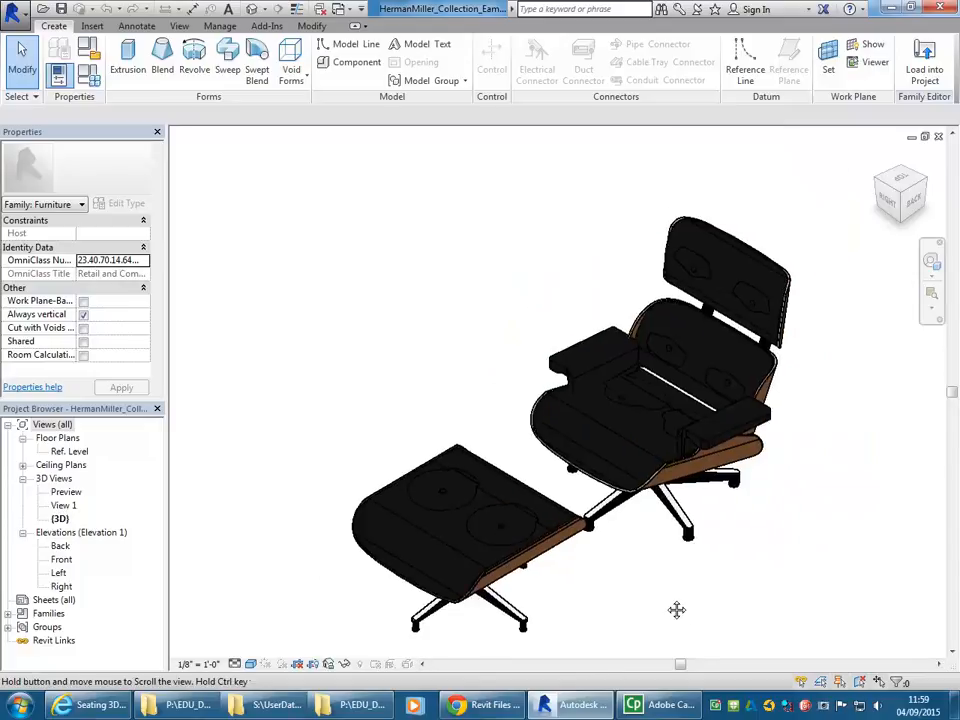
click(924, 72)
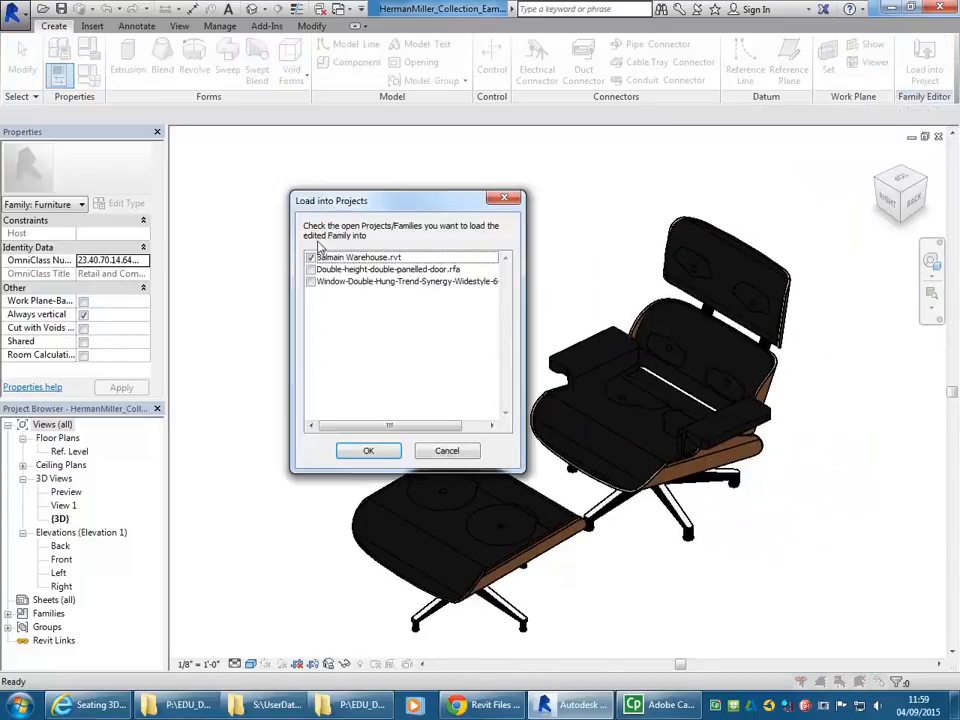
click(368, 450)
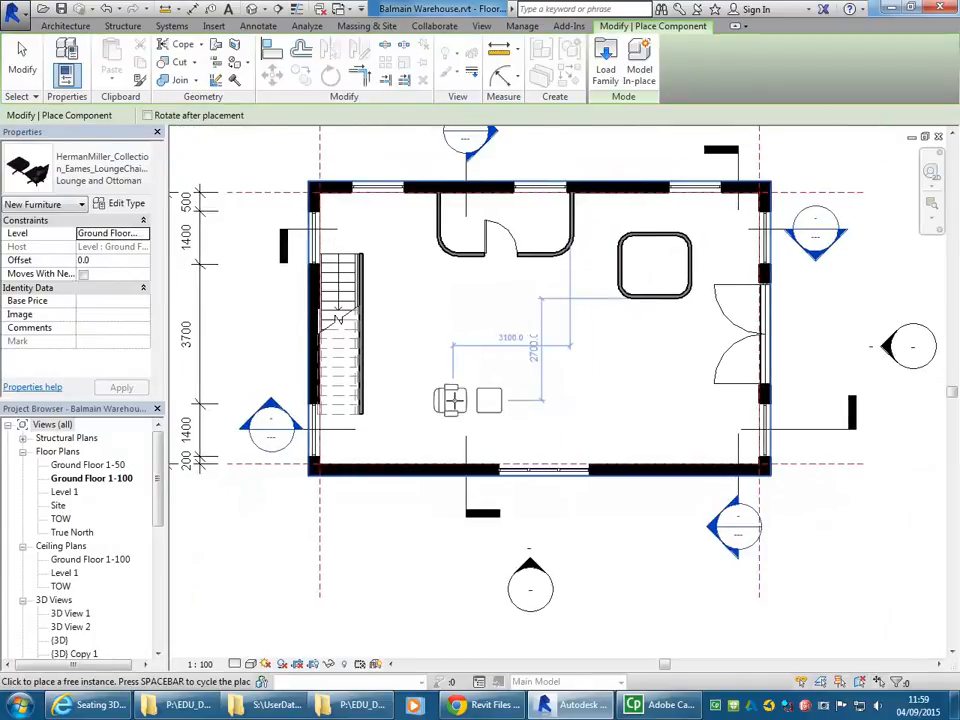
Step: Place two Lounge and Ottoman sets one above the other beside the stairs in the Ground Floor 1-100 plan and end placement
scroll(412, 404, up, 1)
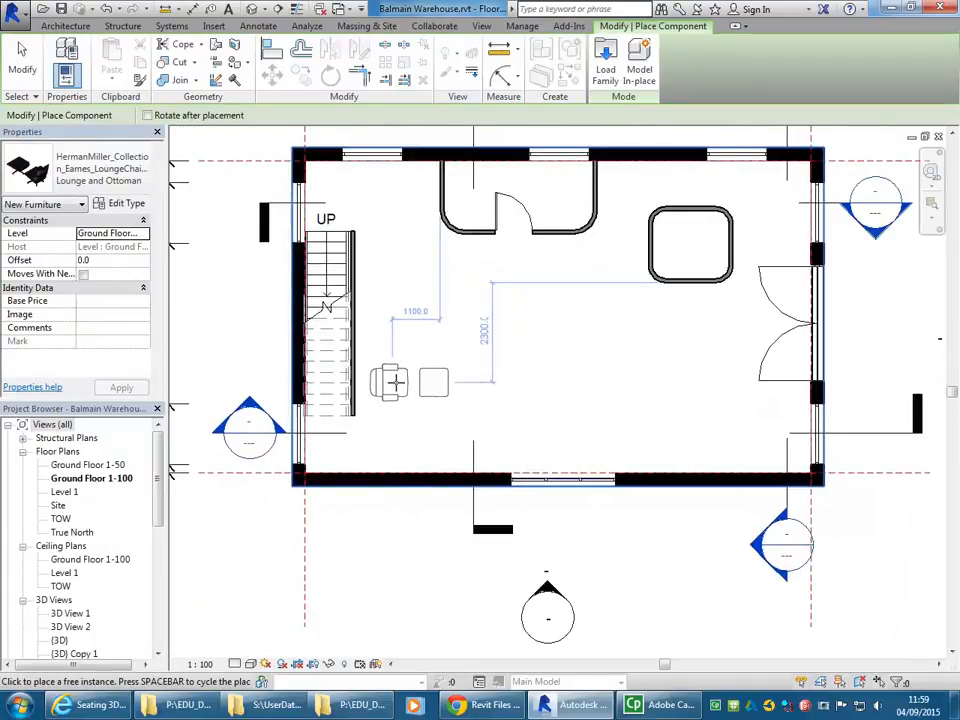
click(399, 379)
click(402, 294)
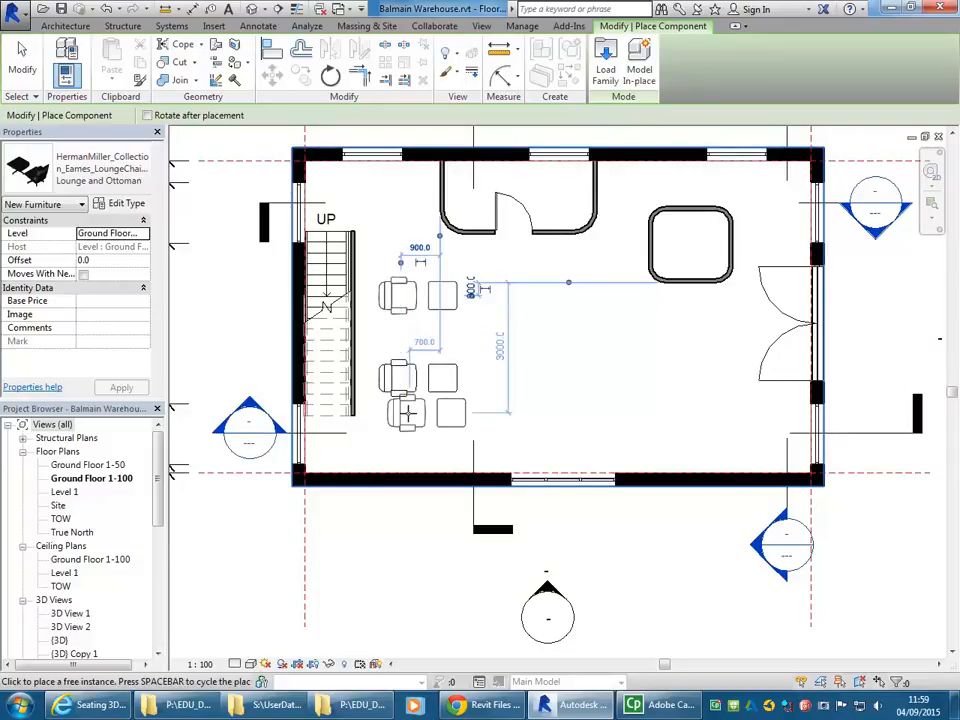
key(Escape)
key(Escape)
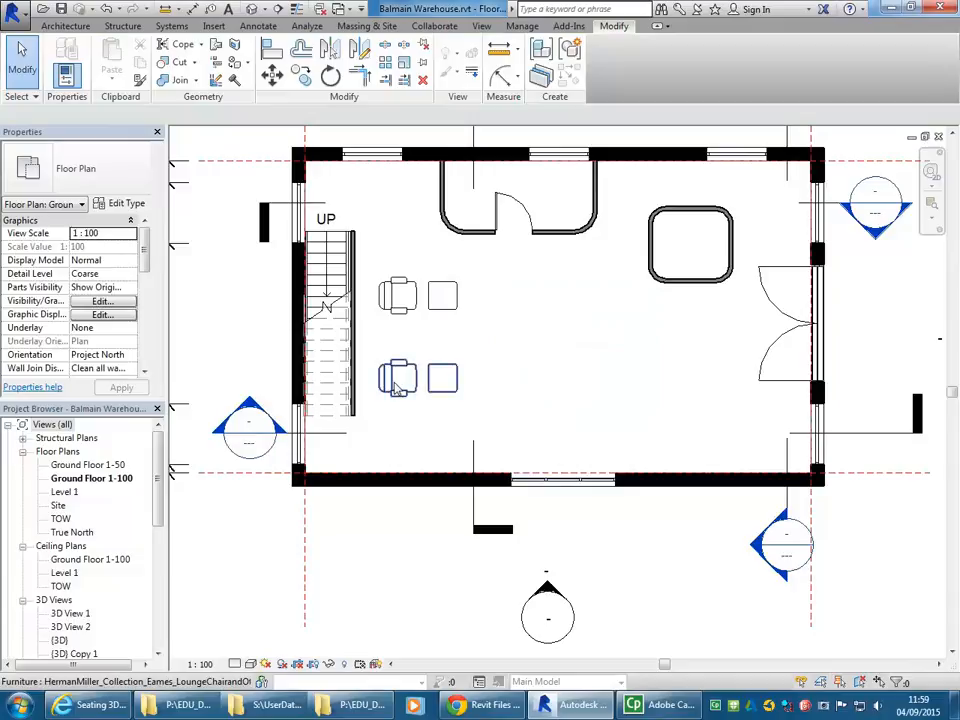
Step: Delete both Lounge and Ottoman sets beside the stairs in the Ground Floor 1-100 plan
click(393, 390)
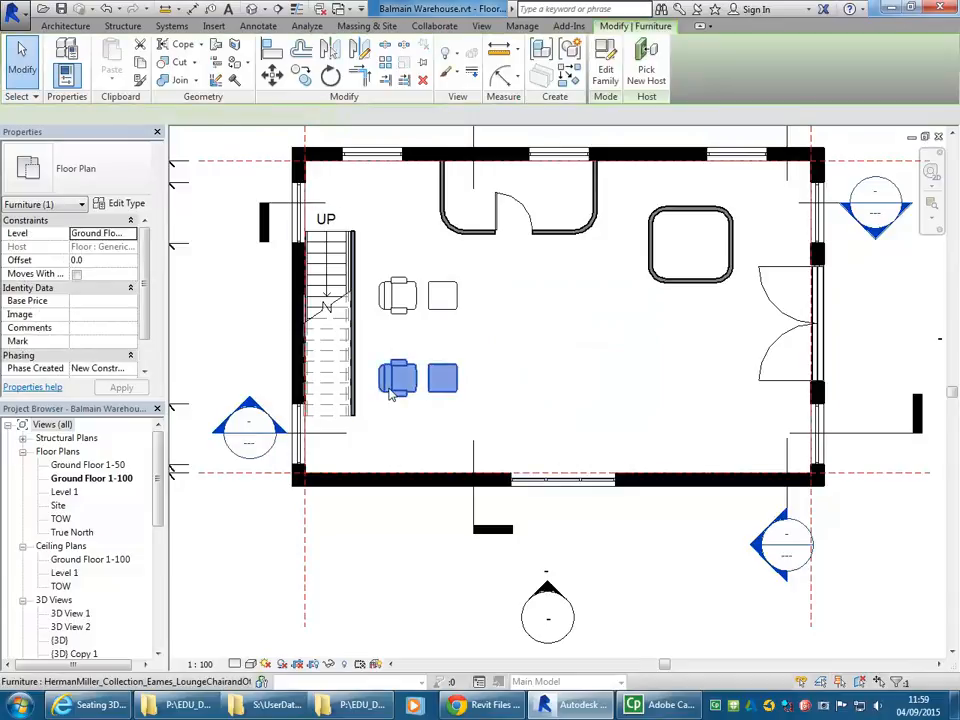
key(Delete)
click(398, 295)
key(Delete)
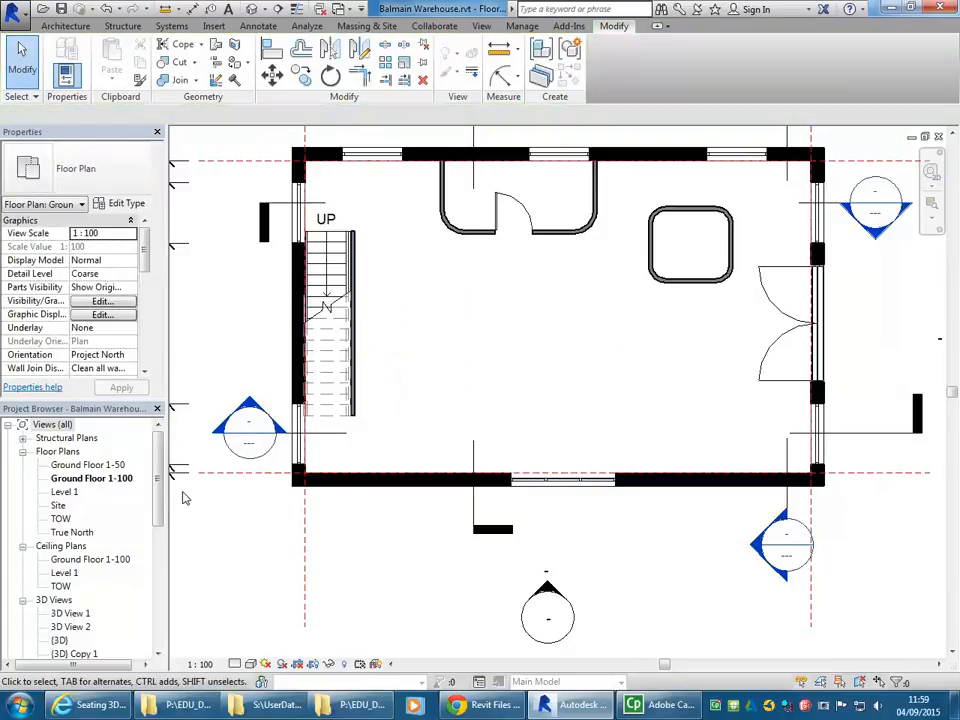
Step: Open the 3D View 1 and 3D View 2 perspective views of the project and look at them
scroll(83, 540, down, 3)
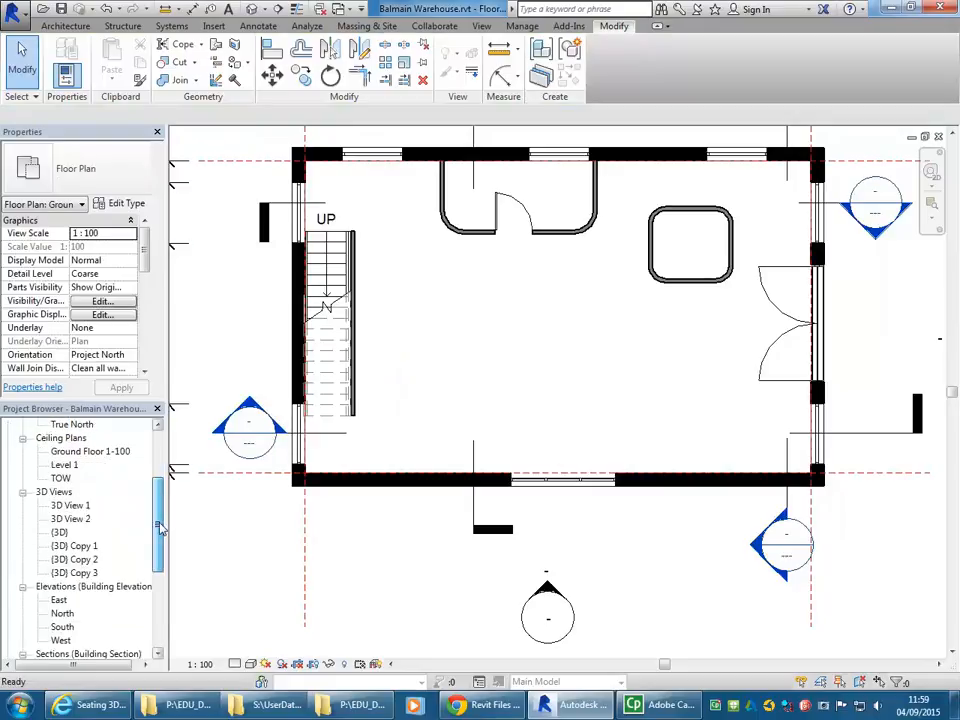
double_click(59, 532)
double_click(70, 519)
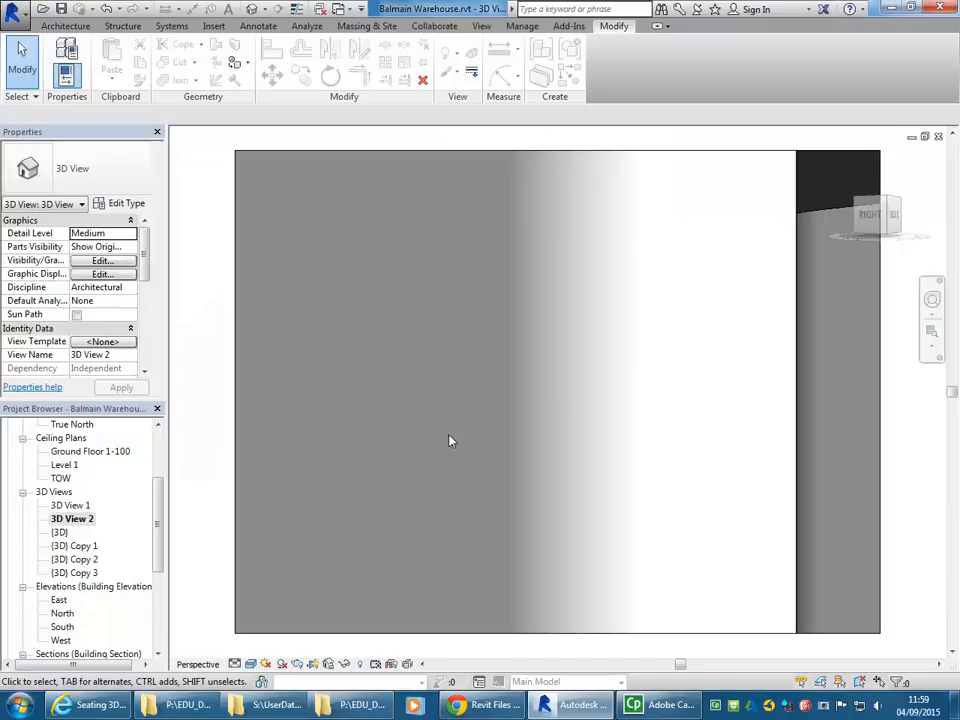
double_click(72, 506)
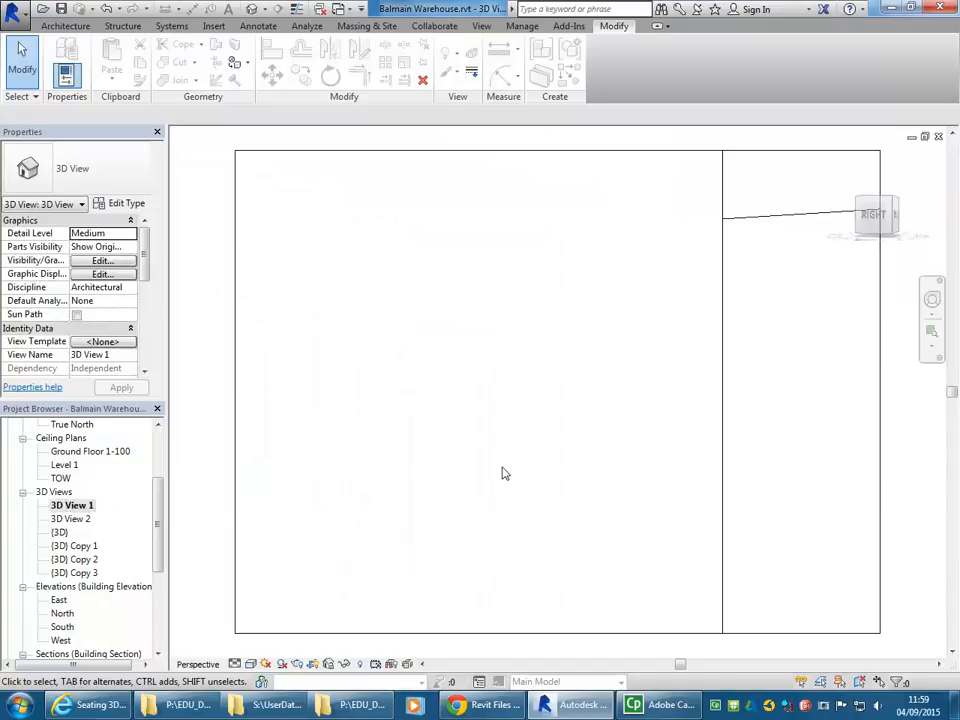
double_click(70, 520)
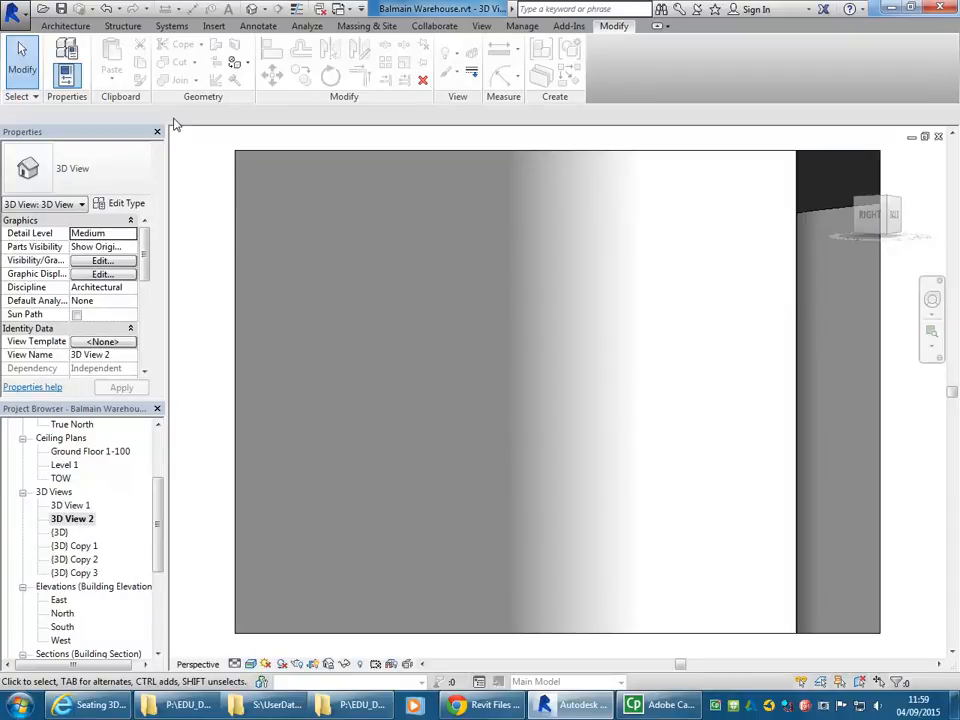
Step: Return to the Ground Floor 1-100 floor plan
click(64, 27)
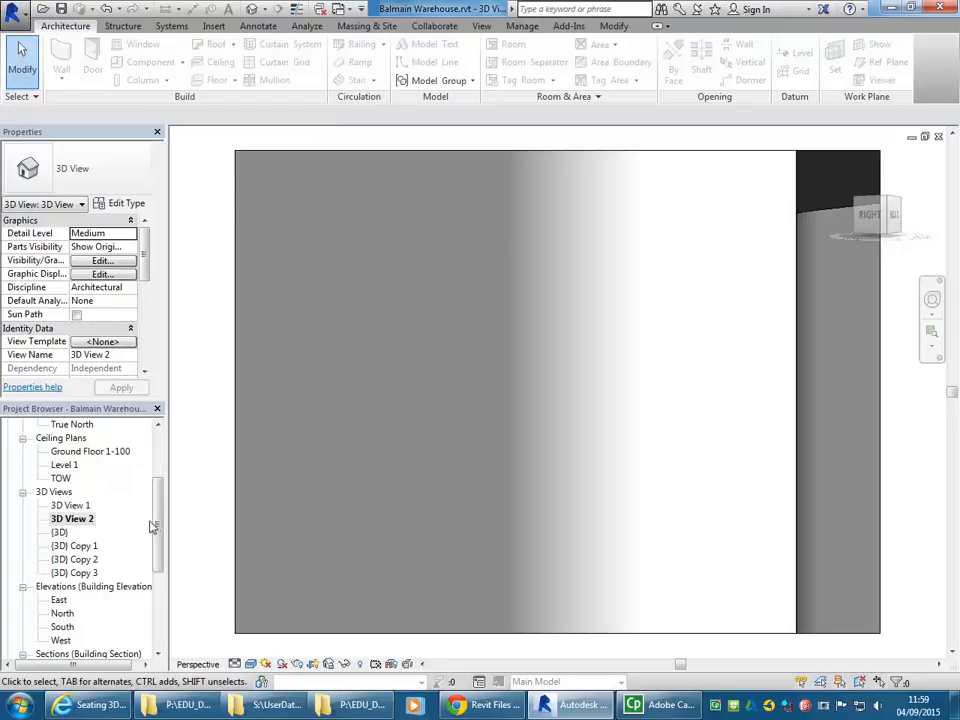
drag(161, 536, 158, 487)
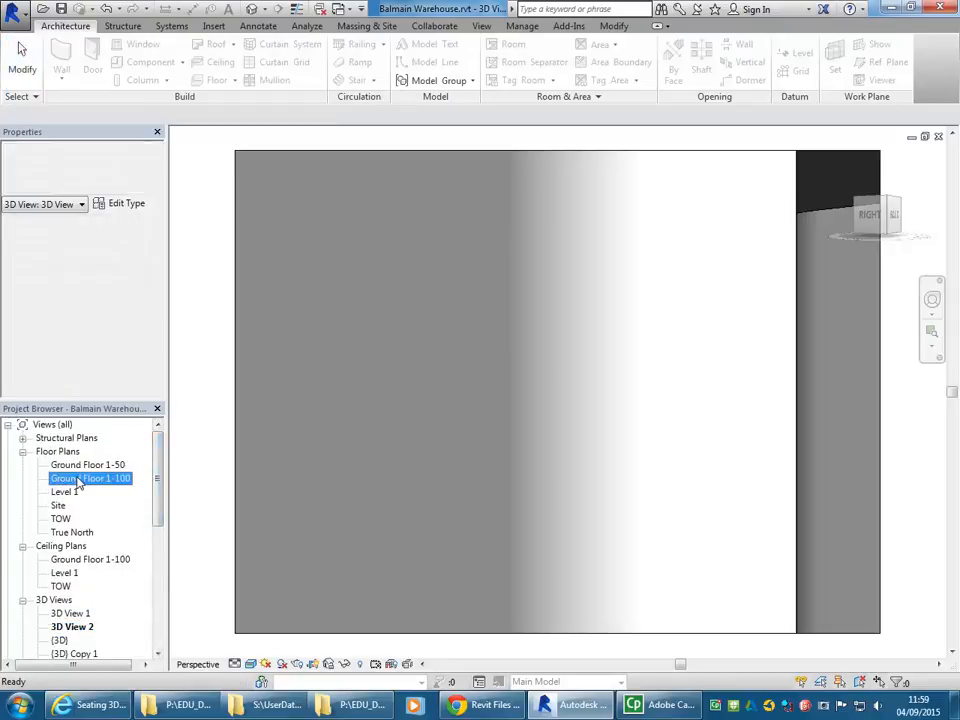
double_click(82, 478)
middle_drag(422, 374, 435, 403)
scroll(360, 401, up, 1)
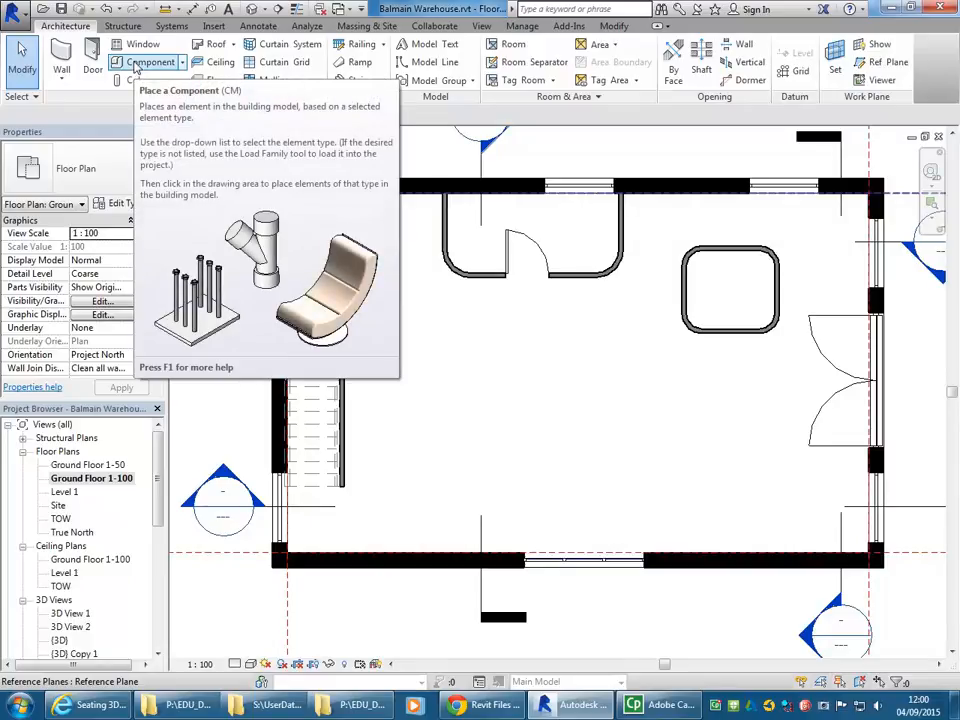
click(137, 68)
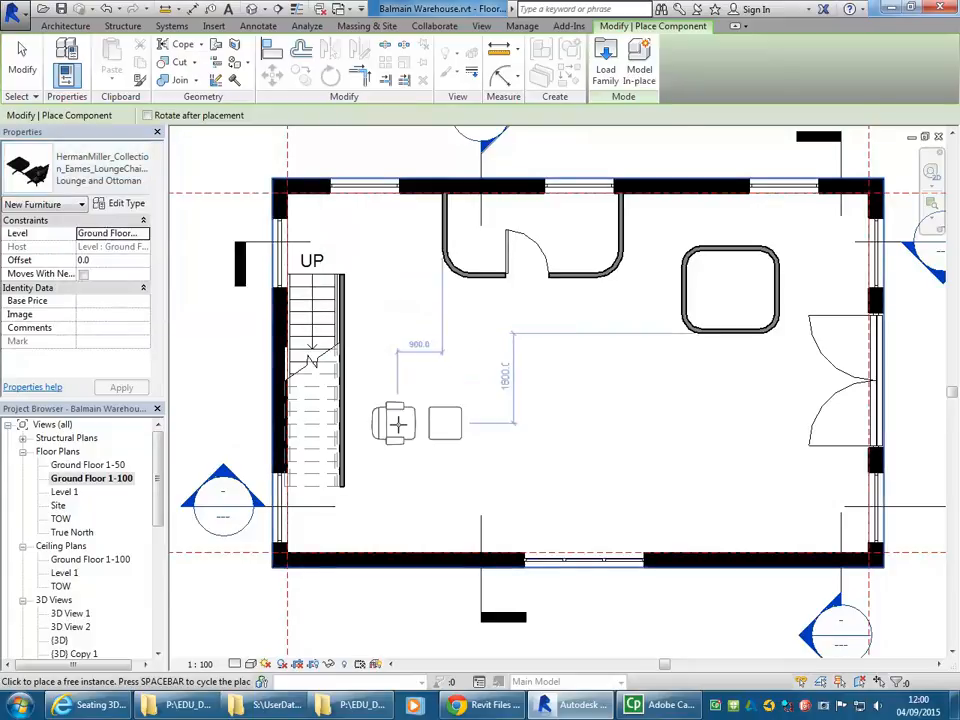
scroll(398, 420, up, 2)
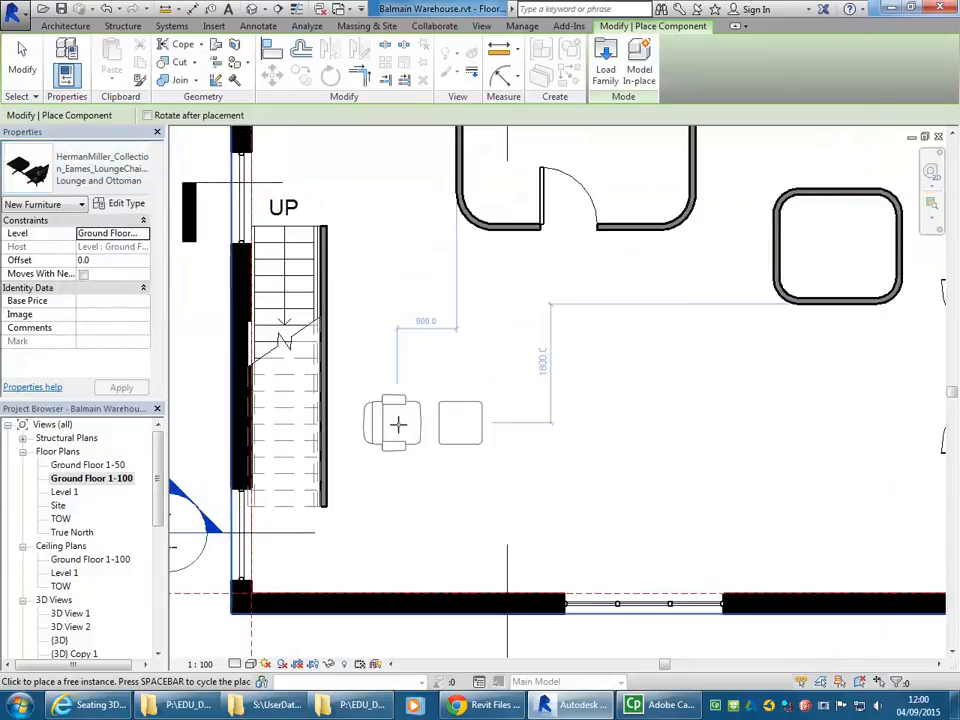
click(125, 176)
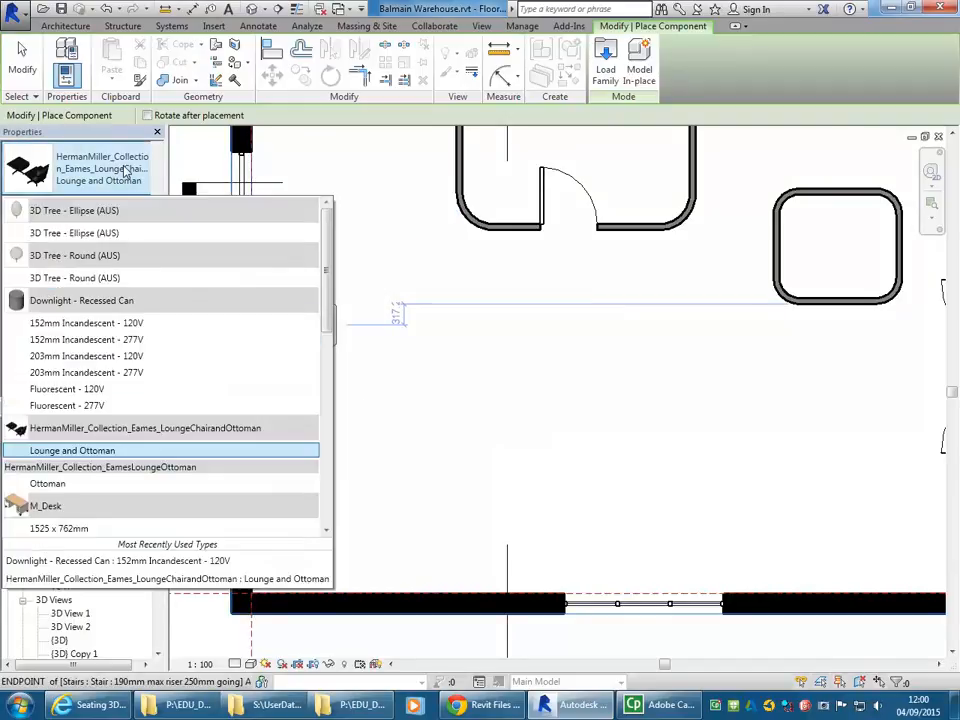
click(83, 451)
click(22, 60)
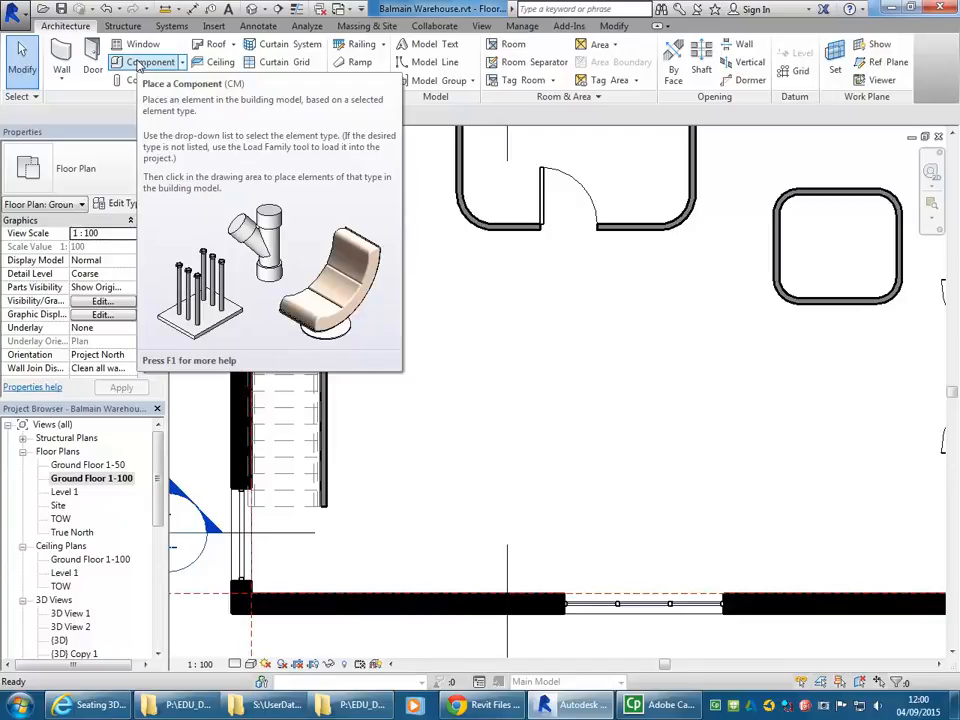
Step: Place two Lounge and Ottoman components beside the stairs, aligned one above the other, and end placement
click(140, 63)
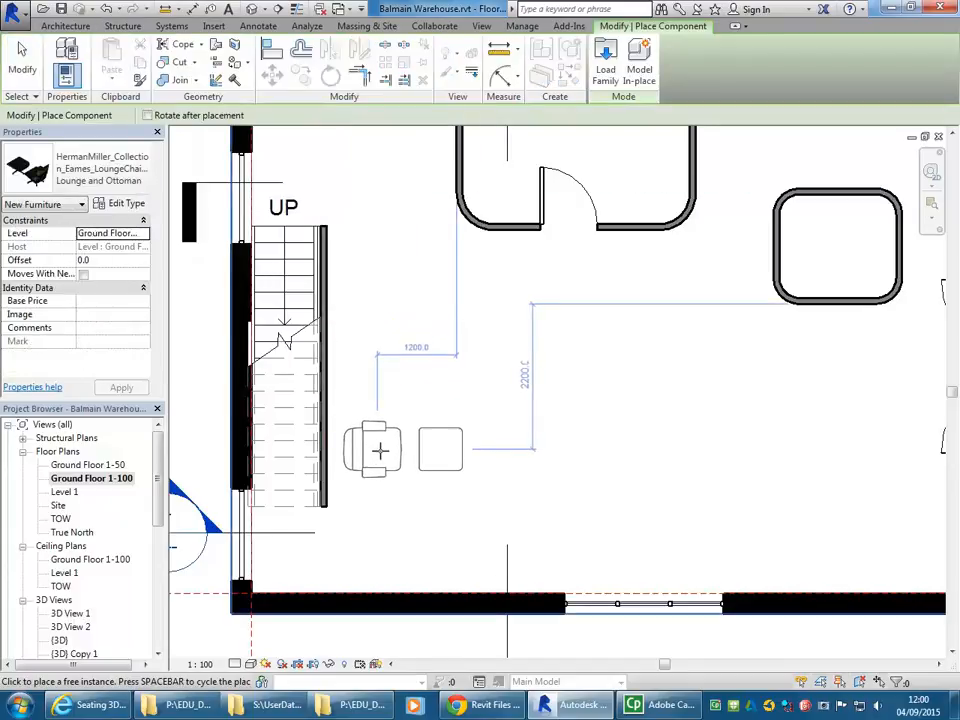
click(392, 448)
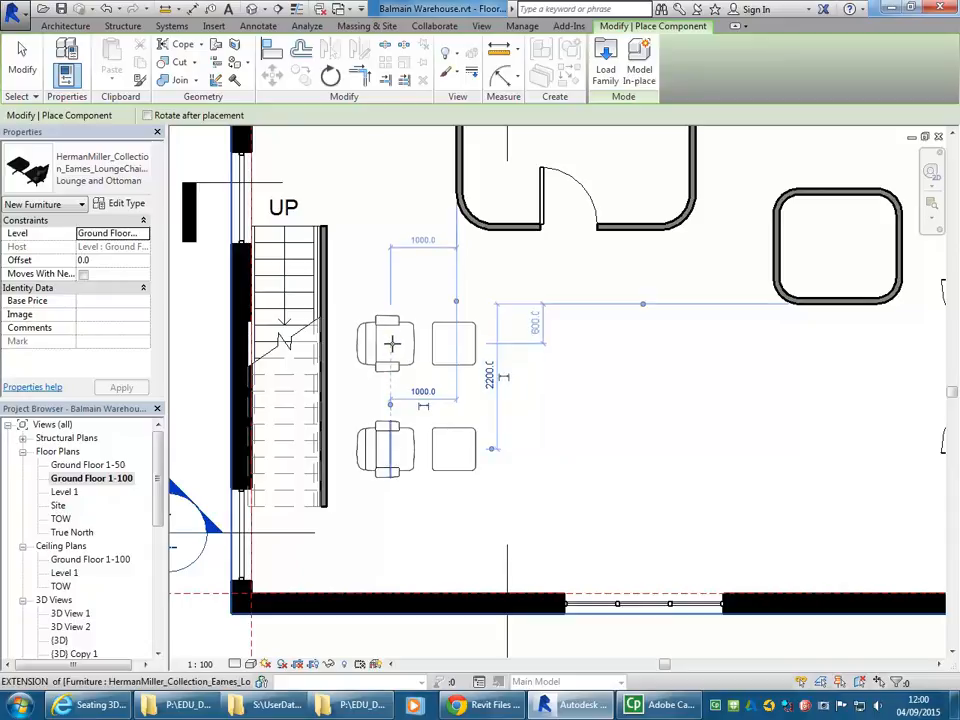
click(392, 343)
key(Escape)
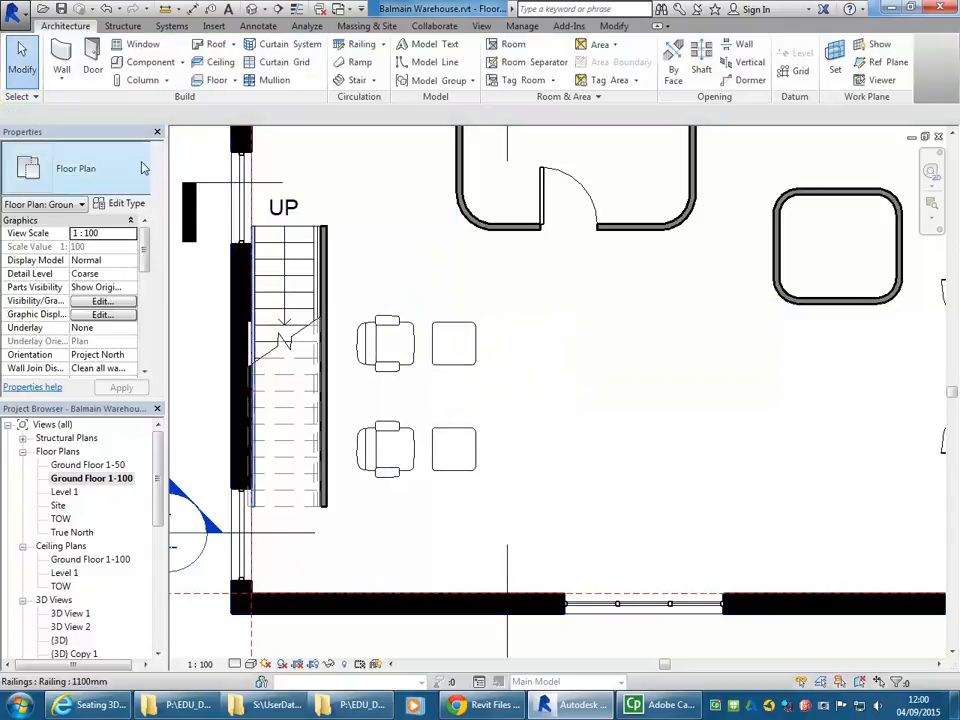
Step: Review the component types available for placement and the Load Family library folders without loading or placing anything
click(147, 62)
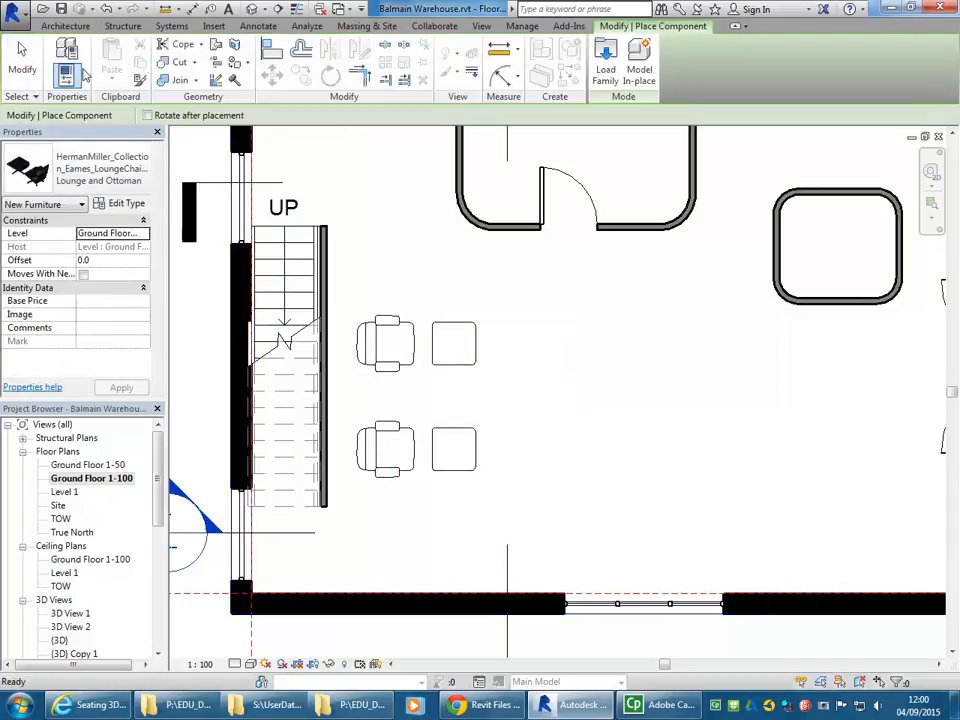
click(87, 175)
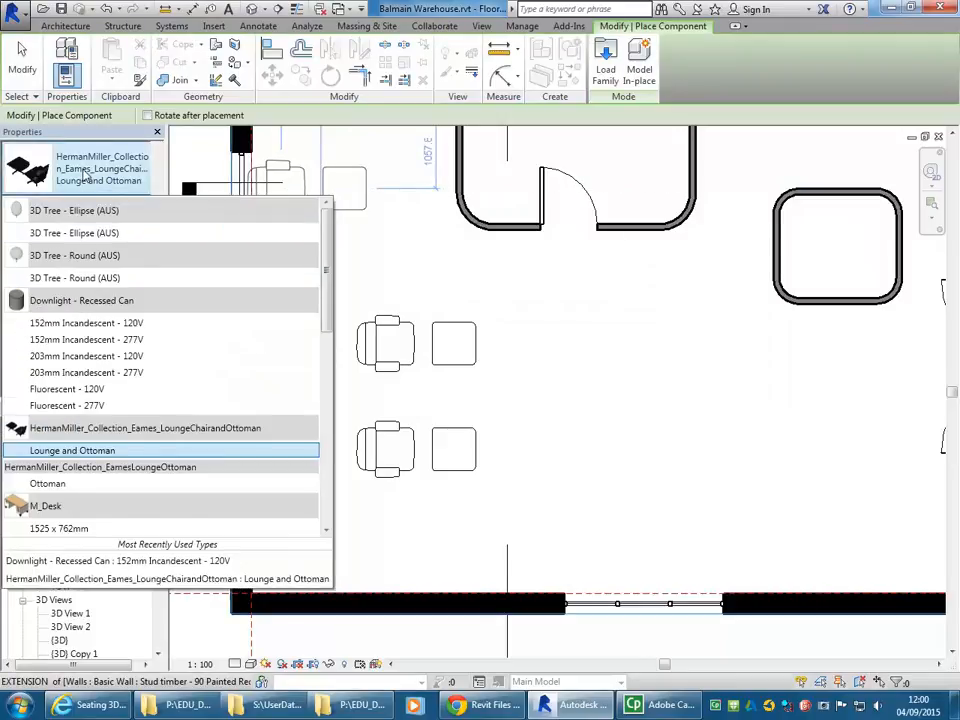
click(87, 175)
click(605, 60)
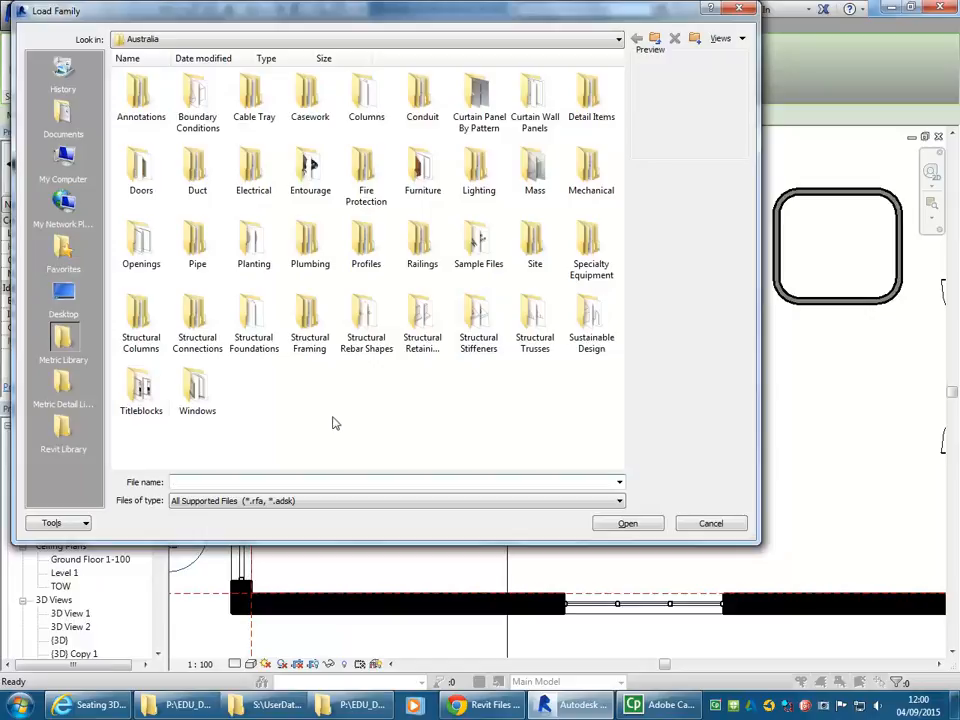
click(710, 523)
scroll(427, 382, down, 3)
key(Escape)
key(Escape)
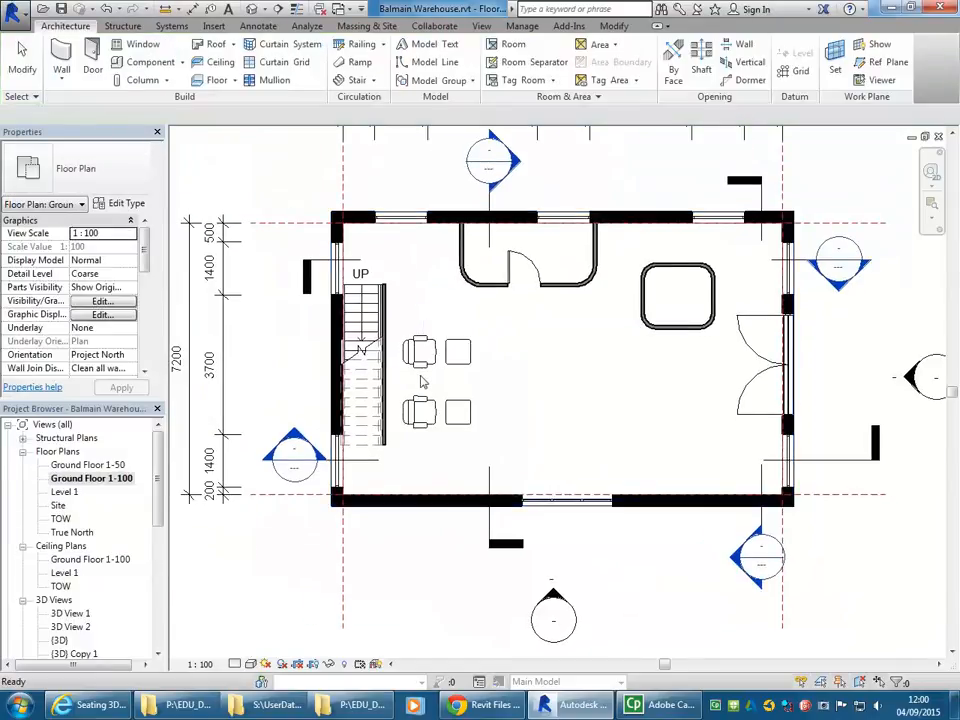
Step: Start door placement and load Curtain Wall-Store Front-Dbl.rfa from the Curtain Wall Panels library folder into the project
scroll(427, 382, up, 3)
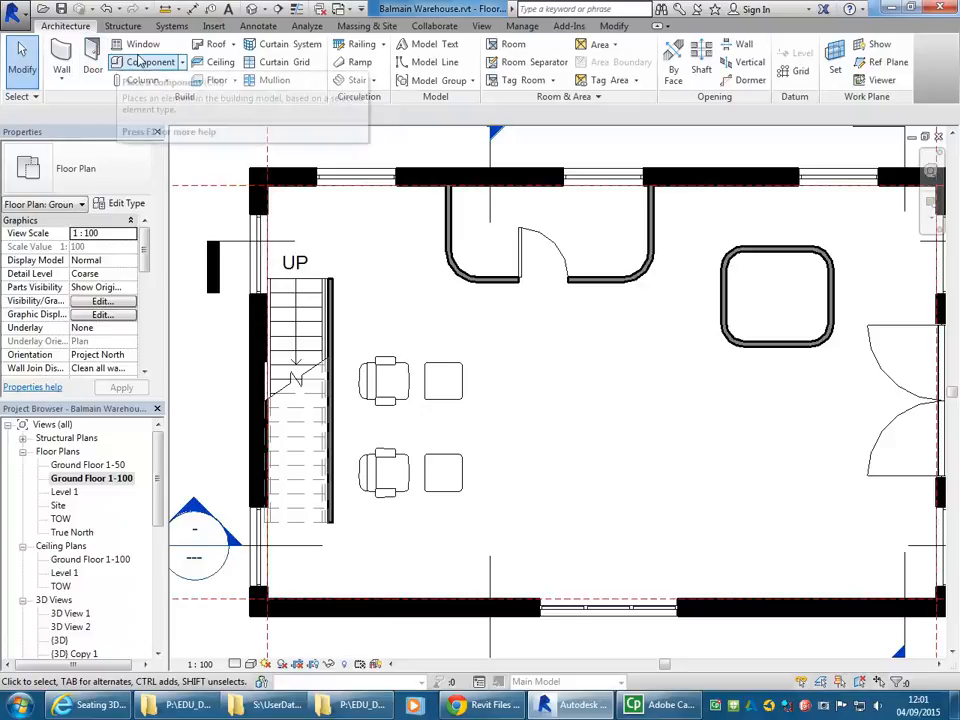
click(92, 52)
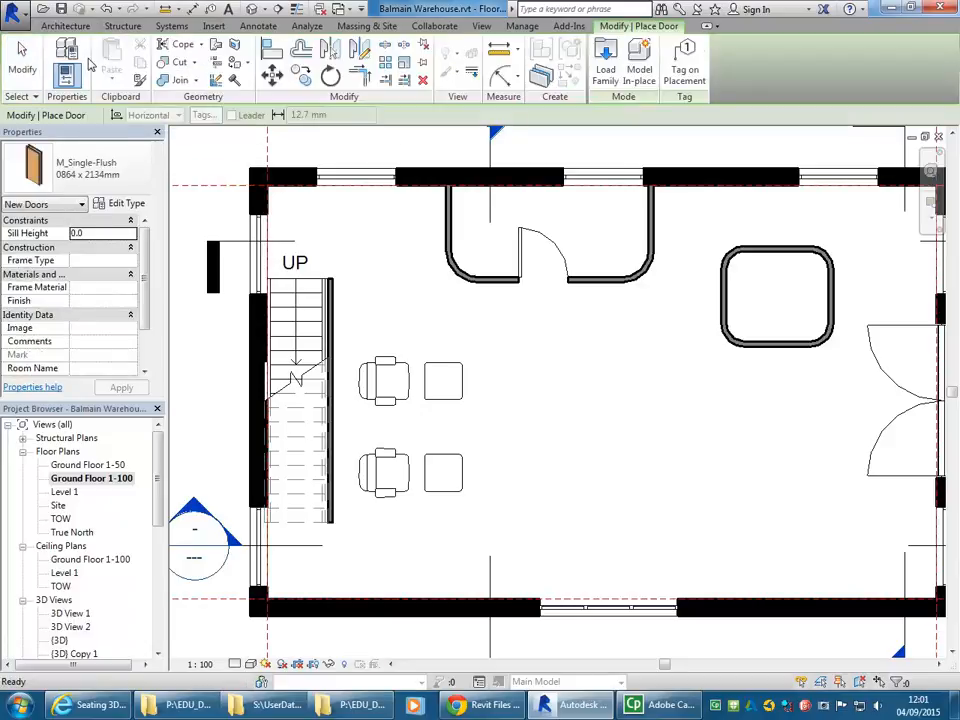
click(608, 72)
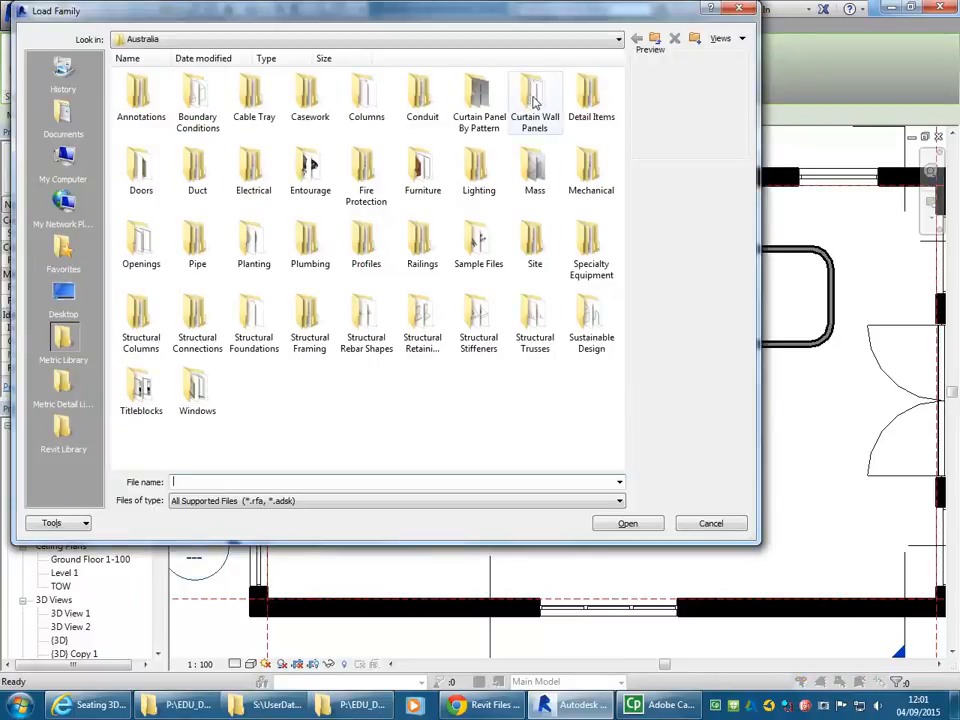
double_click(535, 100)
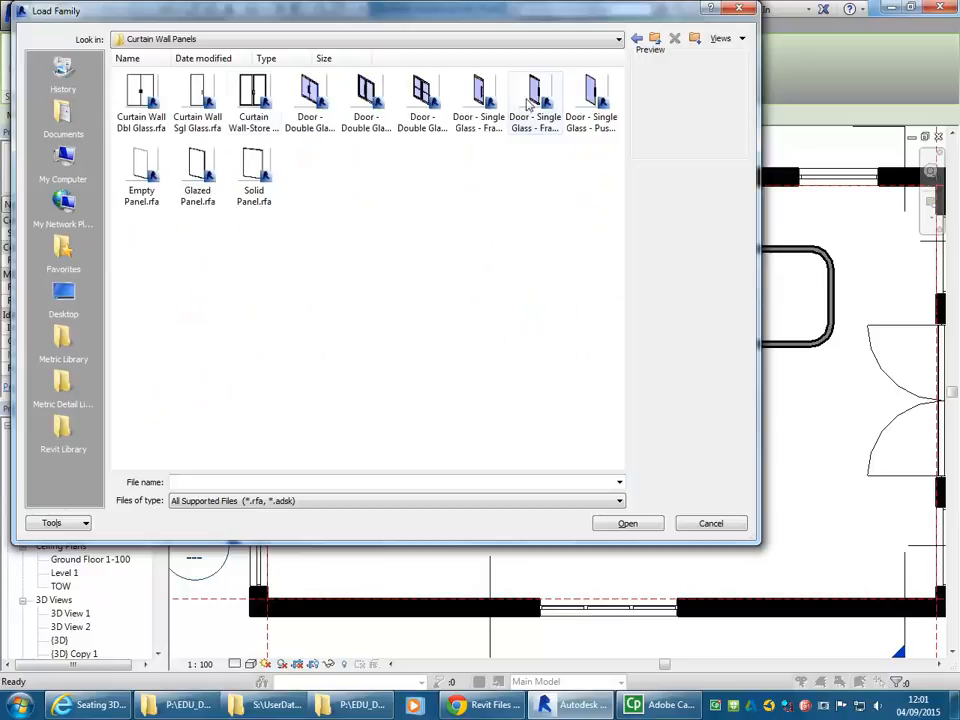
click(145, 108)
click(255, 108)
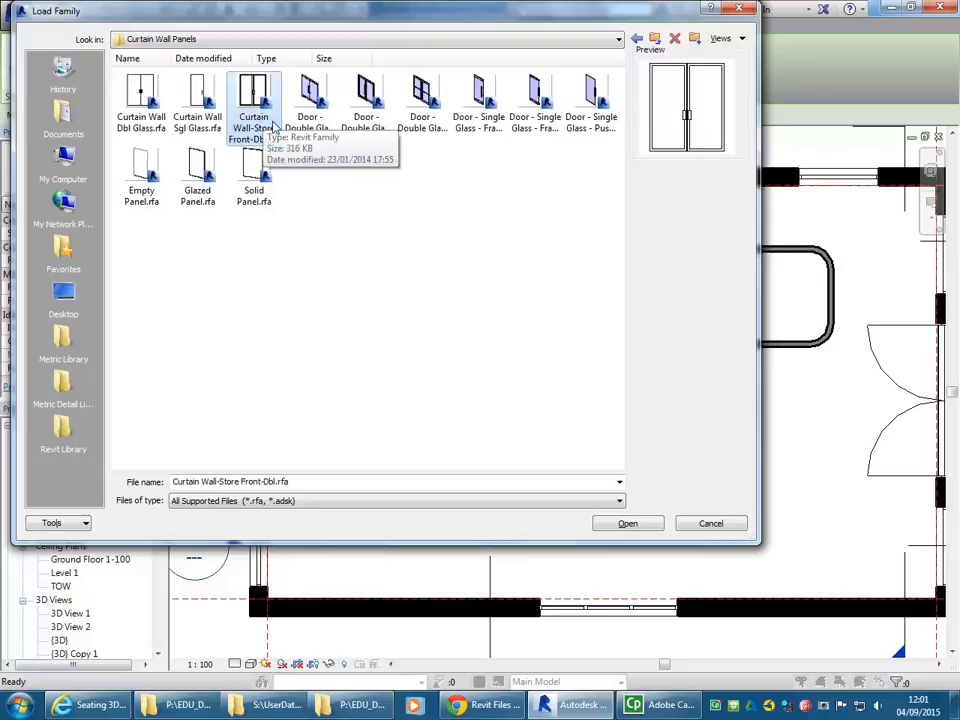
click(628, 524)
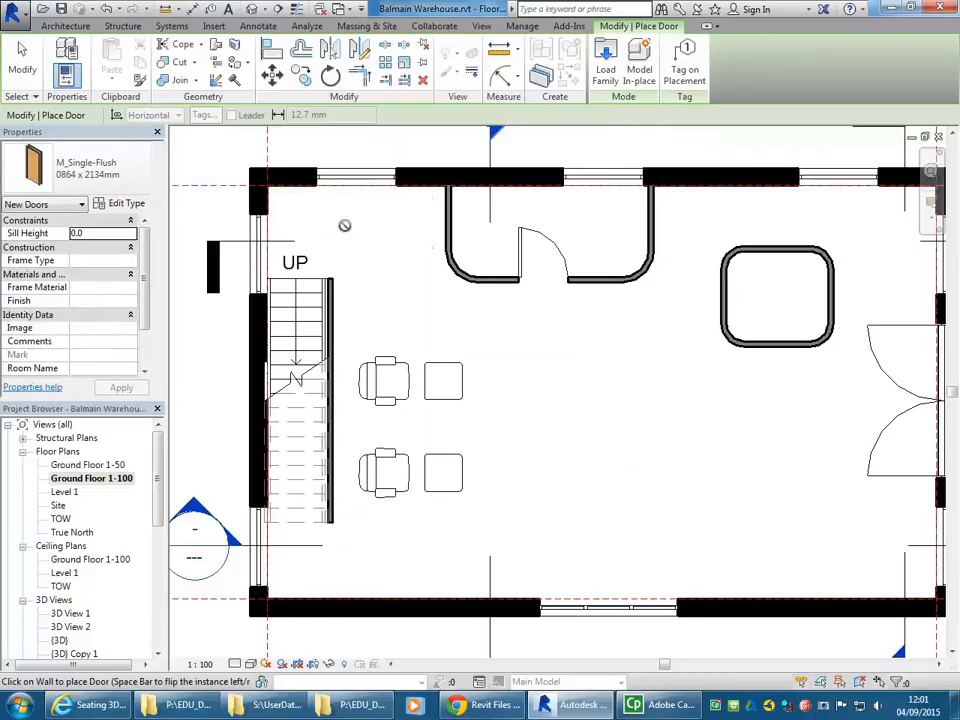
Step: Check the list of door types available for placement and leave the Door command without placing one
click(109, 166)
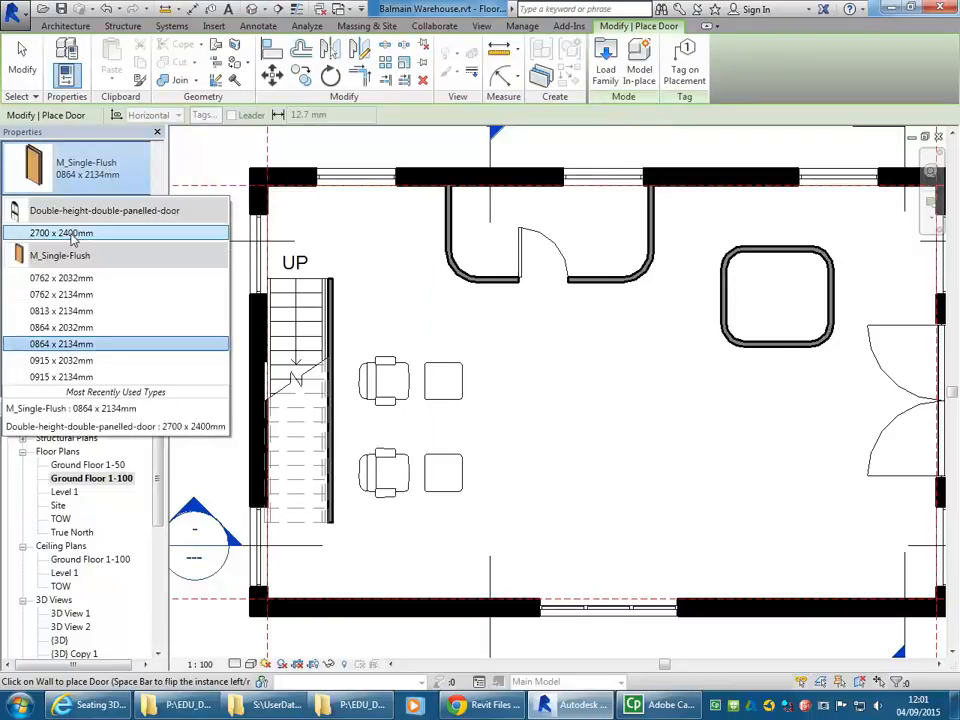
click(105, 175)
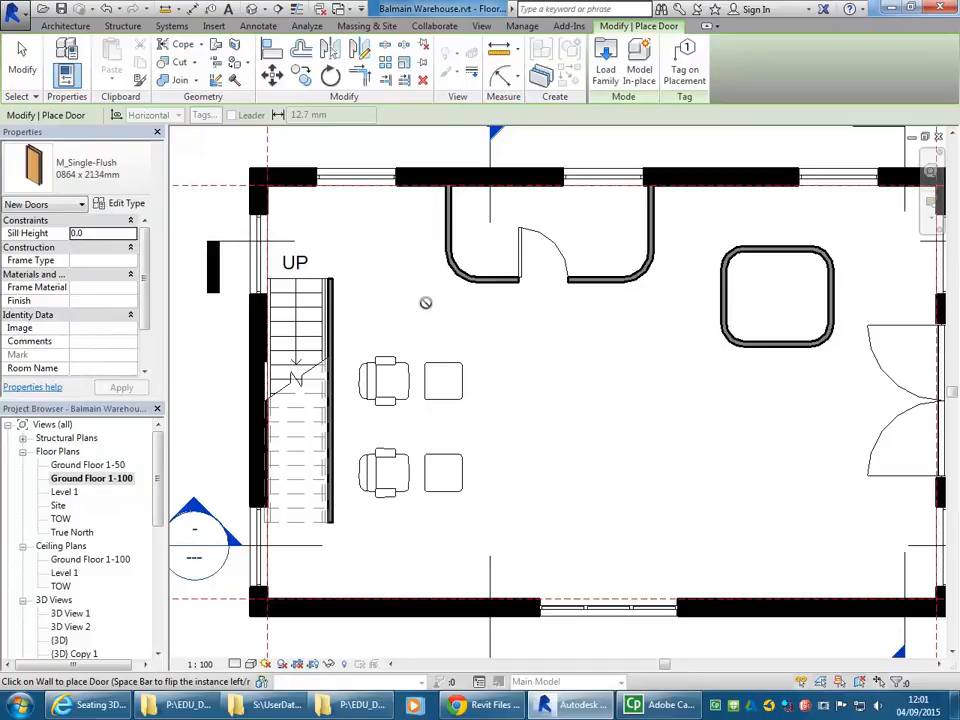
scroll(430, 310, down, 2)
scroll(440, 321, up, 1)
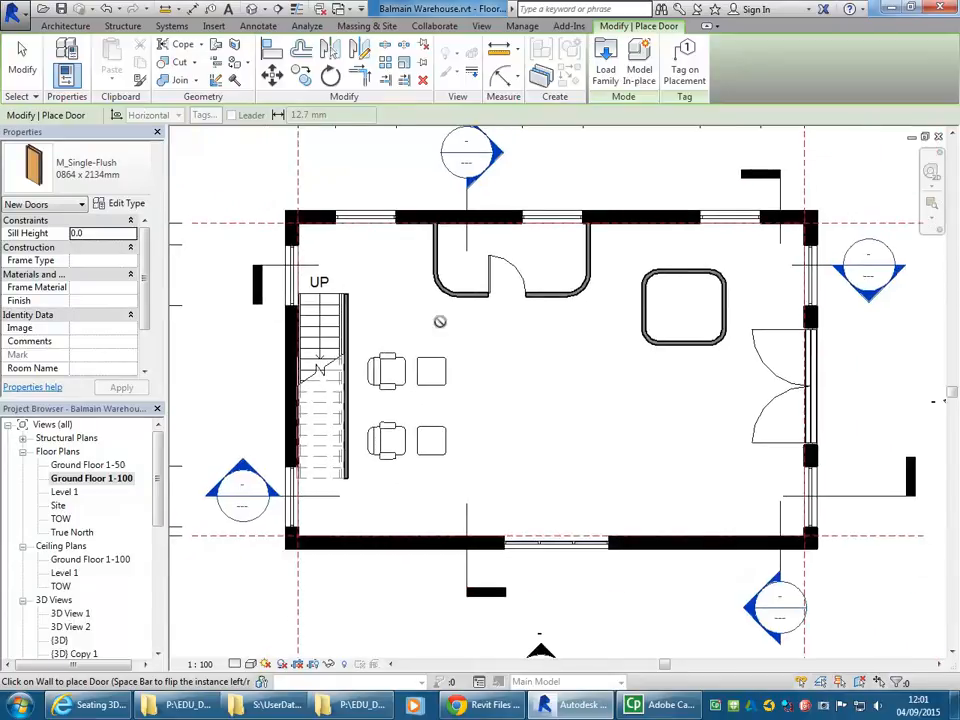
middle_drag(440, 321, 454, 336)
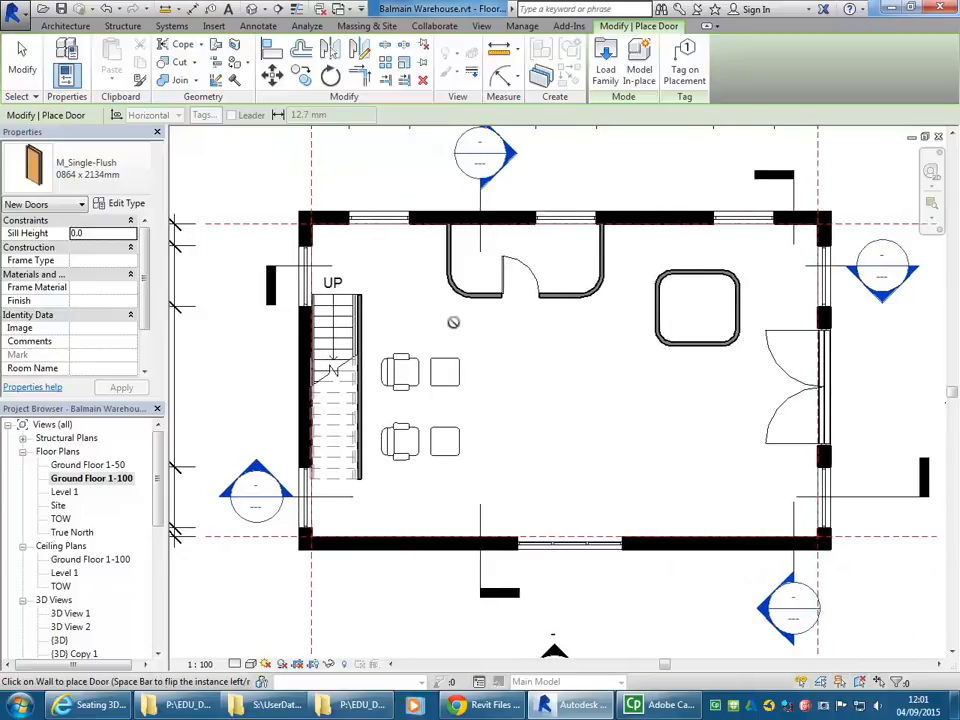
key(Escape)
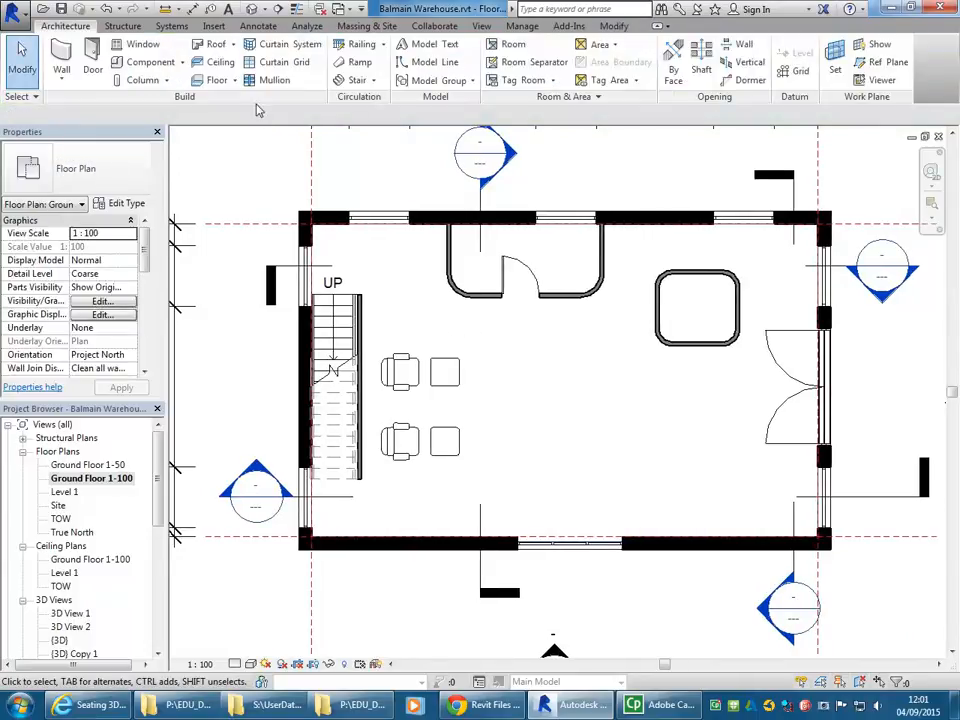
Step: Start component placement and look over the category folders of the Australia metric library in the Load Family dialog
scroll(447, 348, up, 2)
scroll(447, 348, down, 3)
scroll(447, 348, up, 3)
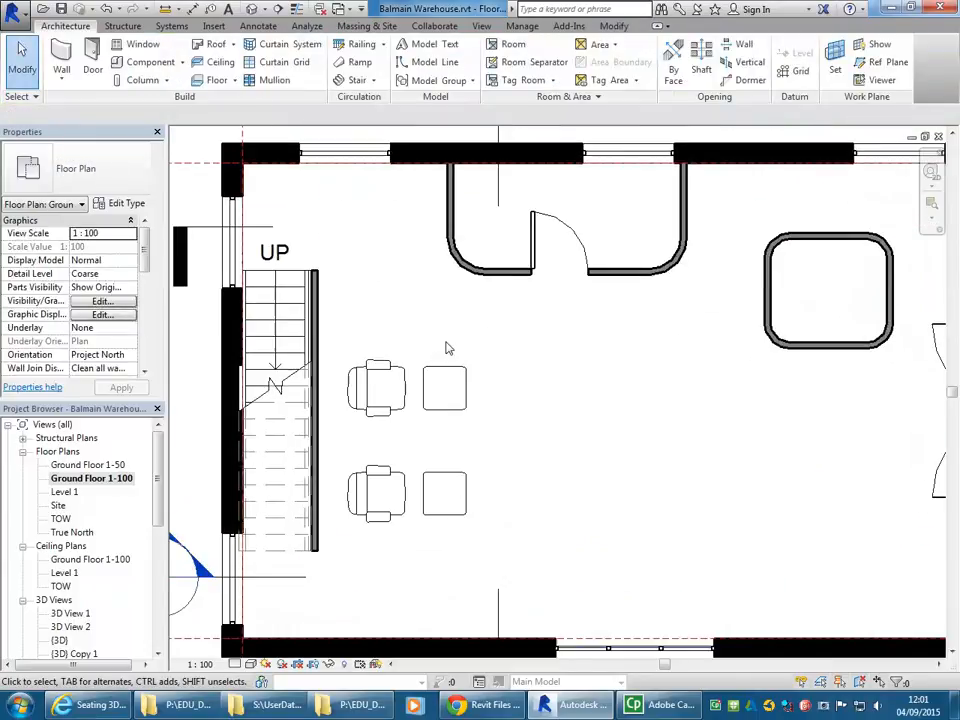
middle_drag(447, 348, 451, 346)
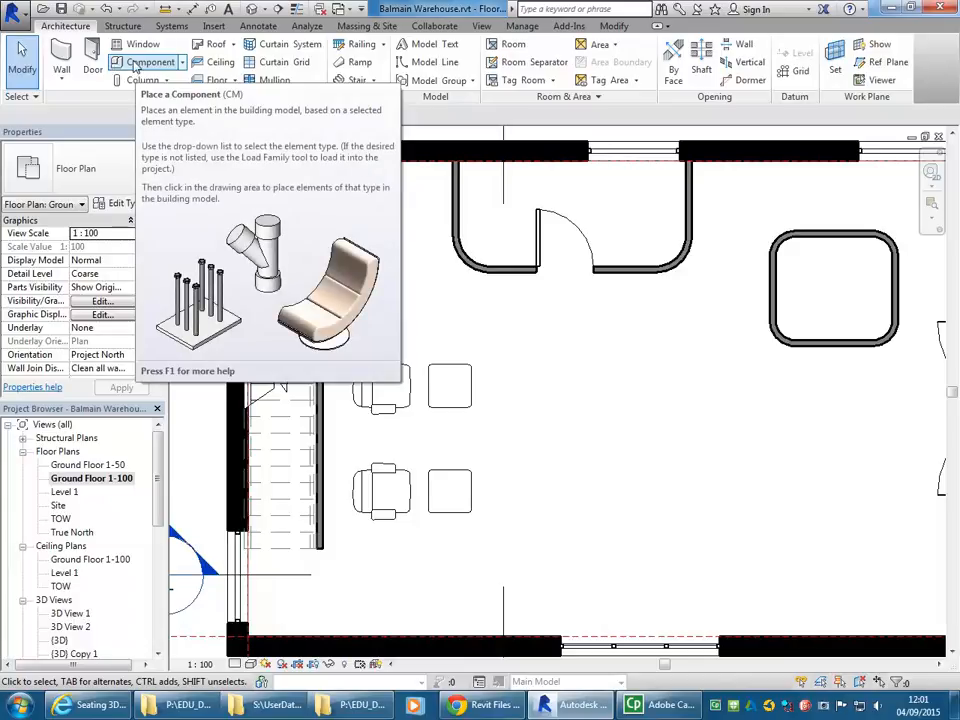
click(135, 66)
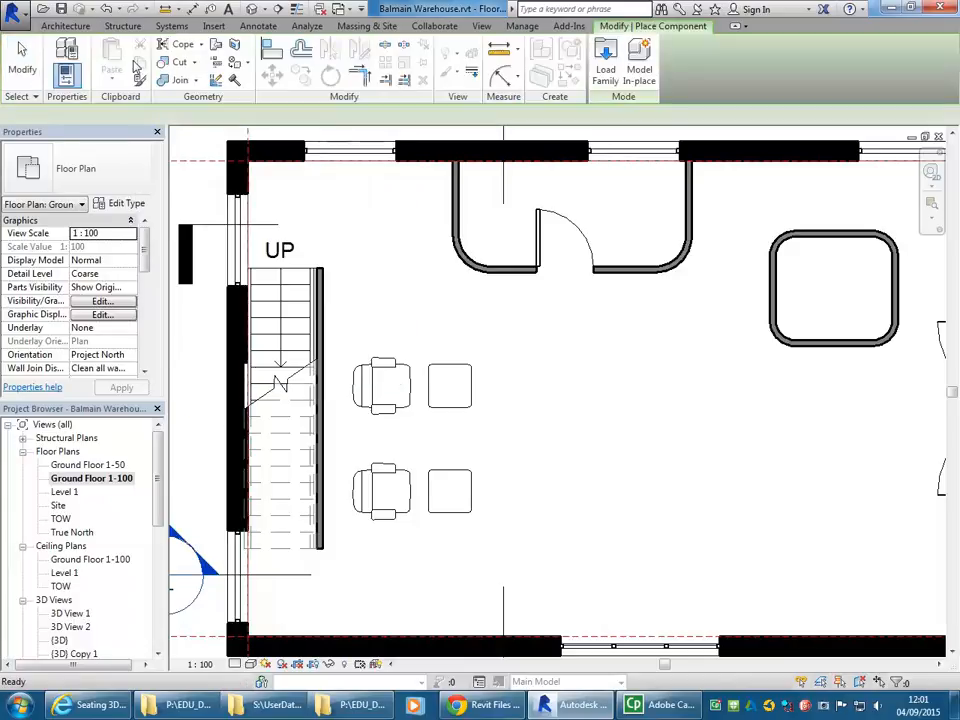
click(606, 72)
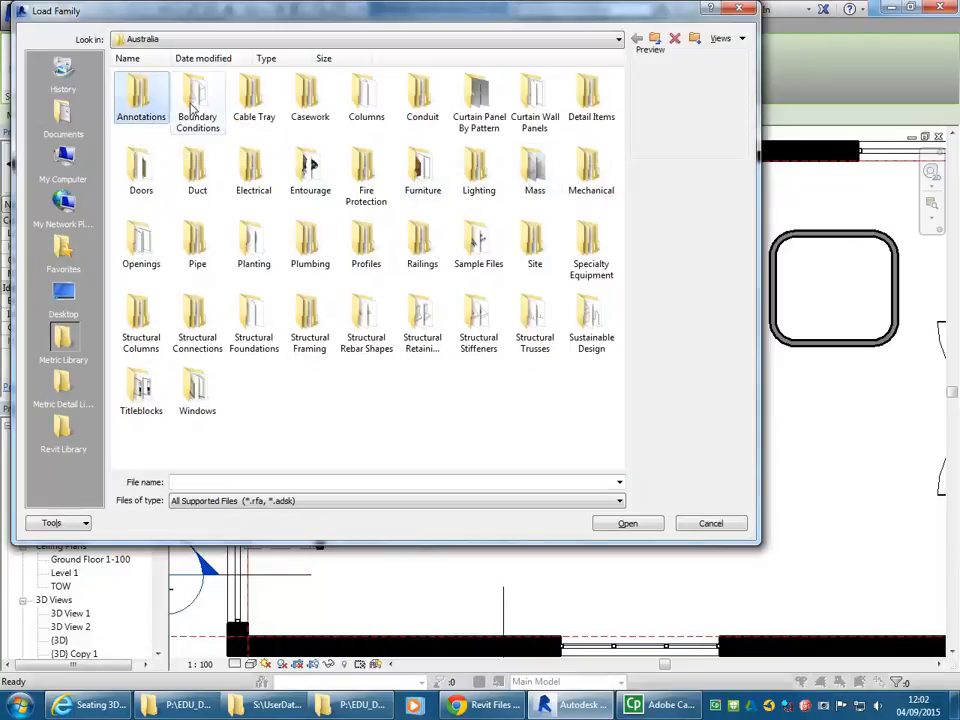
click(197, 108)
click(262, 100)
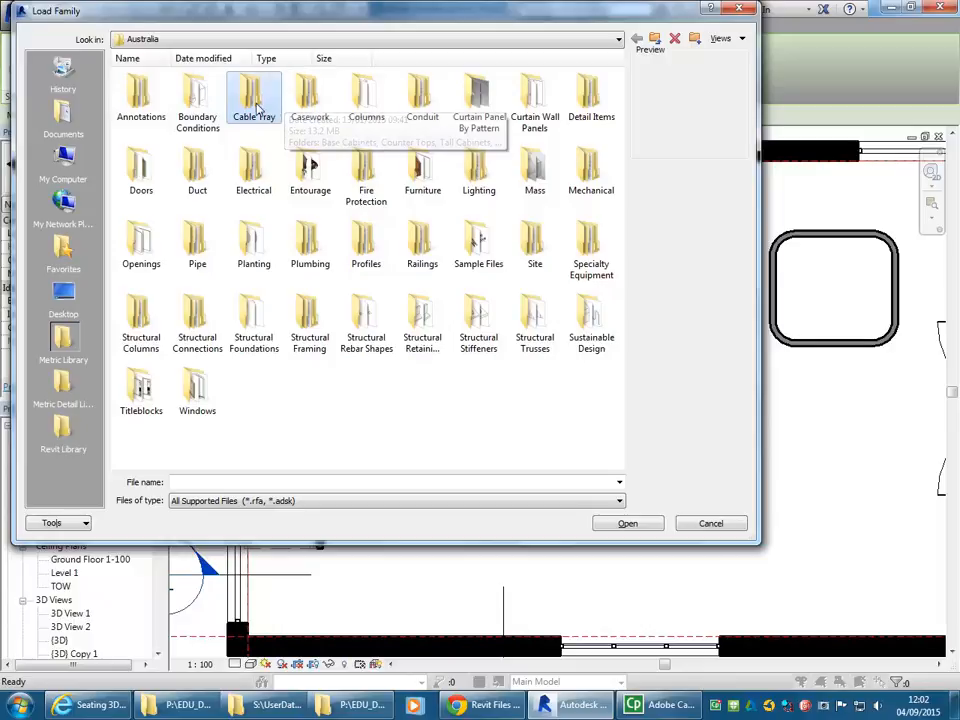
click(300, 100)
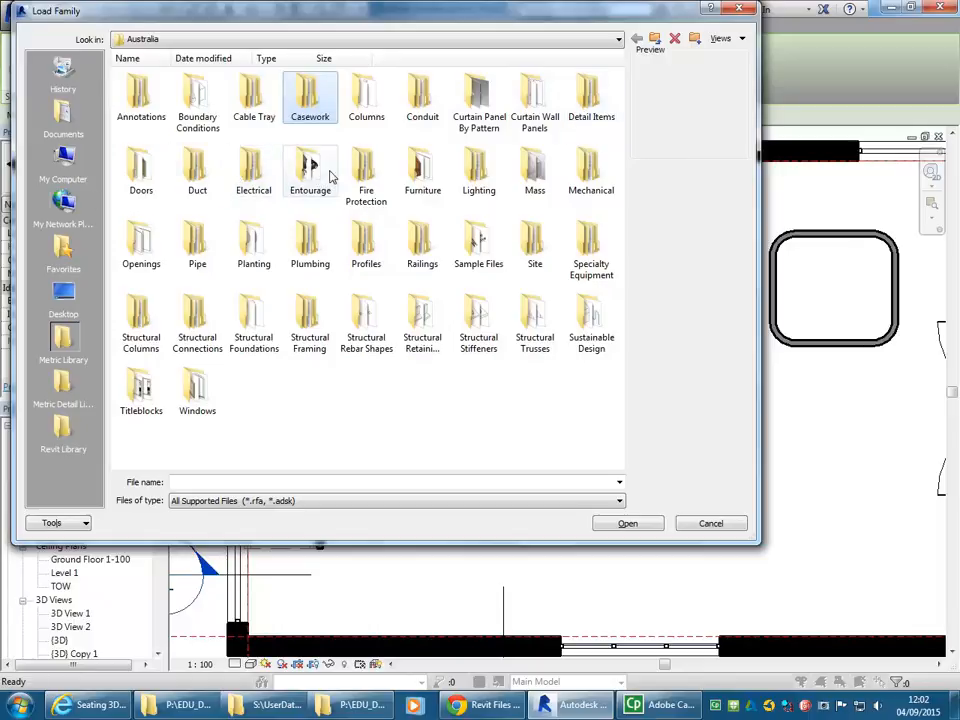
click(308, 170)
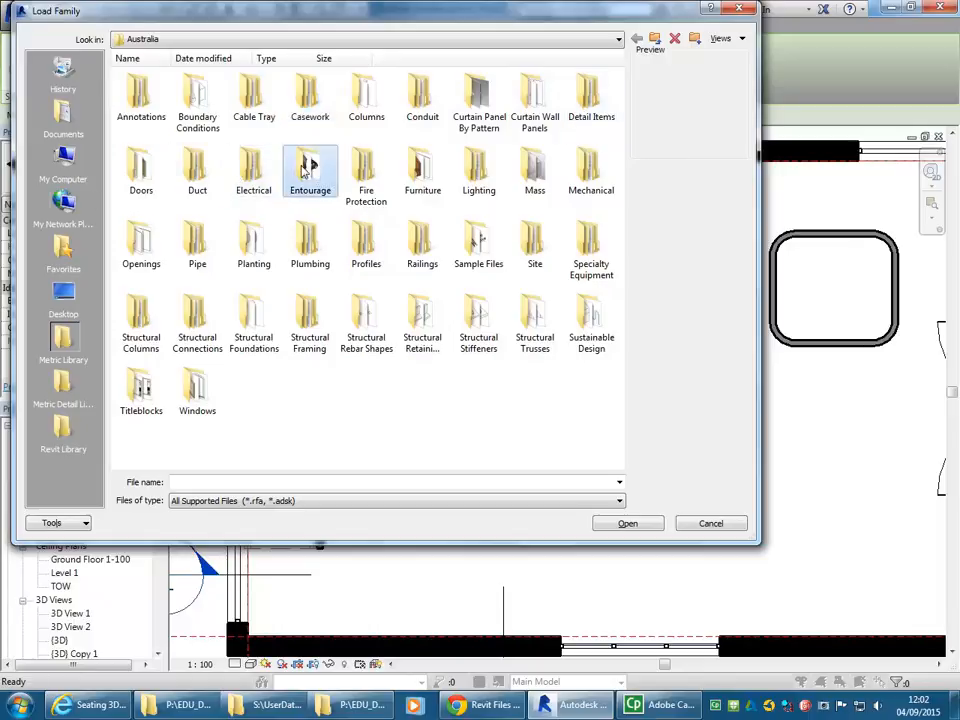
click(366, 172)
click(426, 174)
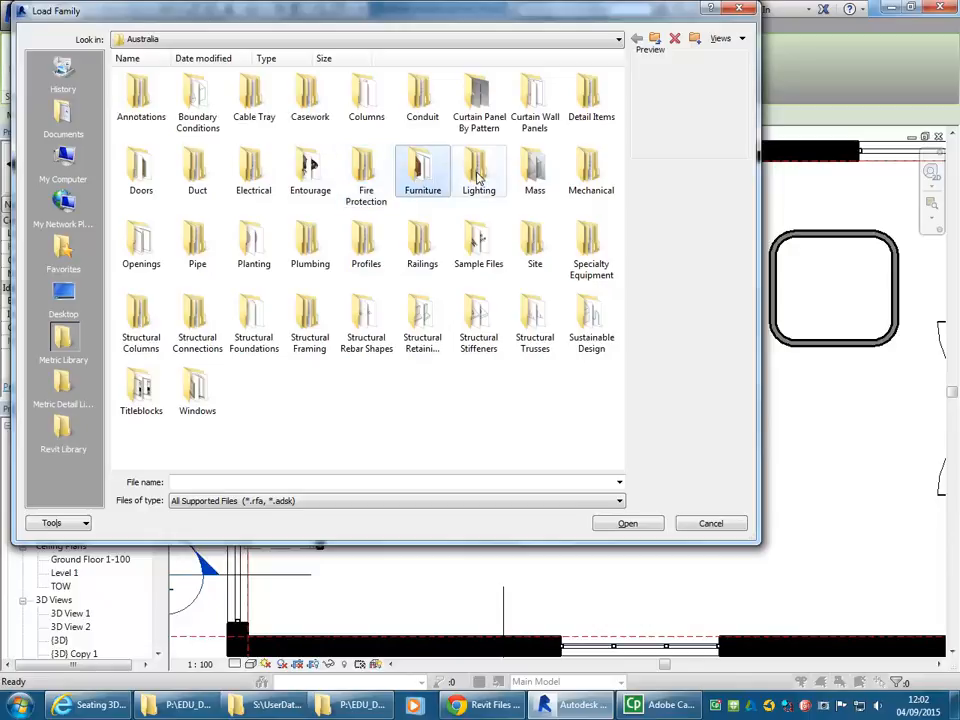
click(478, 172)
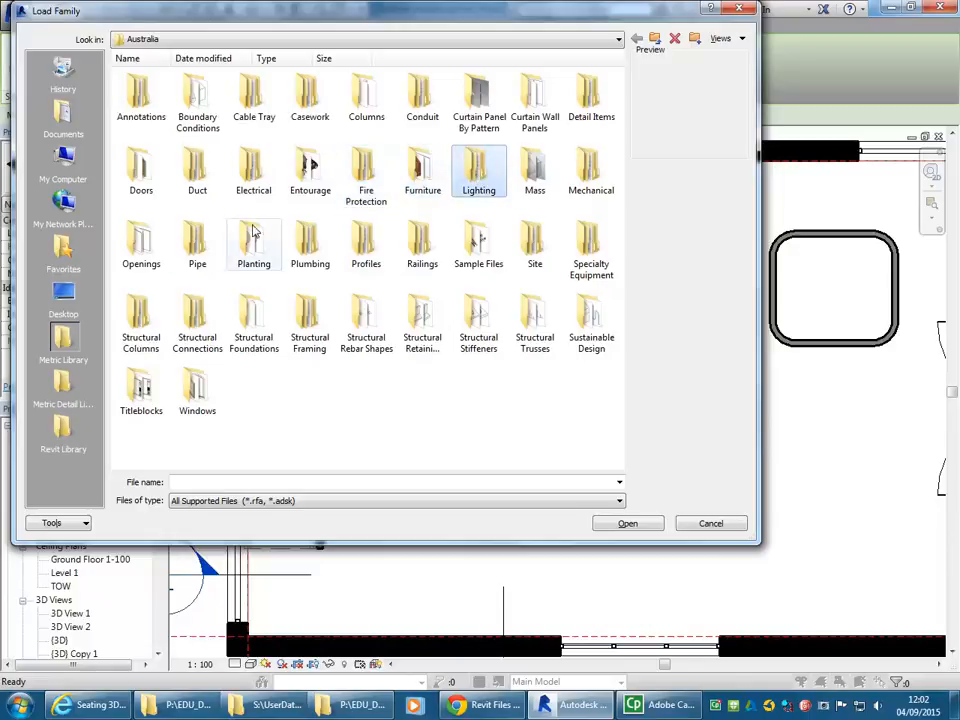
click(604, 178)
click(144, 250)
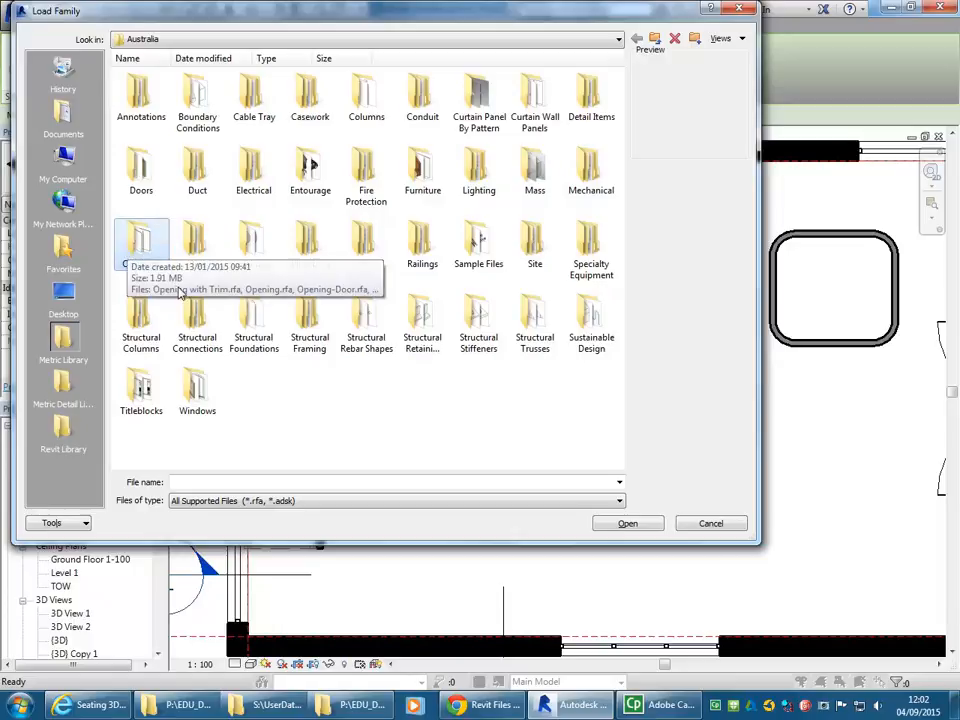
click(255, 248)
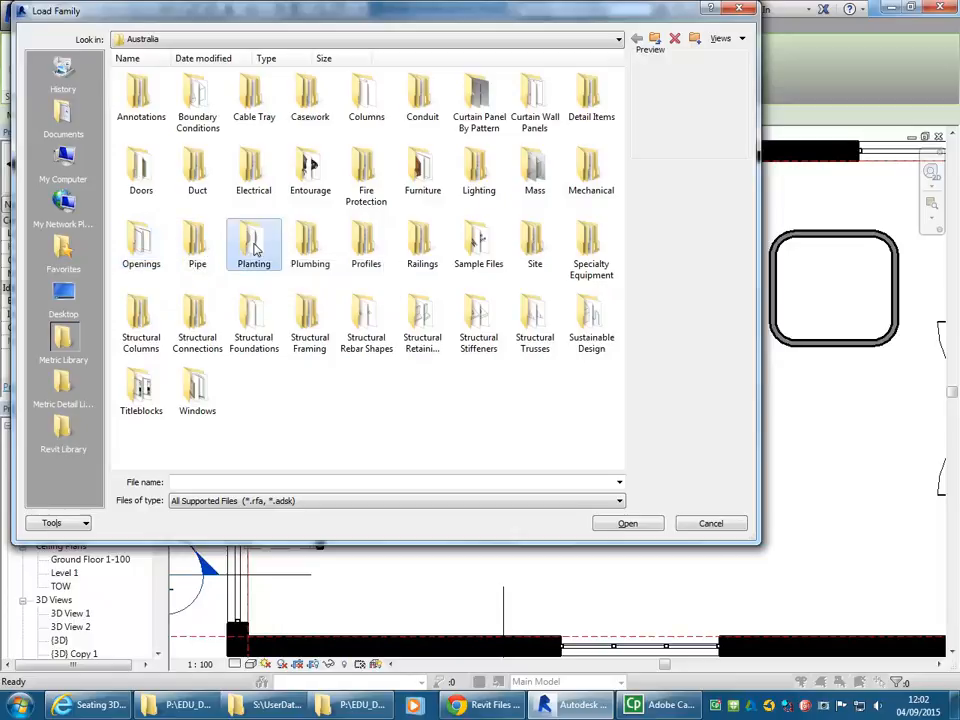
click(320, 246)
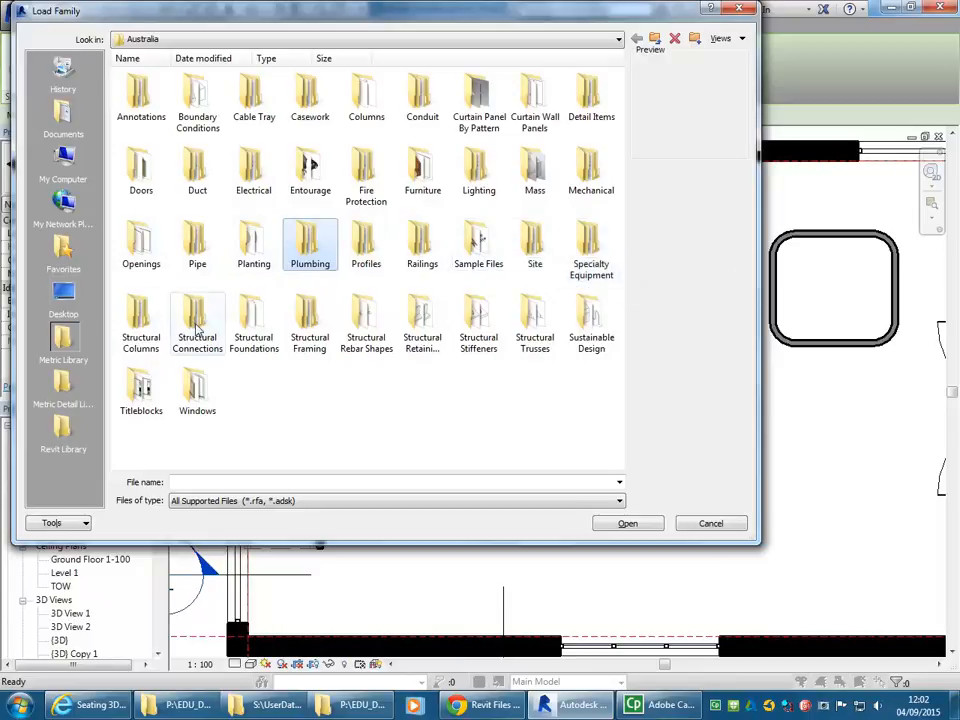
click(142, 336)
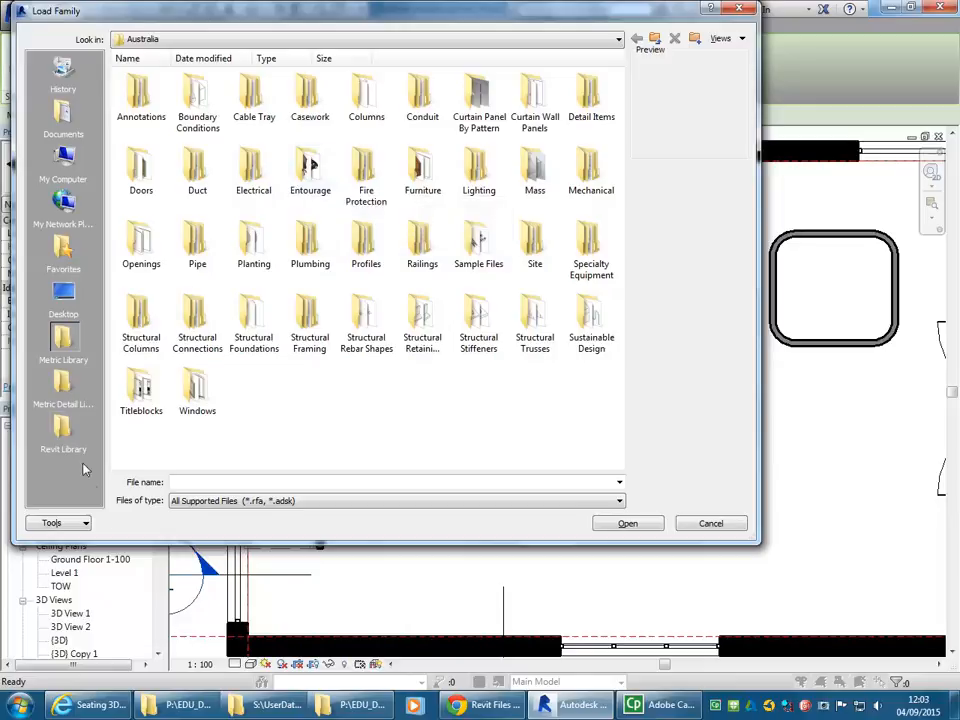
Step: Open the Revit Library location, check that folder's size and file count in its properties from EDU_DC_InteriorDesign, and reopen the folder
click(63, 432)
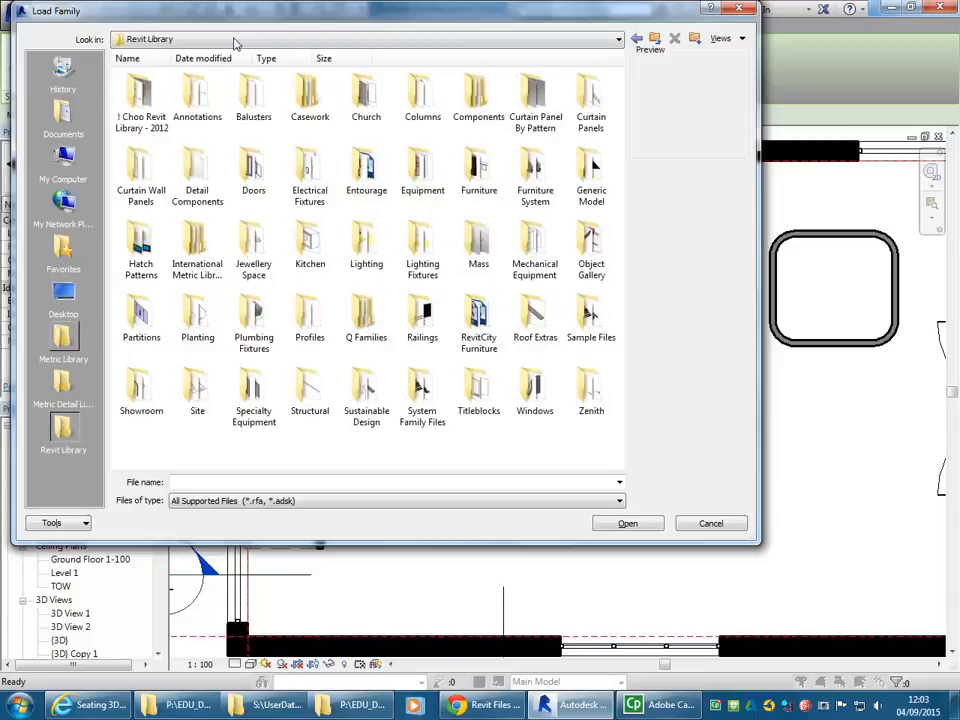
click(230, 40)
click(236, 98)
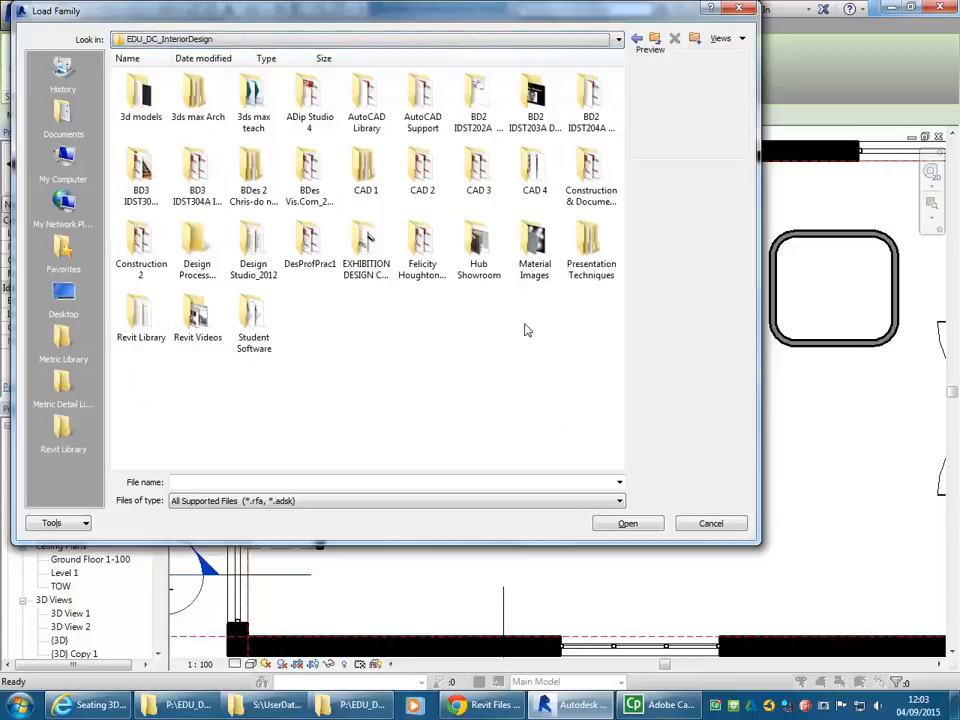
right_click(142, 327)
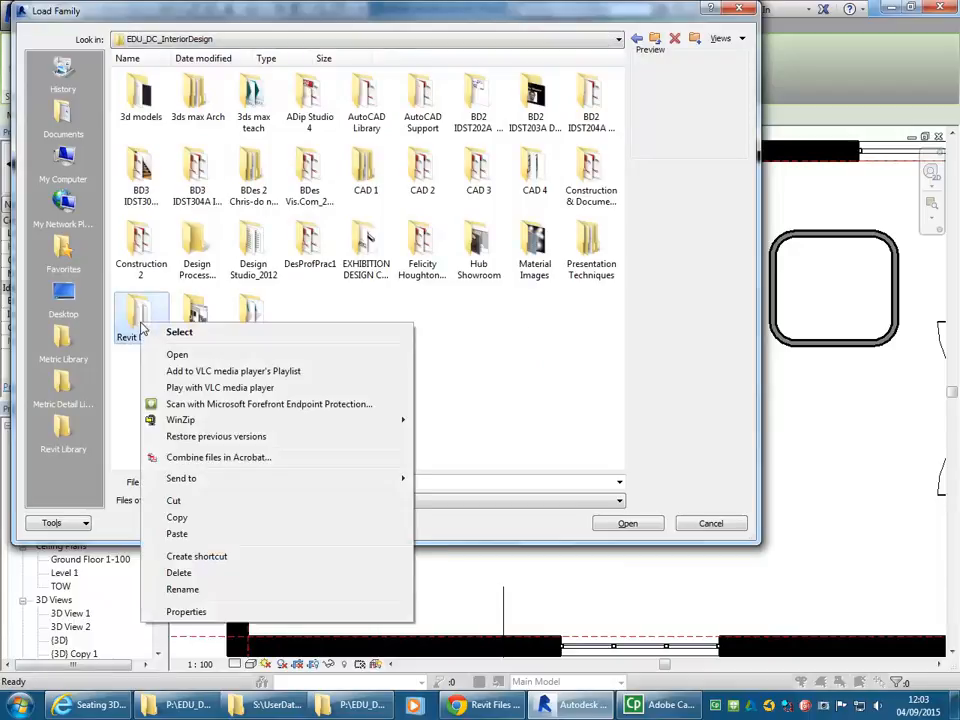
click(172, 613)
drag(300, 334, 344, 140)
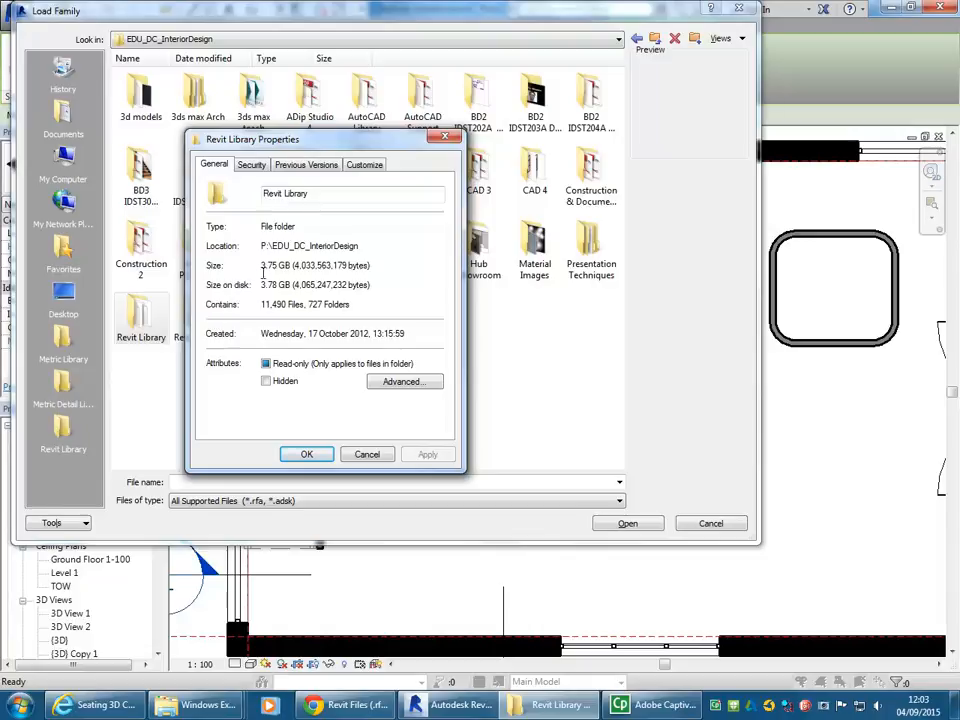
click(367, 454)
double_click(141, 318)
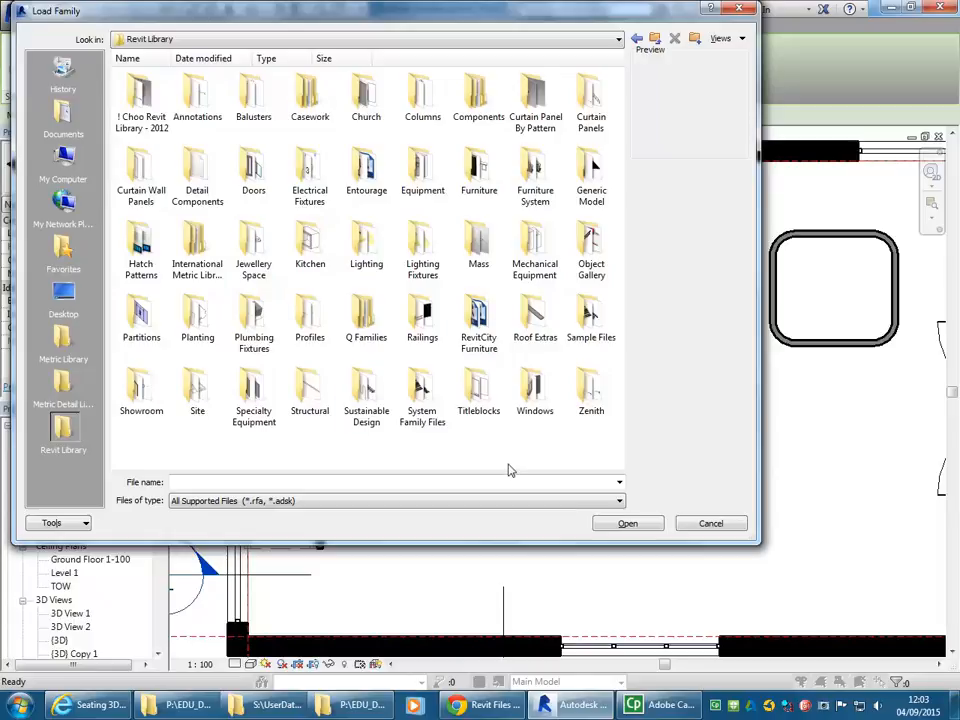
Step: Copy HermanMiller_Collection_Eames_LoungeChairandOttoman.rfa from the HMI_Eames_Lounge_Chair_rfa_3D download folder in Windows Explorer
click(257, 704)
right_click(348, 128)
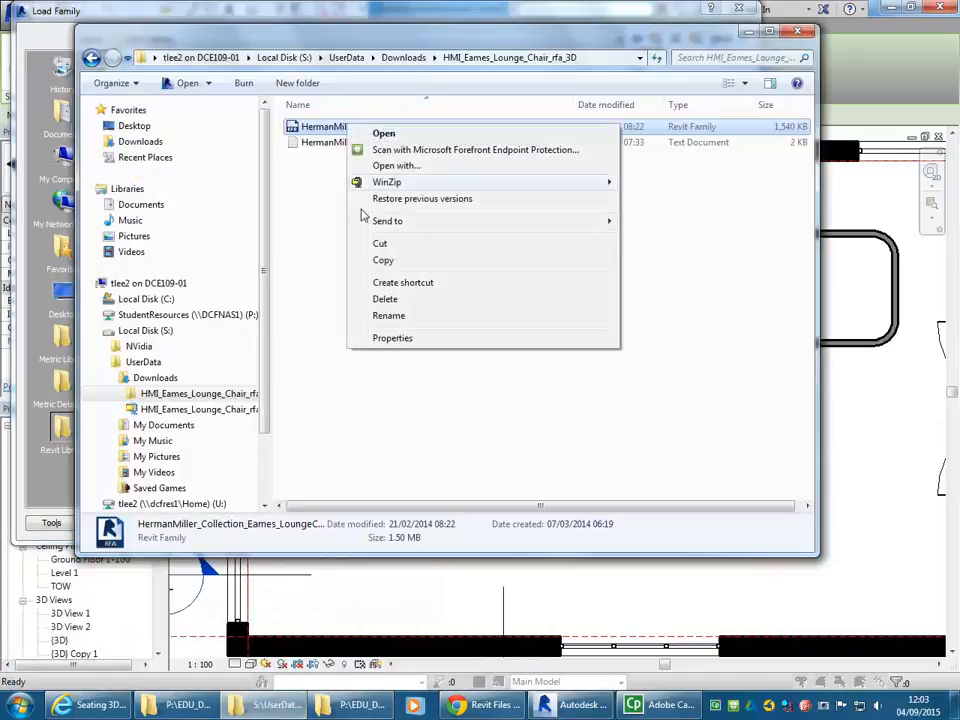
click(378, 199)
click(420, 364)
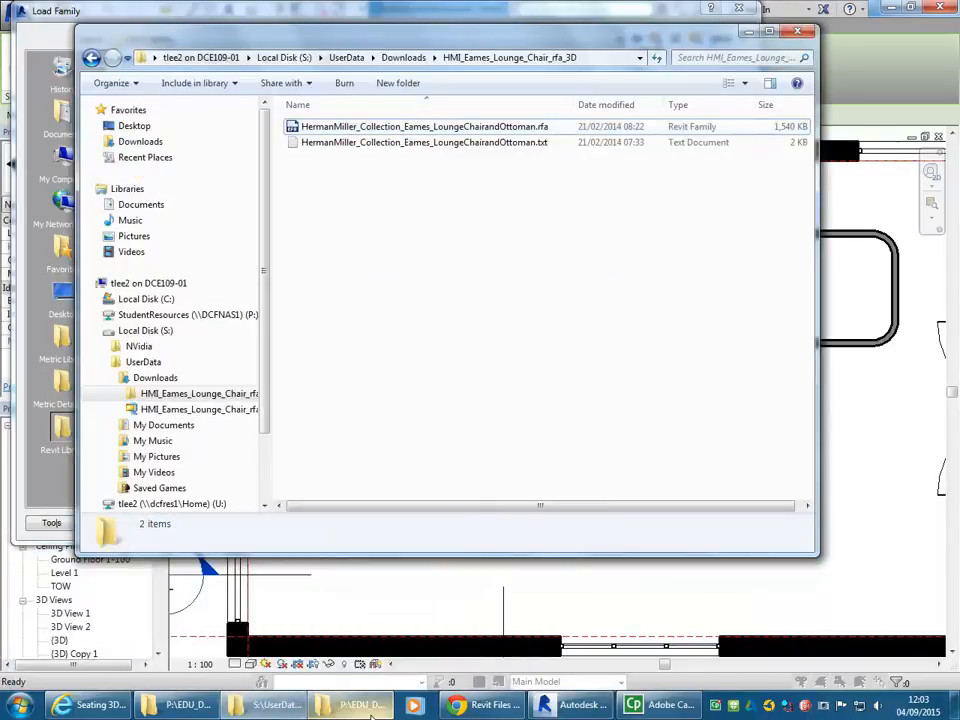
Step: Switch to the Explorer window showing the Revit Library and open its Furniture > Chairs folder
click(180, 704)
click(476, 78)
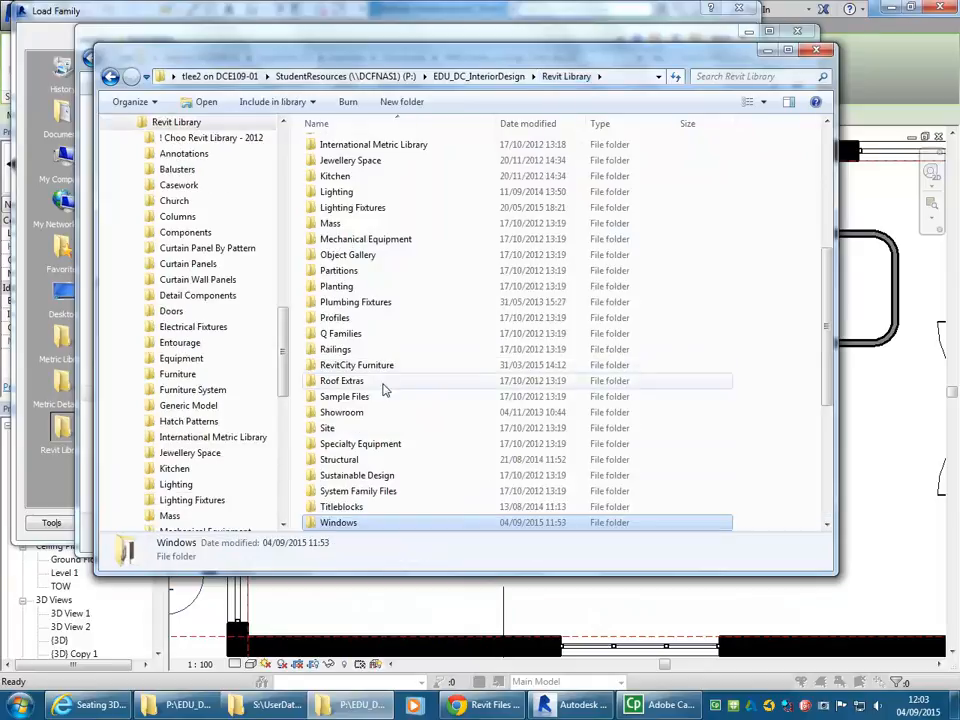
click(330, 428)
click(342, 222)
scroll(343, 222, up, 3)
double_click(343, 222)
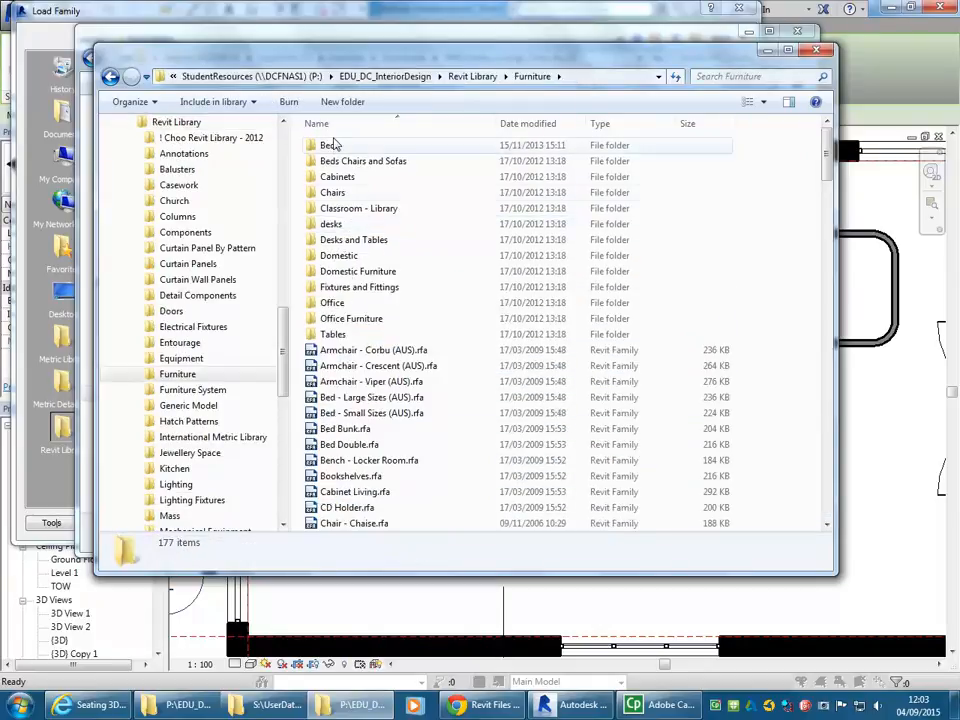
double_click(333, 193)
right_click(348, 518)
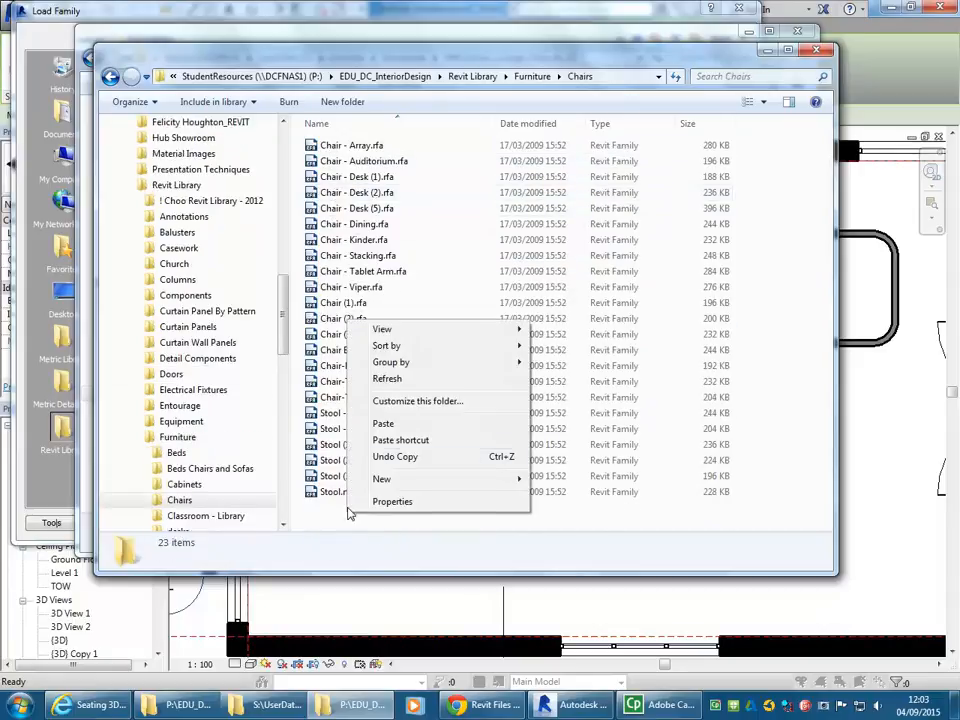
click(381, 435)
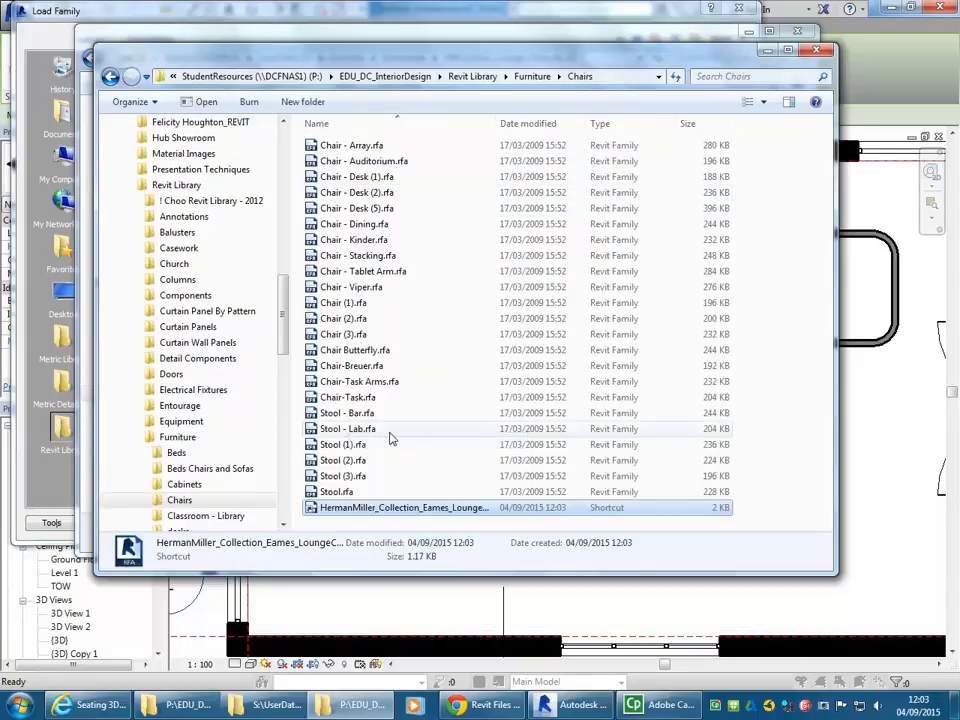
key(Delete)
key(Return)
Step: Paste the copied Herman Miller family file into the Chairs folder, close that window and return to Revit's Load Family dialog
right_click(366, 512)
click(392, 421)
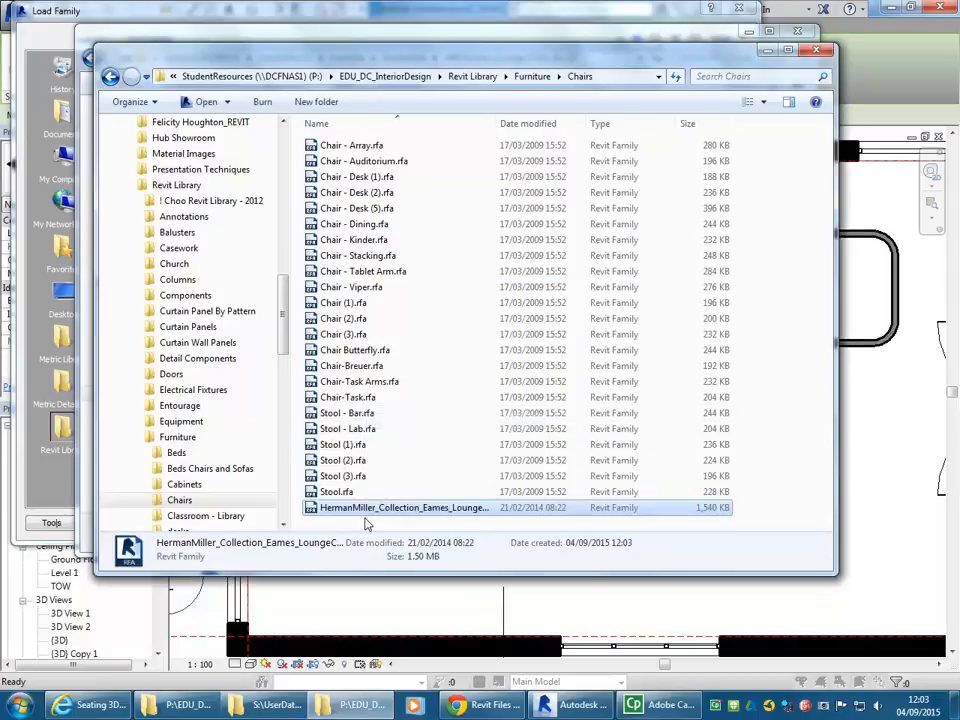
click(816, 50)
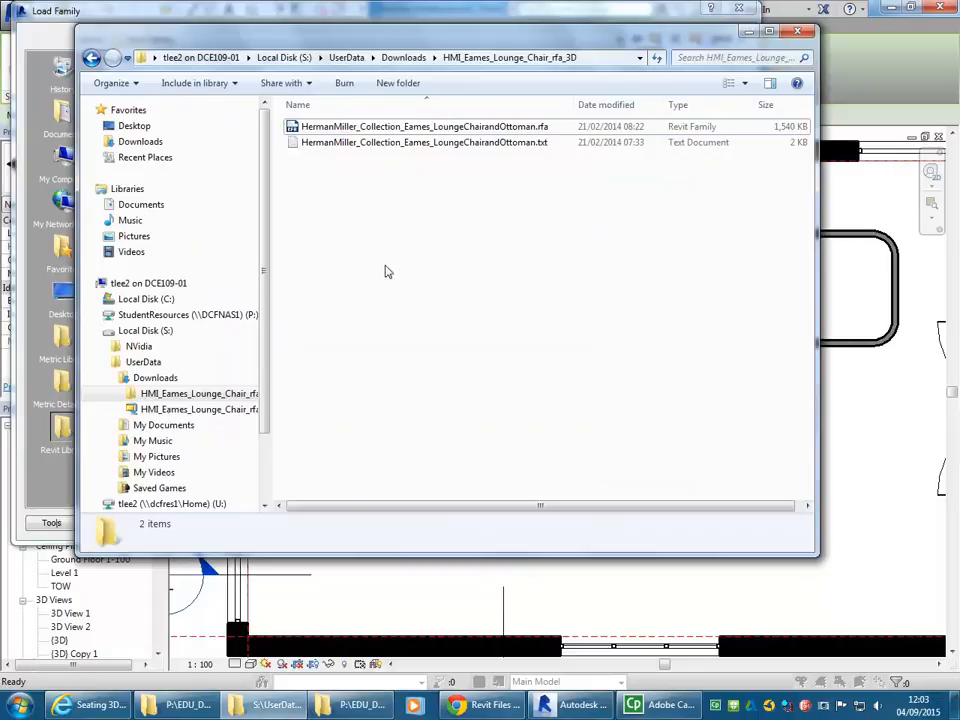
click(553, 18)
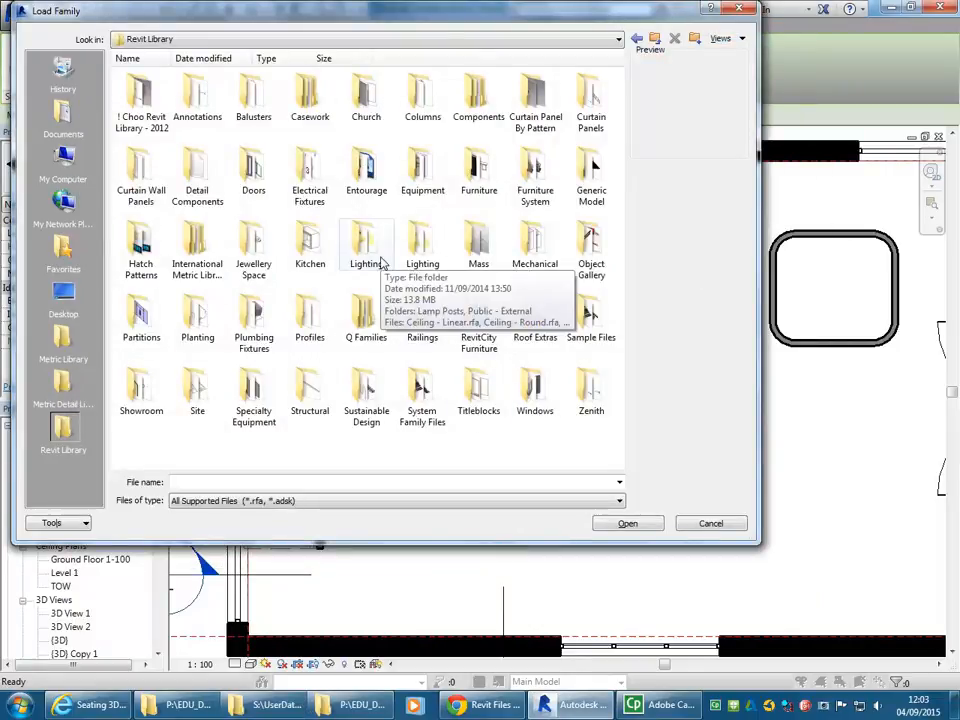
Step: Check for the Herman Miller family in the Furniture > Chairs library folder, then cancel loading and leave component placement
double_click(477, 166)
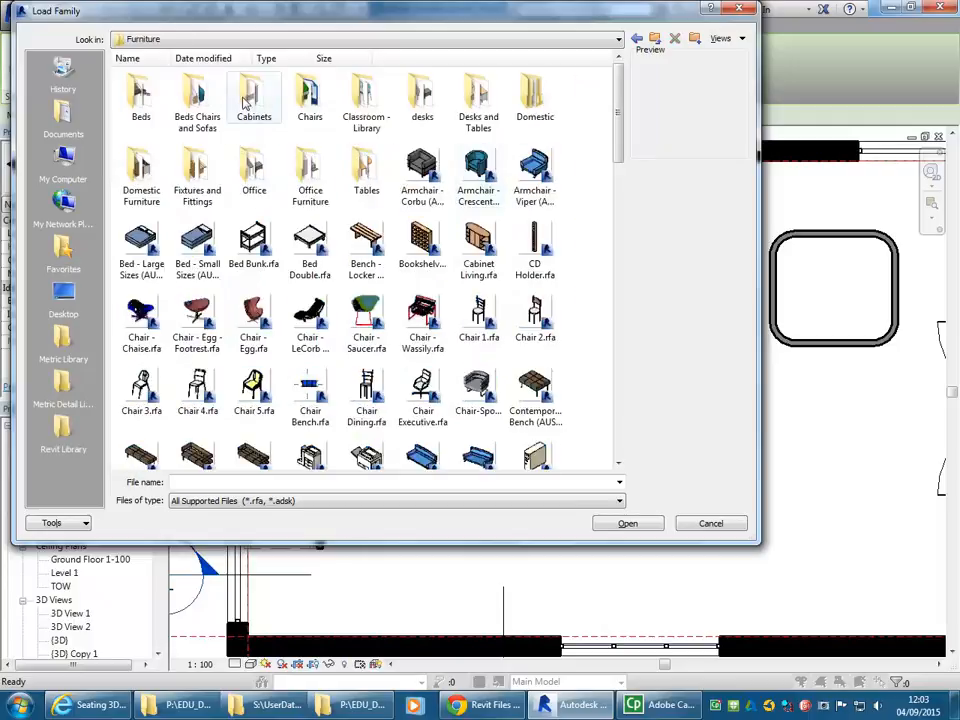
double_click(310, 98)
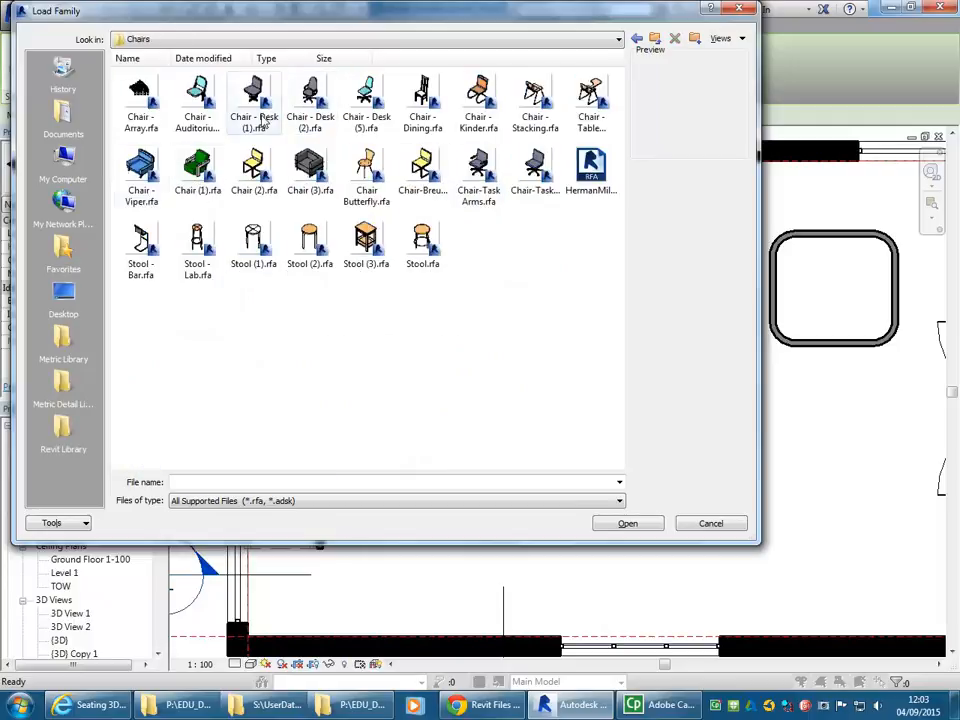
click(588, 172)
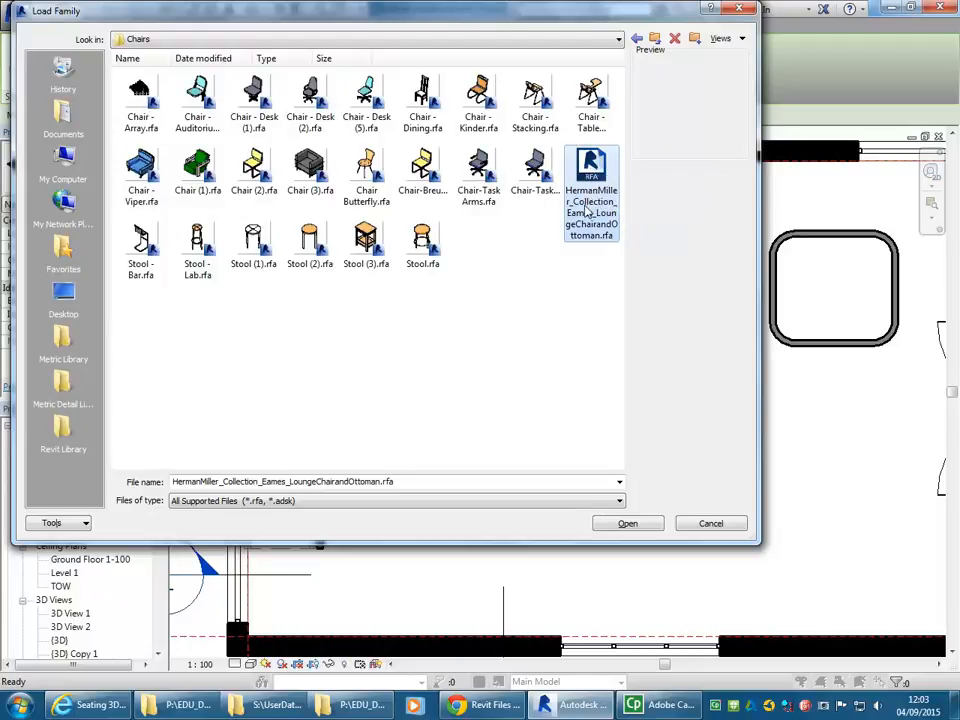
click(705, 525)
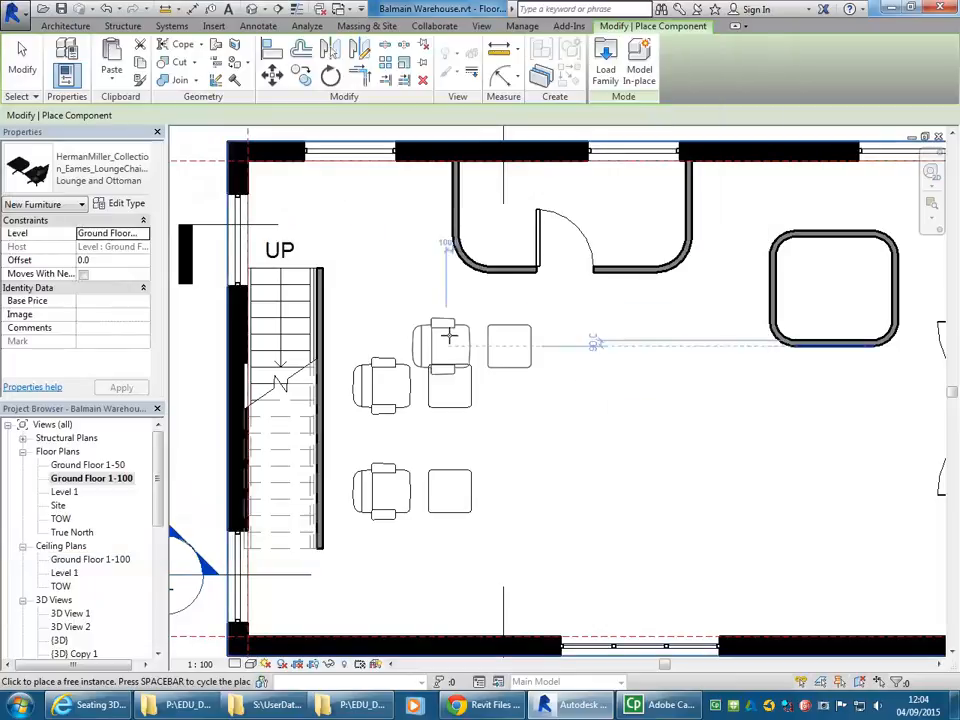
key(Escape)
key(Escape)
Step: Create a perspective camera view from inside the ground floor's southeast corner, aimed past the lounge chairs and stairs beyond the west wall
scroll(455, 330, down, 2)
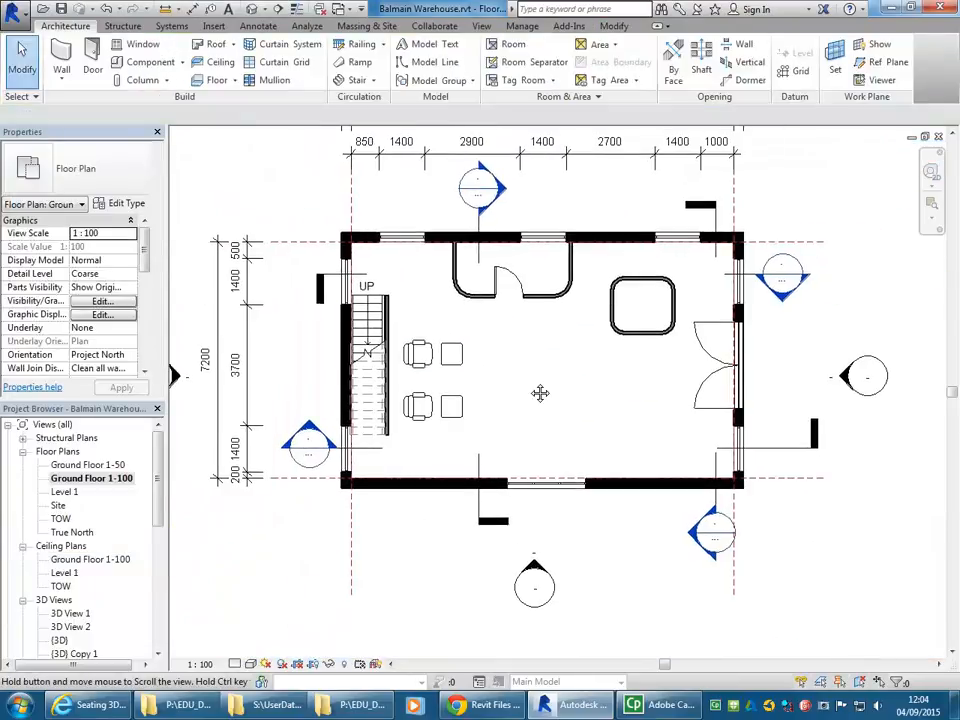
click(263, 9)
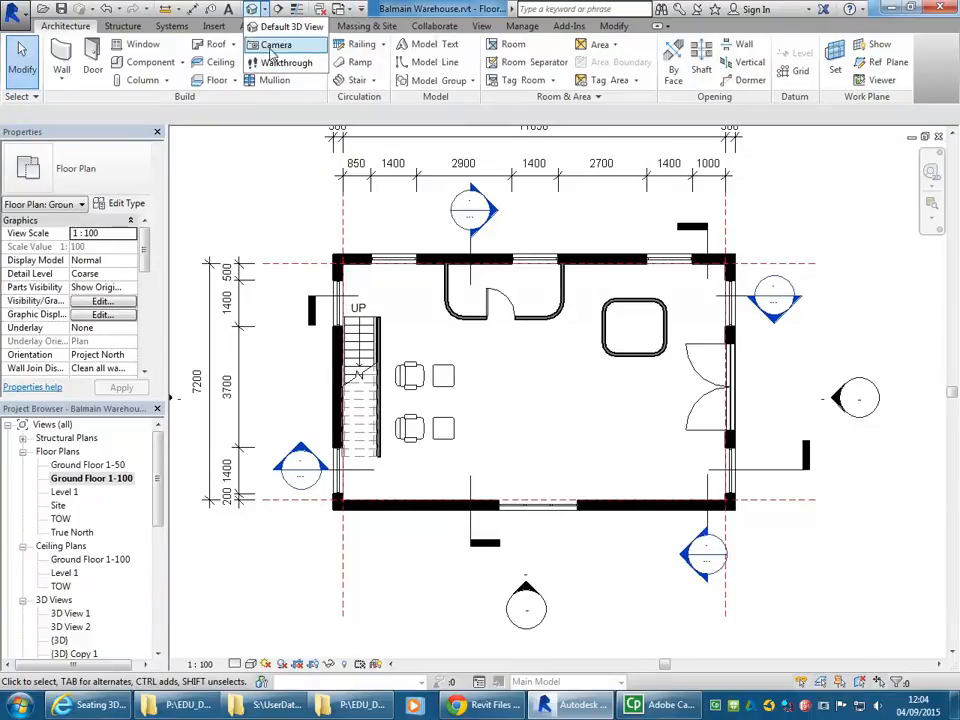
click(276, 44)
click(701, 474)
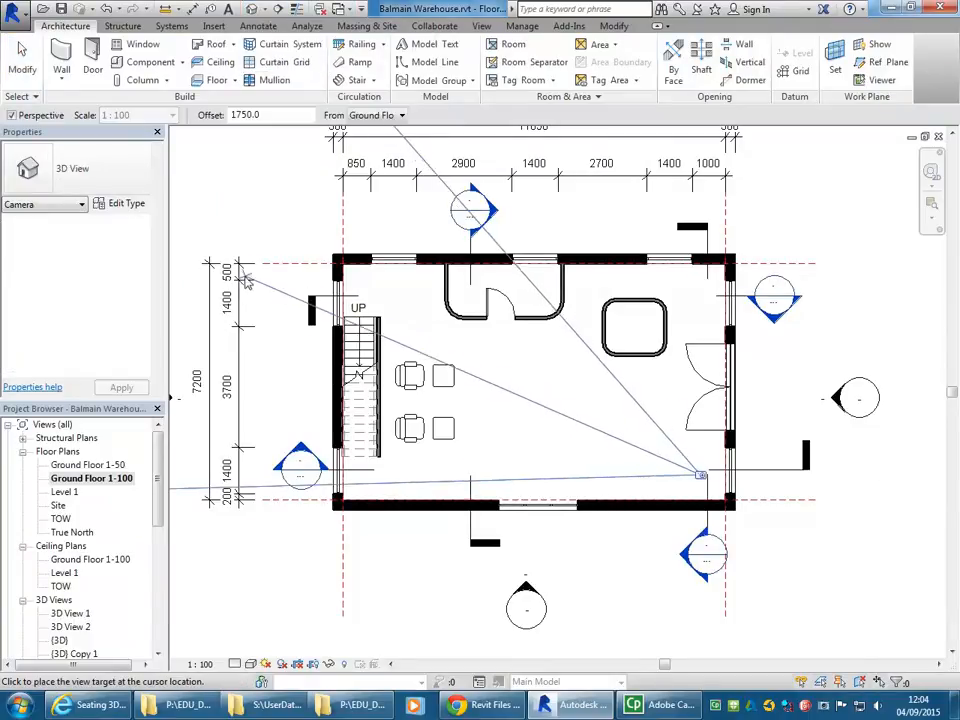
click(199, 412)
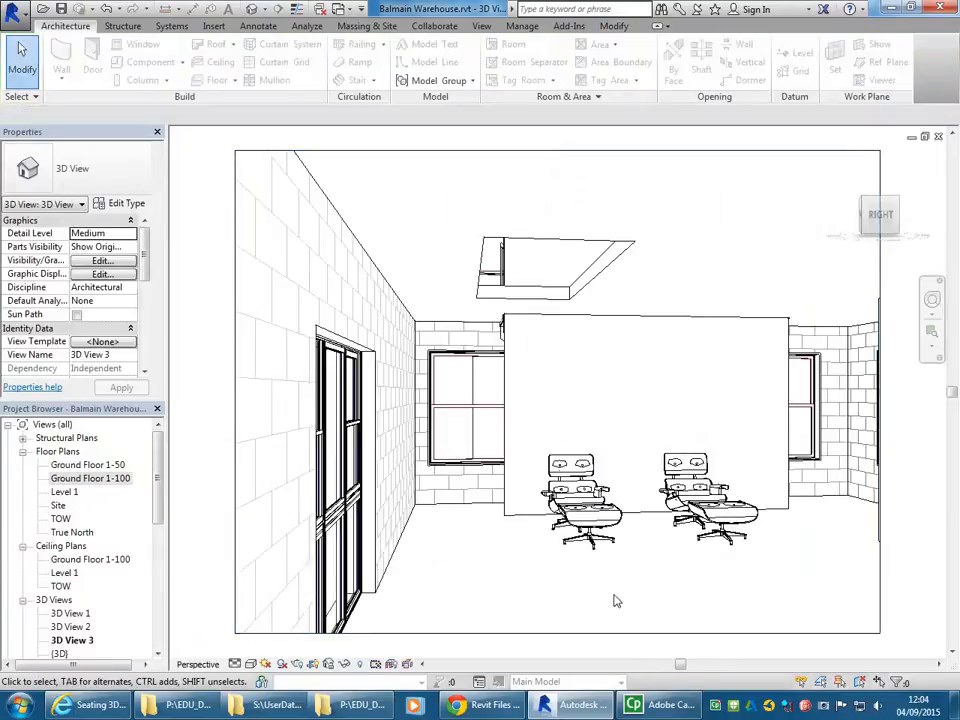
Step: Set the visual style of the interior perspective view 3D View 3 to Shaded
key(s)
key(d)
mouse_move(600, 595)
middle_down()
mouse_move(578, 590)
mouse_move(573, 601)
middle_up()
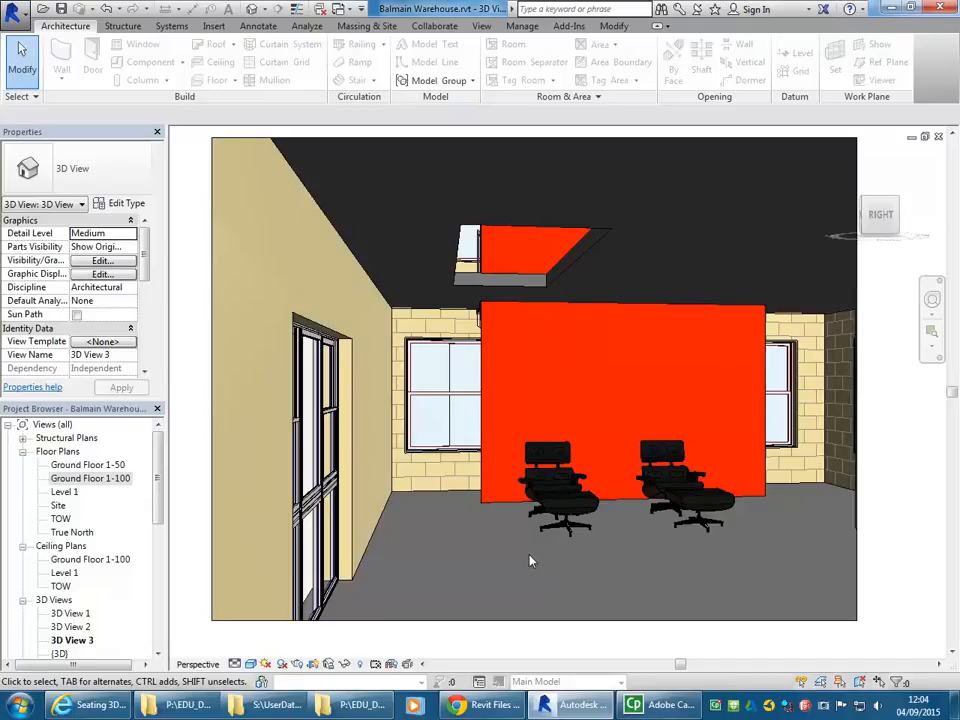
Step: Select the ground-floor double-hung window beside the red wall, locate it in the {3D} view, and open its family for editing
click(449, 453)
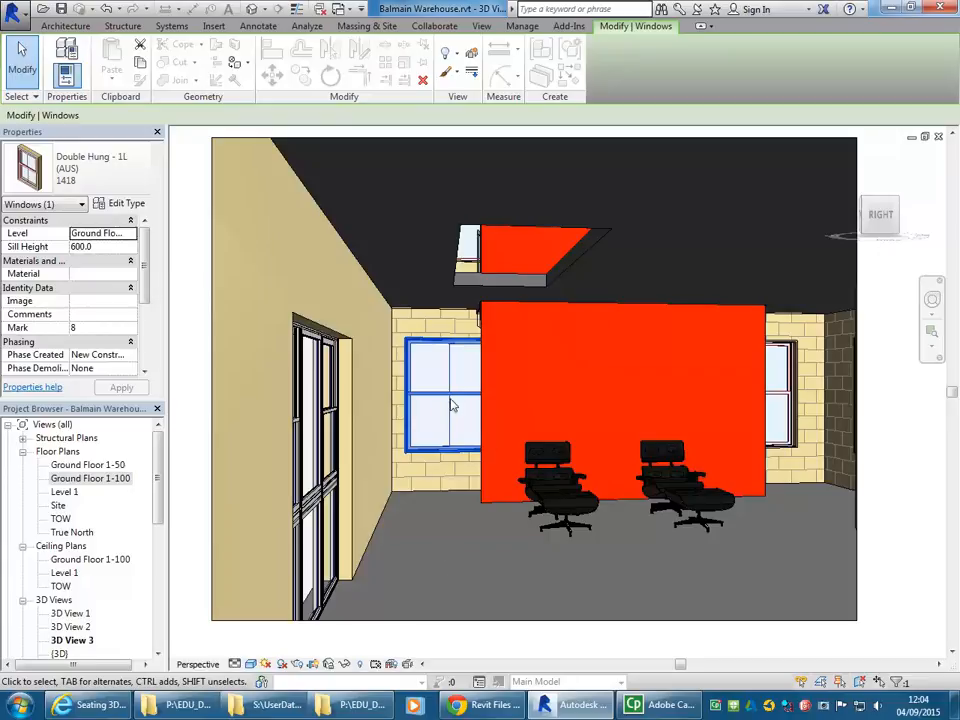
drag(158, 468, 157, 514)
double_click(66, 533)
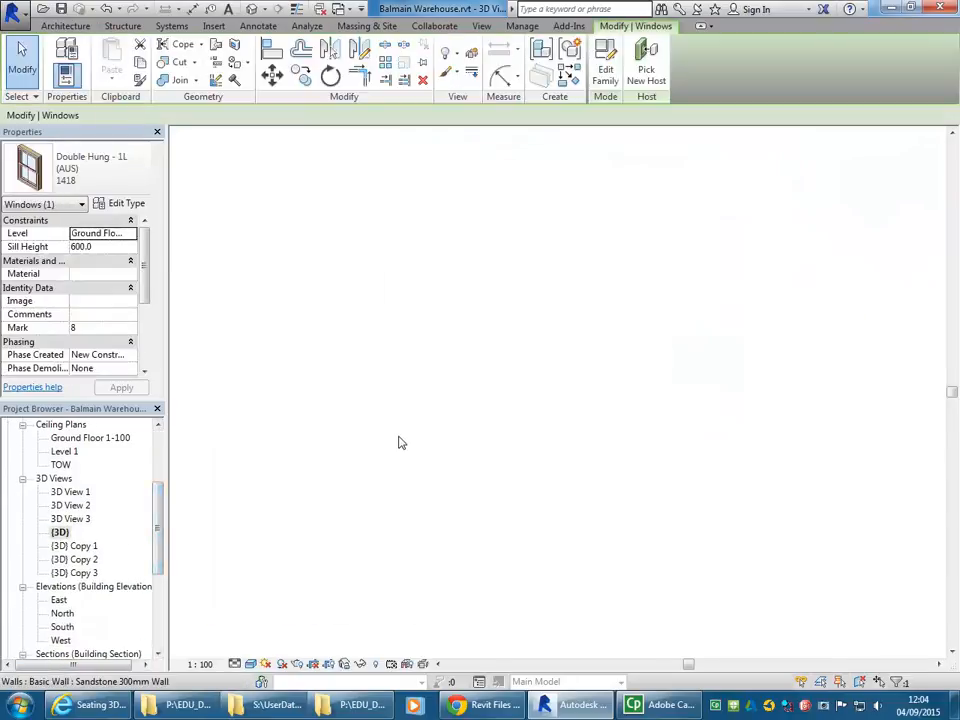
shift+middle_drag(504, 457, 737, 467)
scroll(332, 326, up, 4)
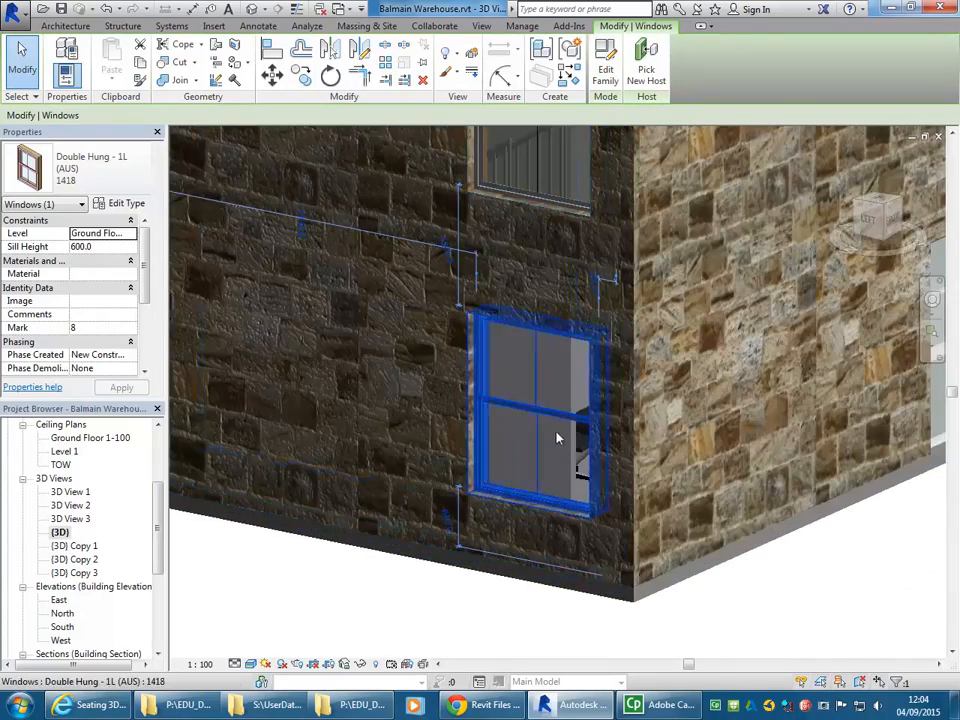
middle_drag(579, 418, 465, 450)
scroll(450, 425, up, 3)
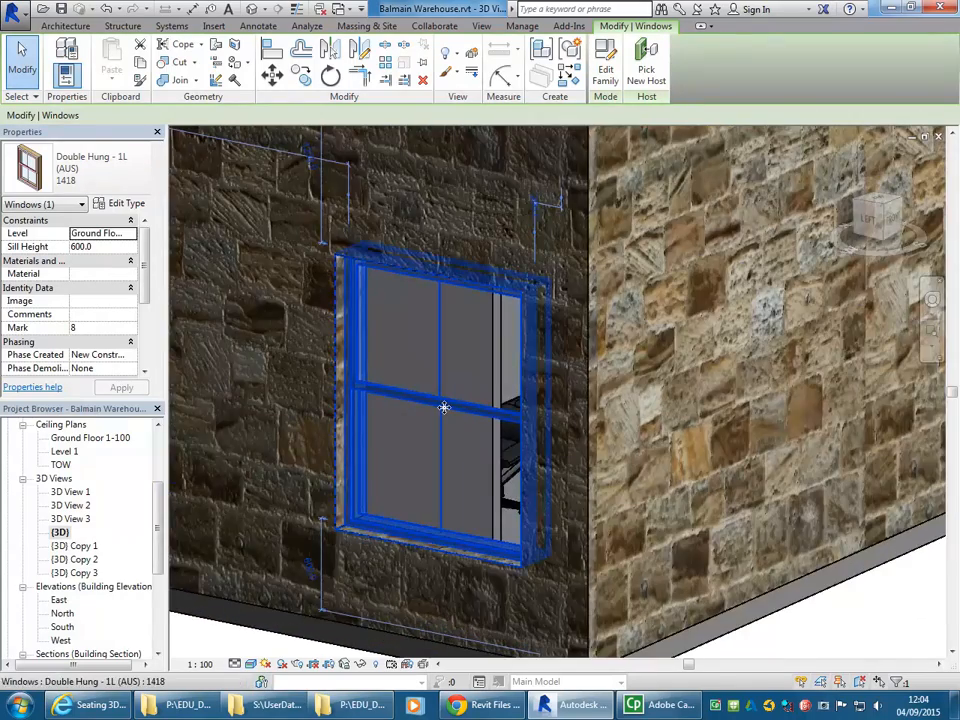
click(605, 62)
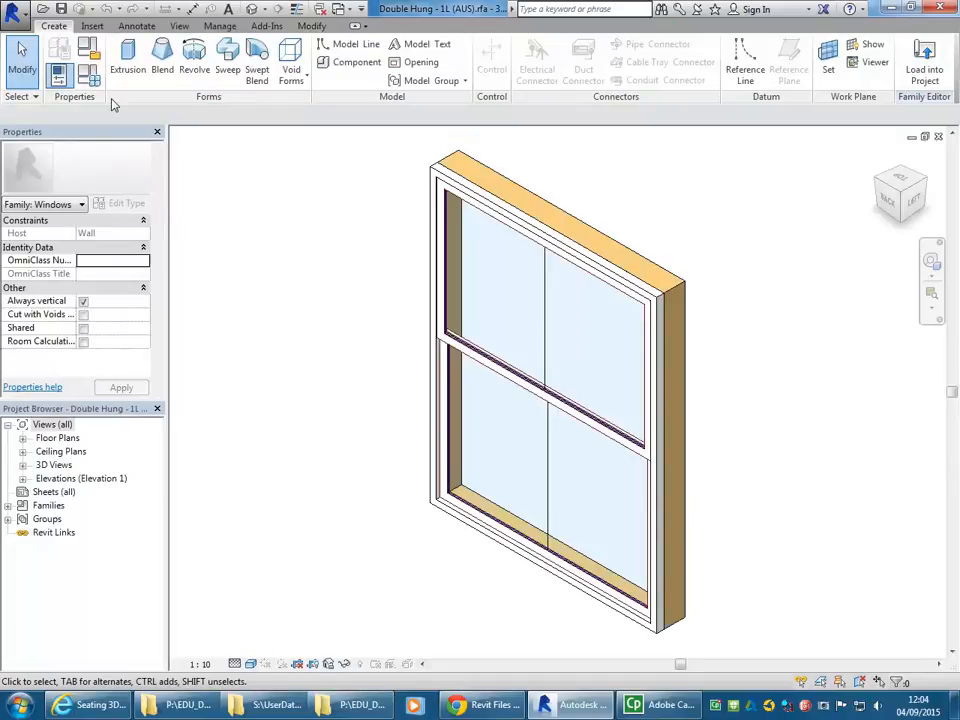
Step: Delete the timber Reveal sweep around the window frame in the Double Hung - 1L (AUS) family
shift+middle_drag(531, 534, 399, 528)
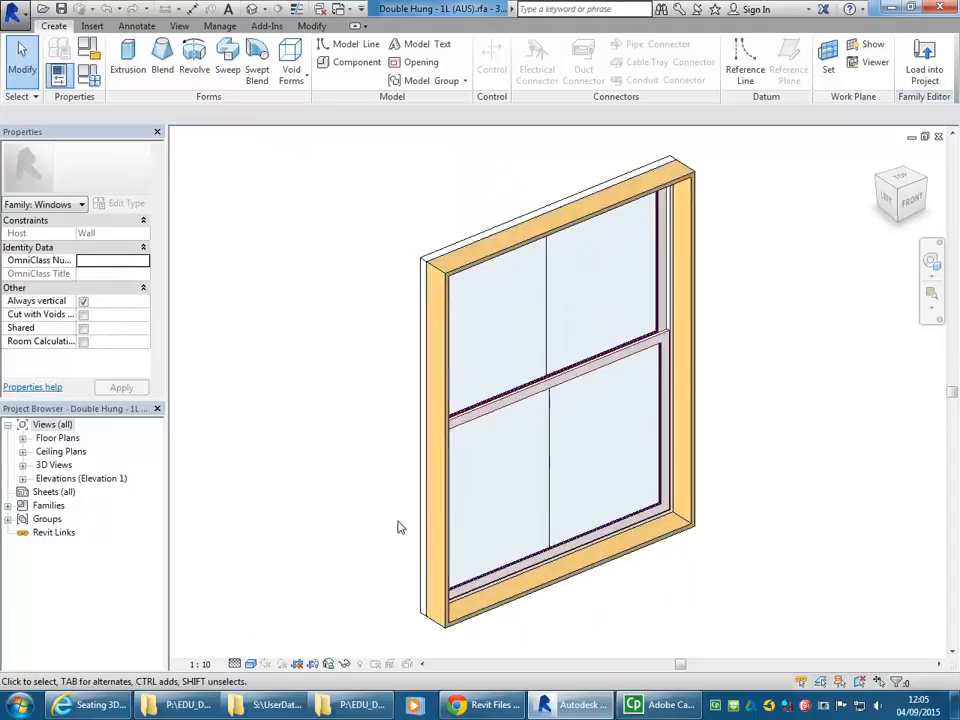
click(534, 596)
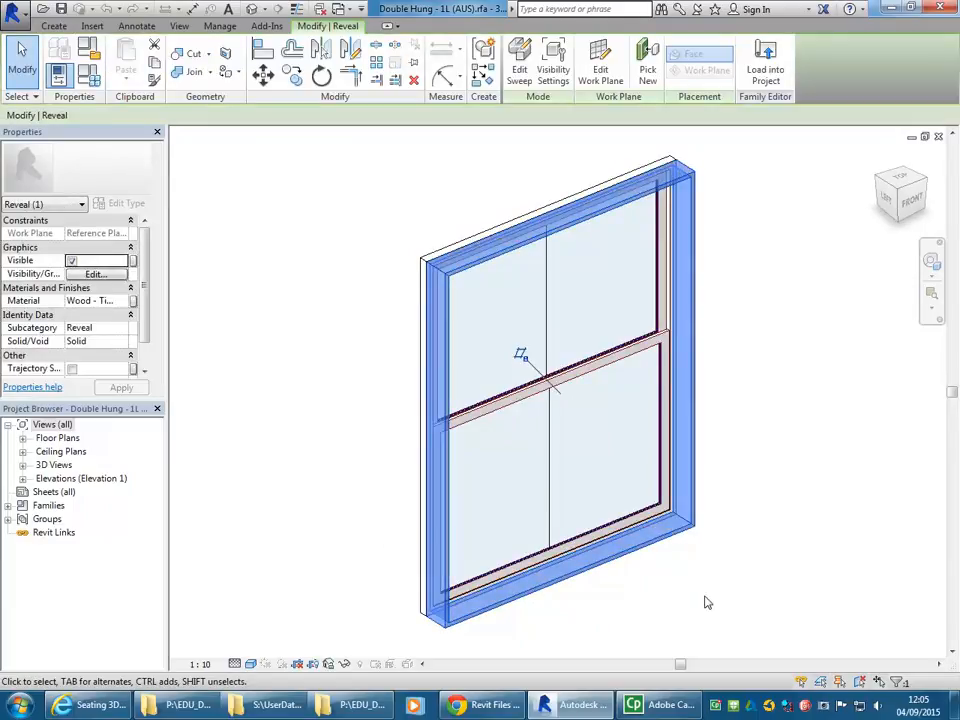
click(705, 602)
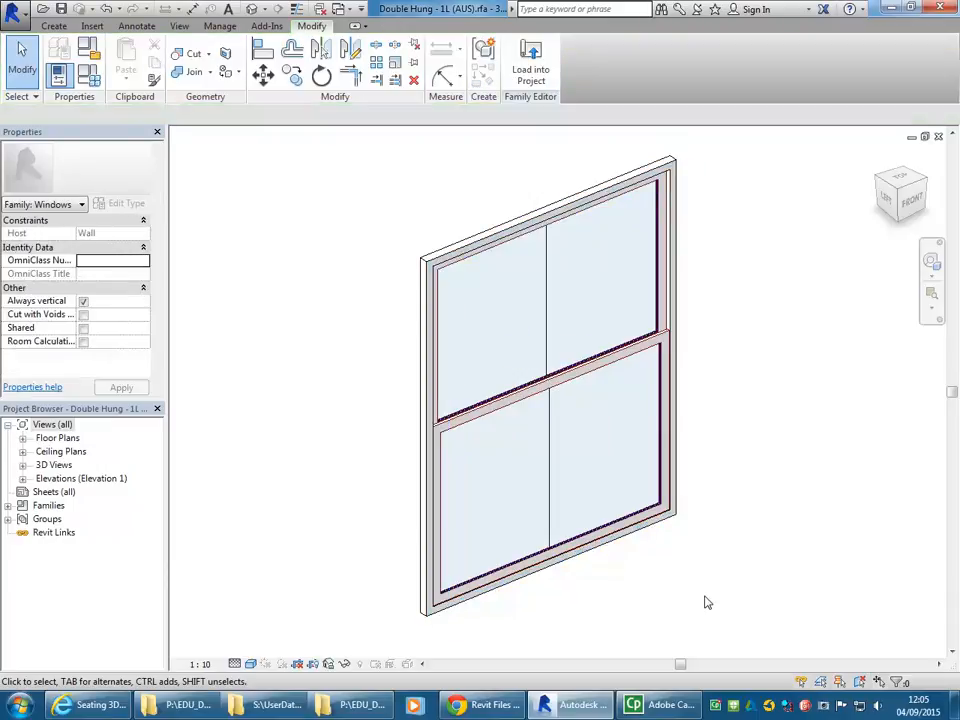
Step: Load the edited double-hung window family into Balmain Warehouse.rvt, overwriting the existing version
click(530, 62)
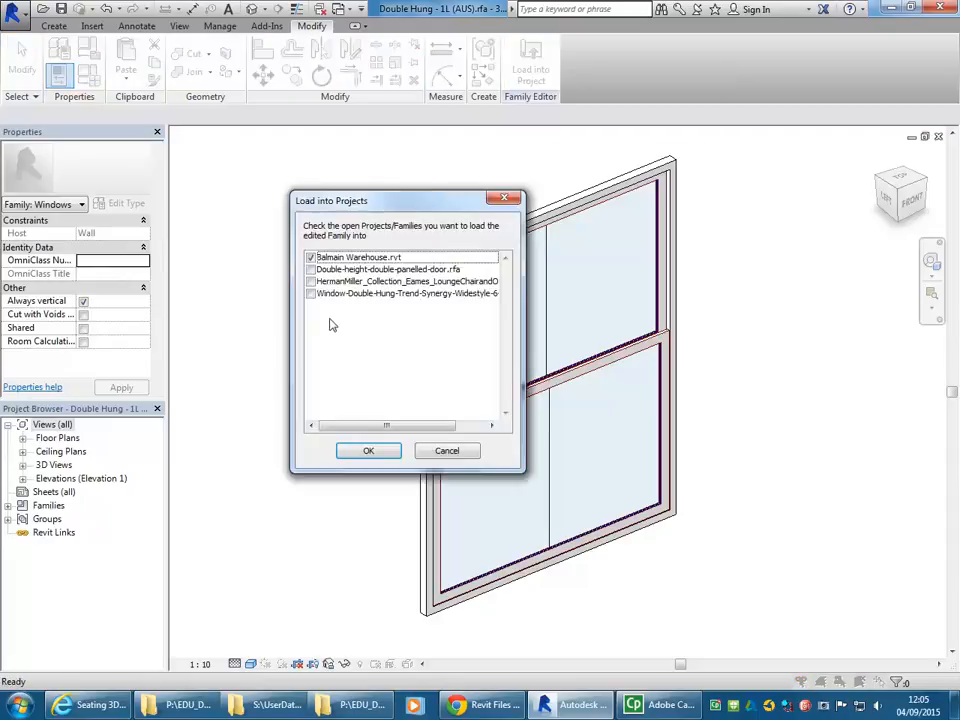
click(367, 450)
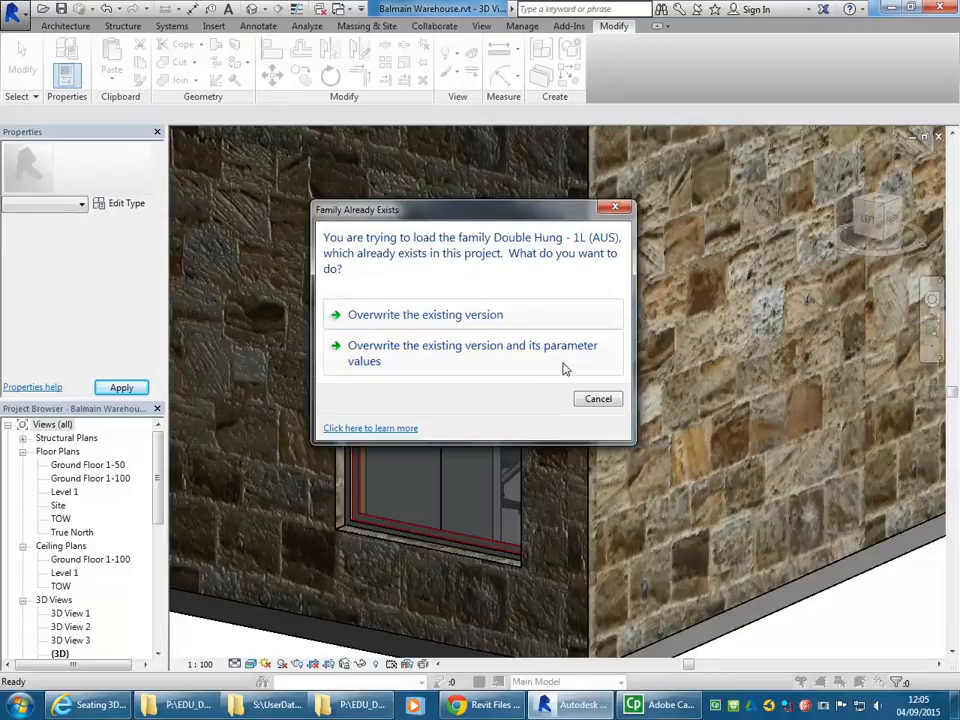
click(449, 317)
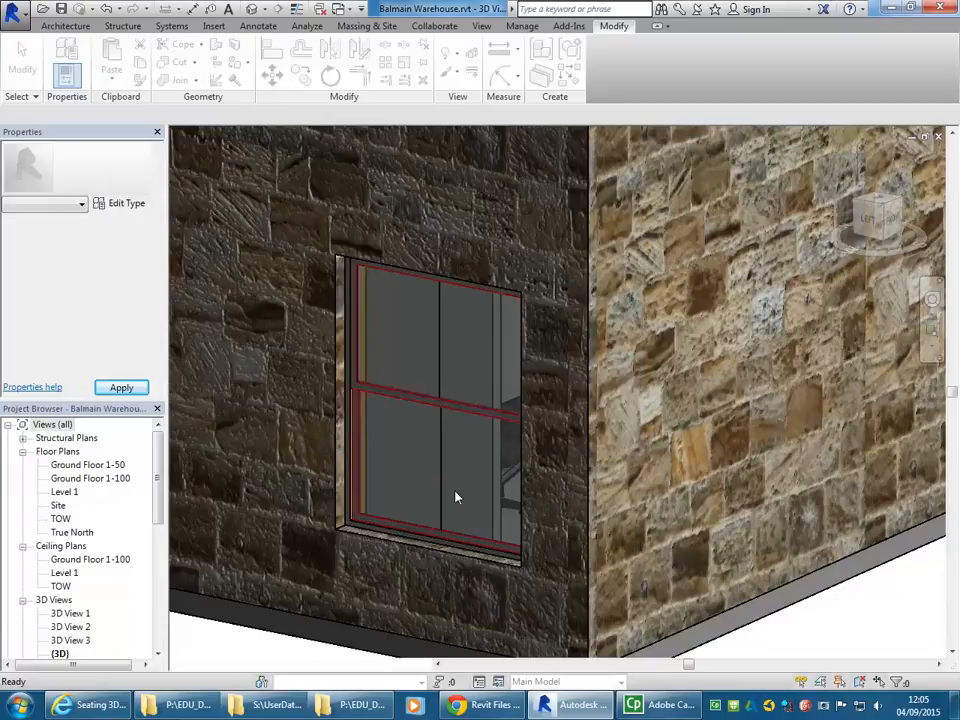
Step: Examine the reloaded double-hung windows on both floors from outside the building for their reveals
scroll(375, 540, up, 3)
shift+middle_drag(405, 519, 403, 456)
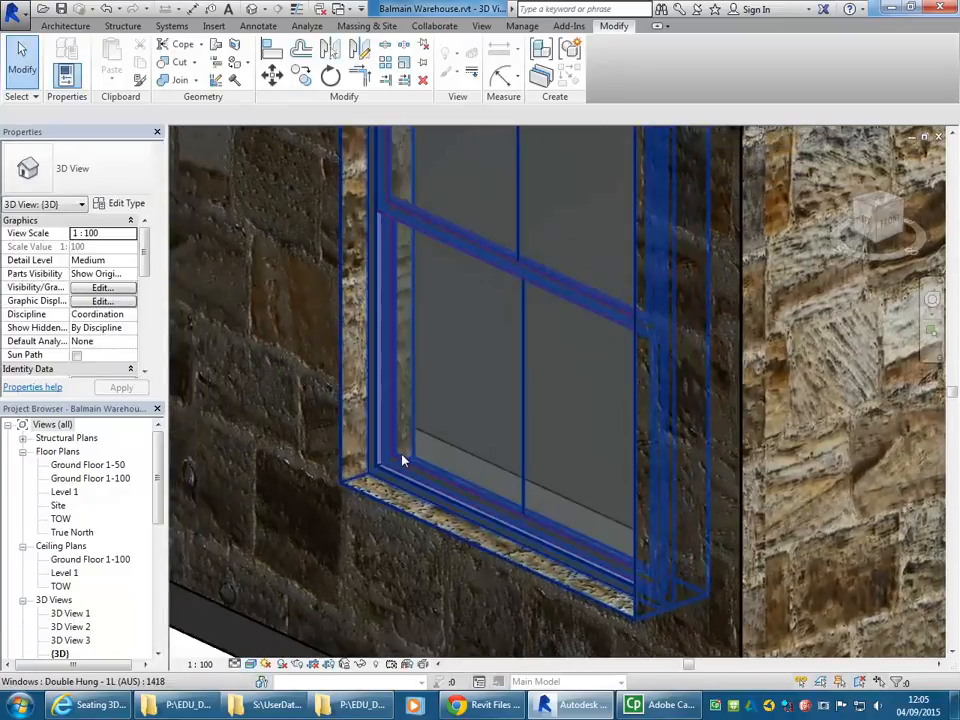
scroll(418, 422, up, 2)
scroll(397, 438, down, 5)
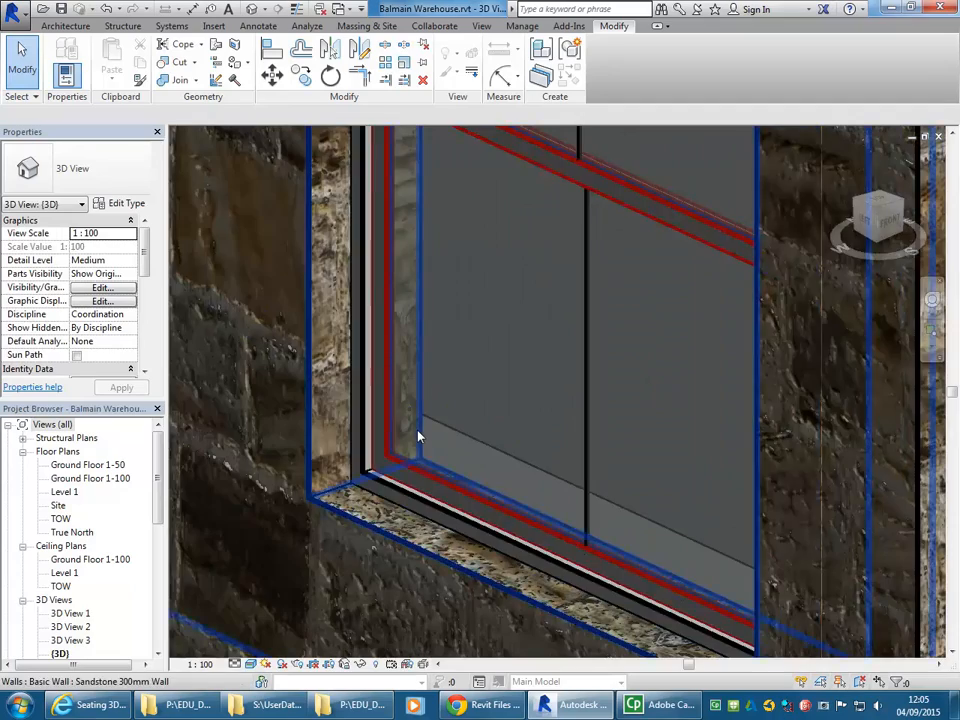
middle_drag(424, 403, 352, 698)
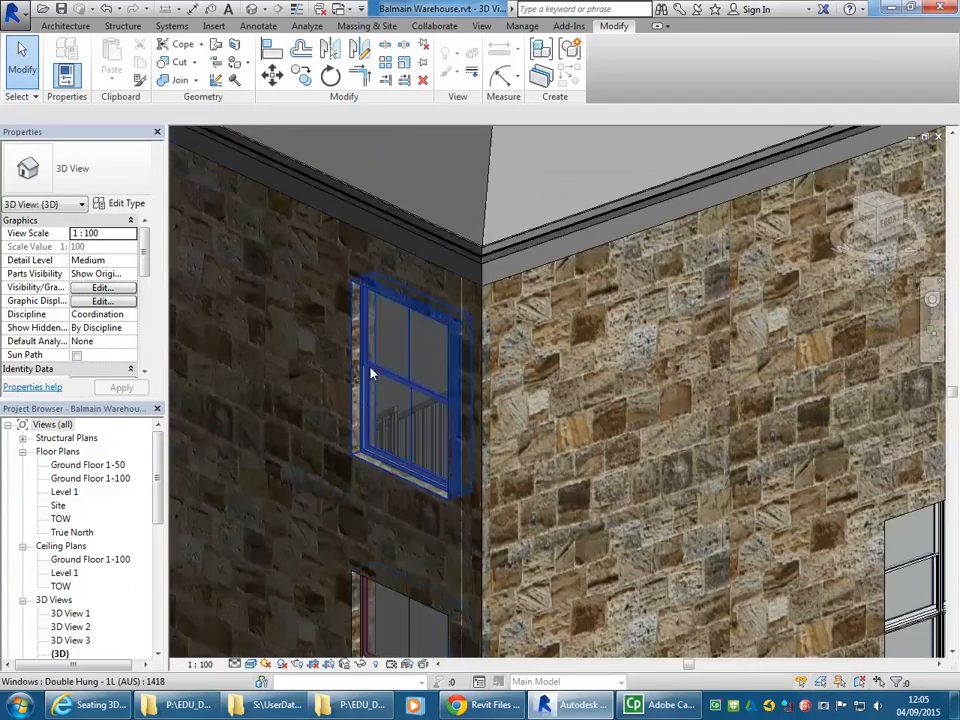
scroll(364, 435, up, 5)
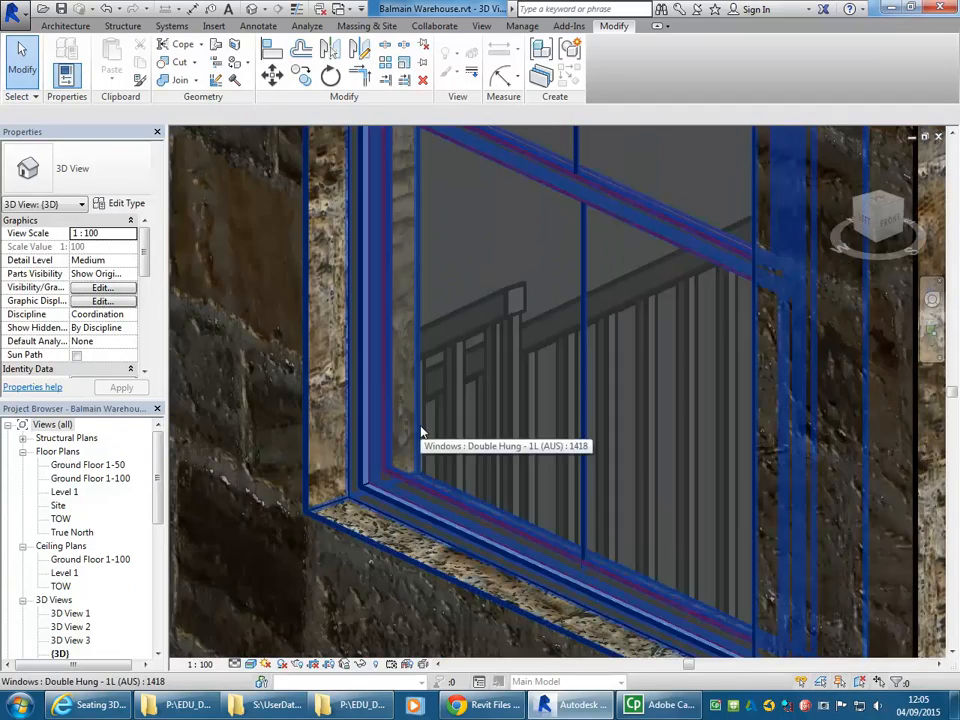
scroll(421, 432, down, 8)
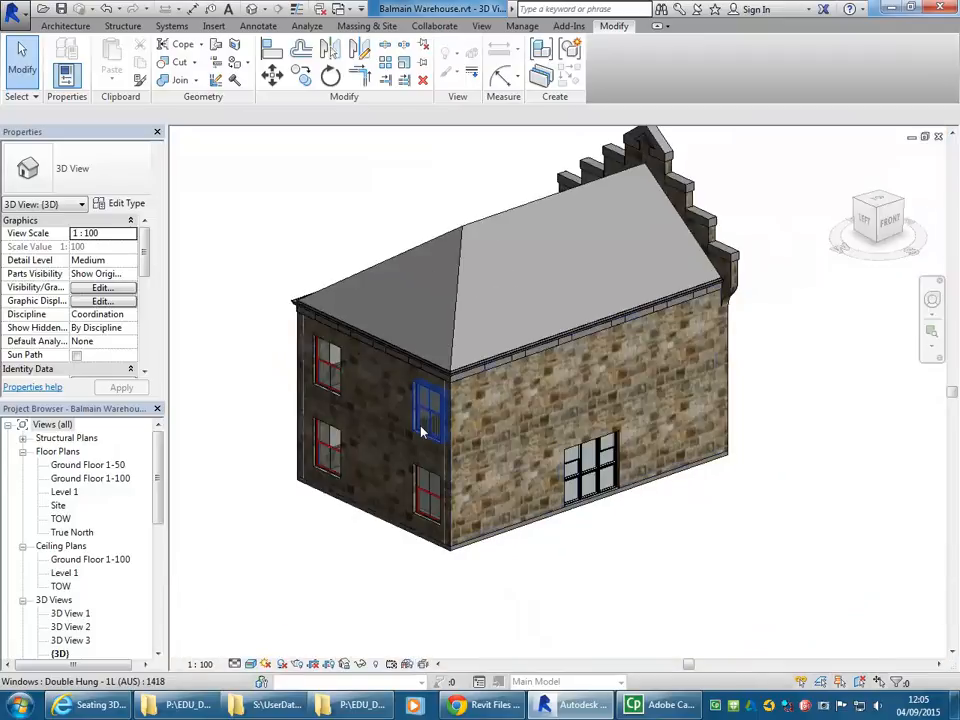
scroll(124, 572, down, 3)
Step: Open the {3D} Copy 1 cutaway view and examine the double-hung windows on both floors from inside
click(77, 546)
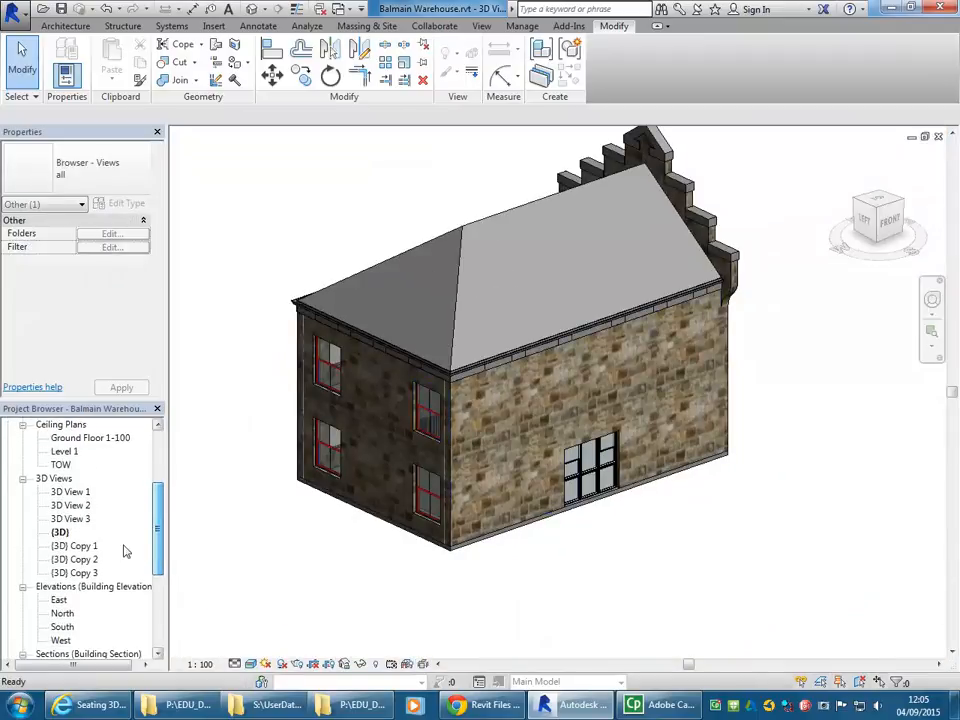
double_click(77, 546)
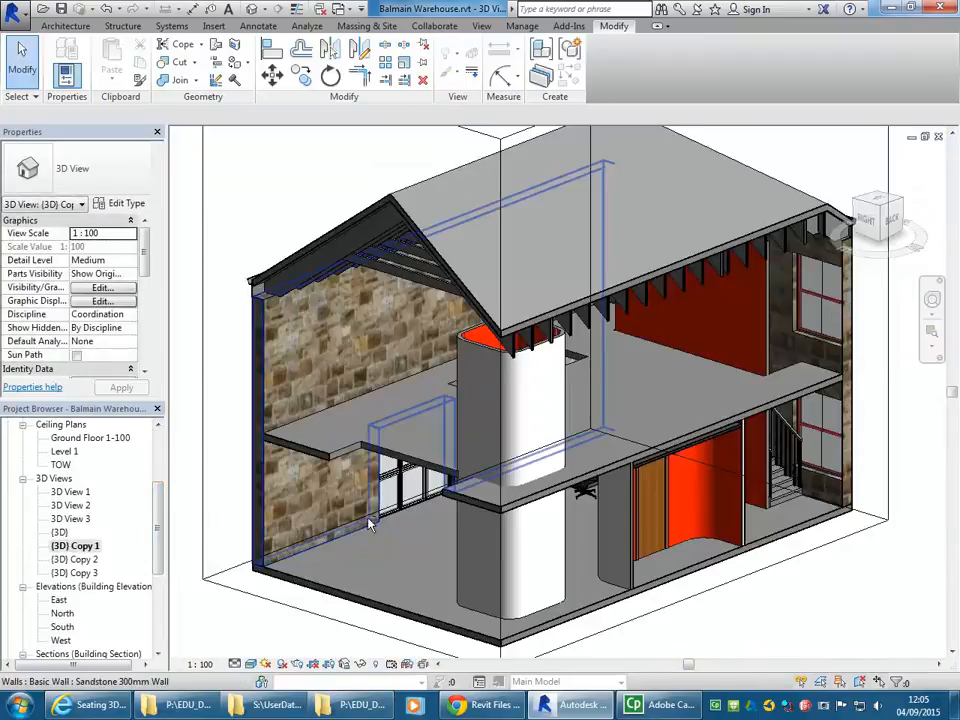
mouse_move(407, 511)
shift+middle_down()
mouse_move(474, 497)
mouse_move(407, 514)
shift+middle_up()
middle_drag(681, 494, 492, 497)
shift+middle_drag(657, 414, 632, 459)
scroll(632, 457, up, 2)
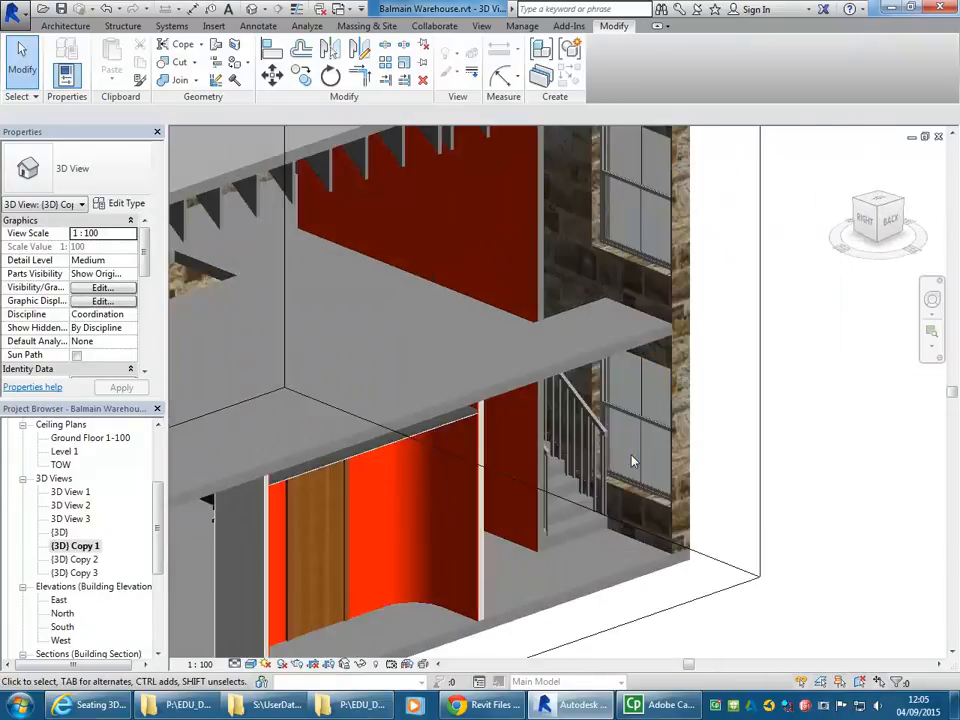
scroll(637, 441, up, 2)
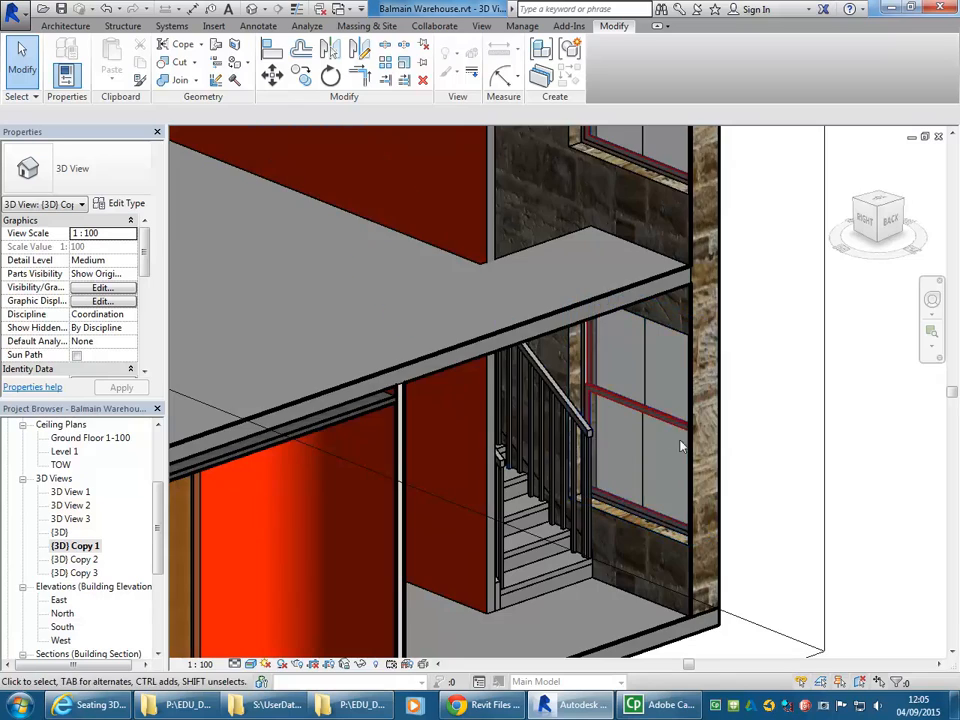
scroll(615, 413, down, 5)
shift+middle_drag(396, 437, 617, 401)
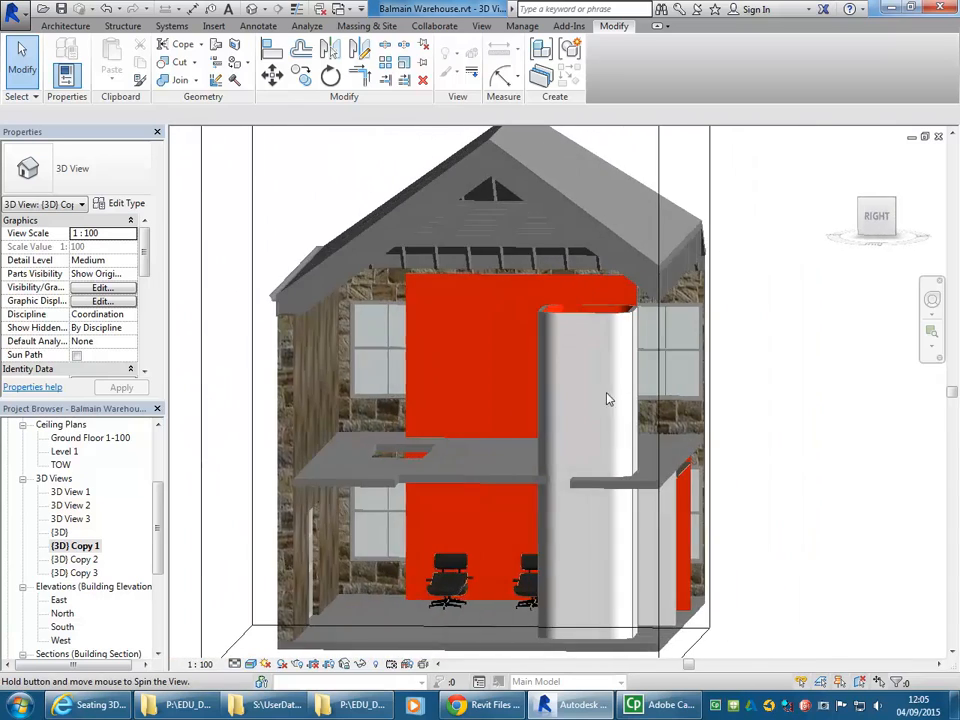
scroll(412, 400, up, 4)
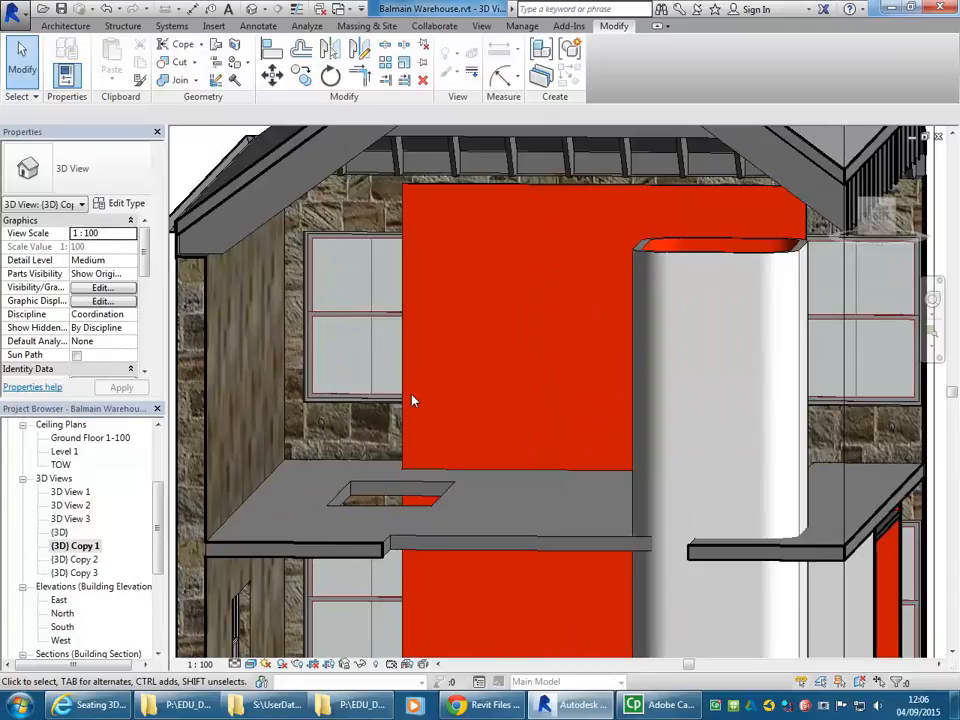
Step: Select a Herman Miller Eames lounge chair on the ground floor and open its family for editing
middle_drag(407, 547, 405, 400)
middle_drag(409, 501, 525, 476)
scroll(452, 450, up, 4)
shift+middle_drag(452, 450, 519, 549)
scroll(519, 549, up, 2)
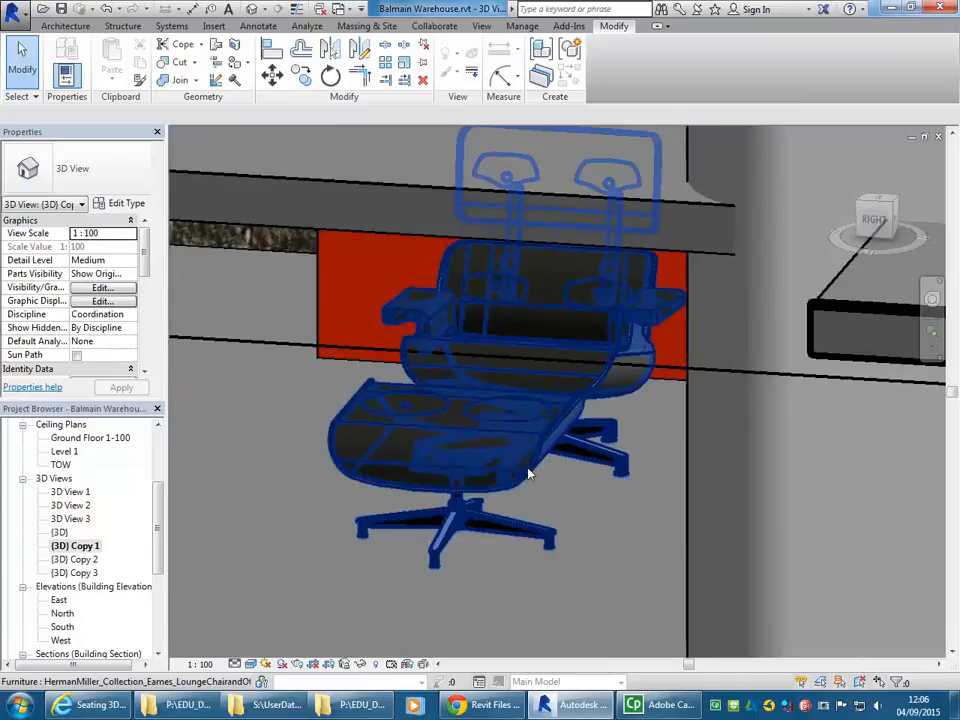
click(533, 468)
scroll(430, 483, down, 3)
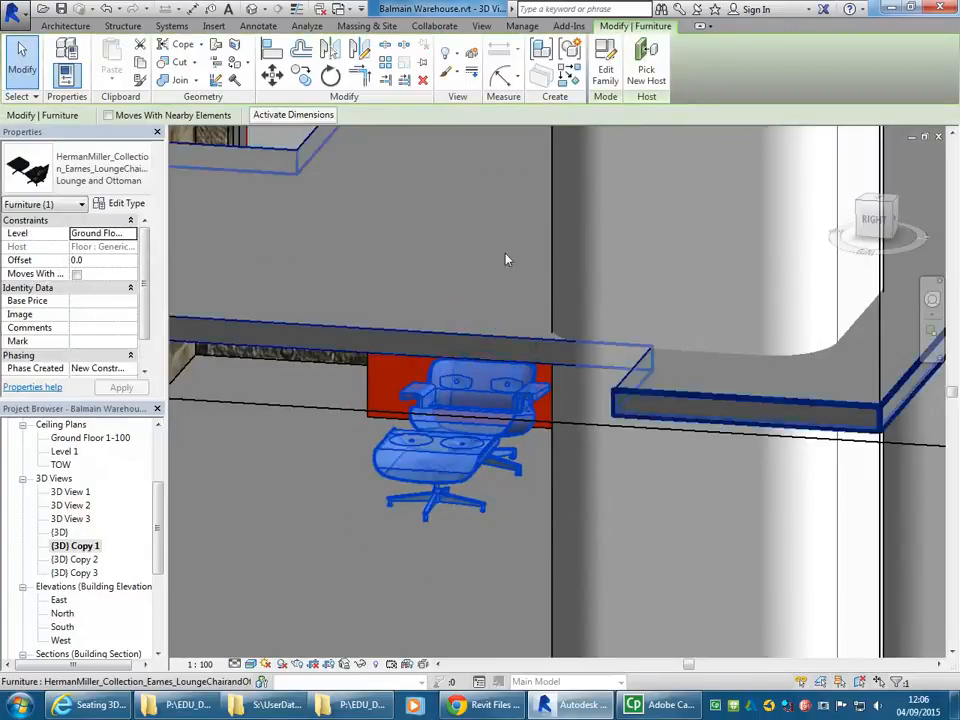
click(607, 67)
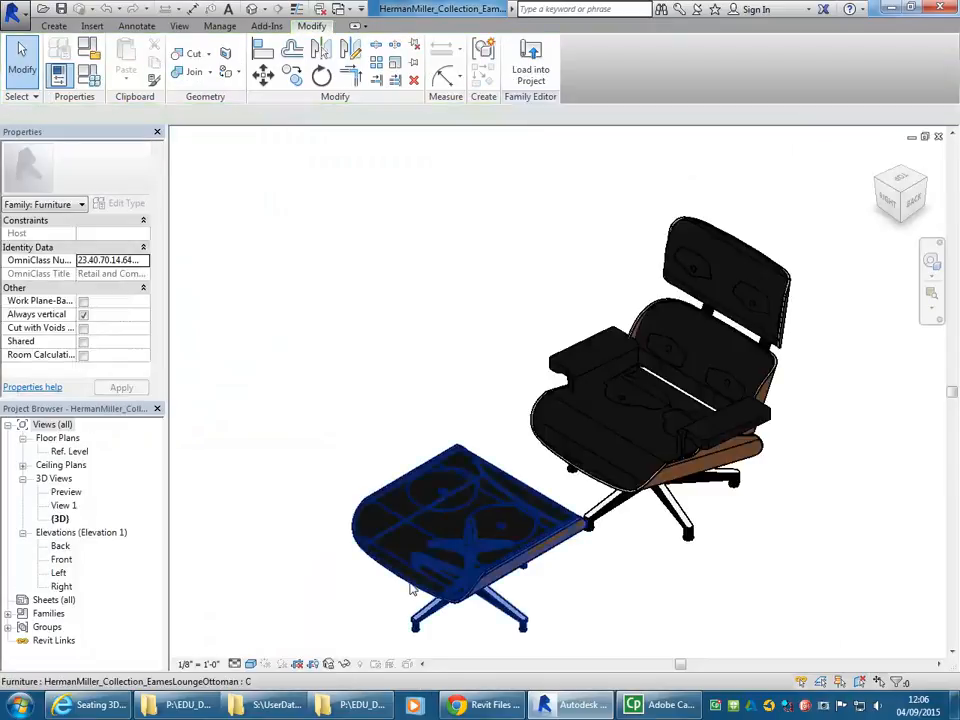
Step: Delete the nested ottoman from the Herman Miller Eames lounge chair family
click(413, 578)
middle_drag(345, 386, 332, 340)
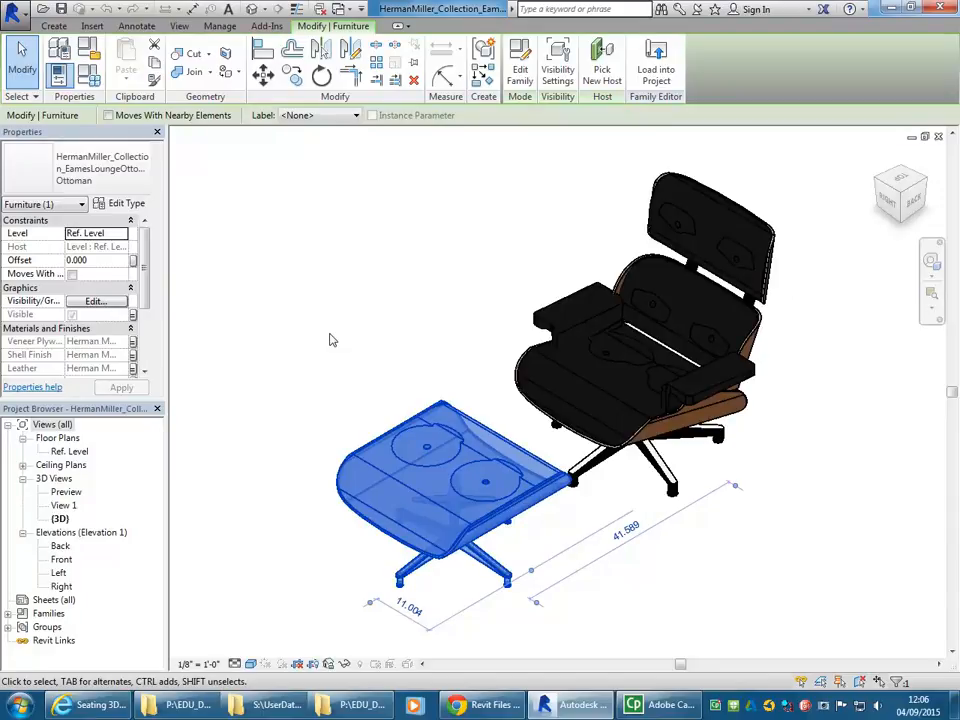
key(Delete)
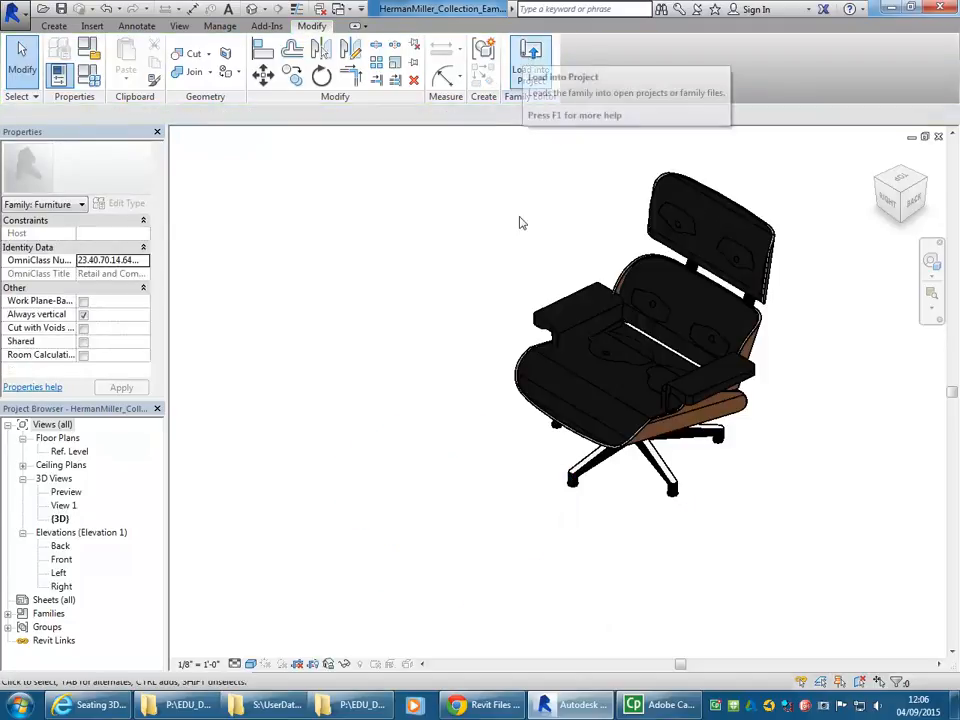
Step: Load the edited lounge chair family into the Balmain Warehouse project, overwriting the existing version
click(530, 62)
click(360, 452)
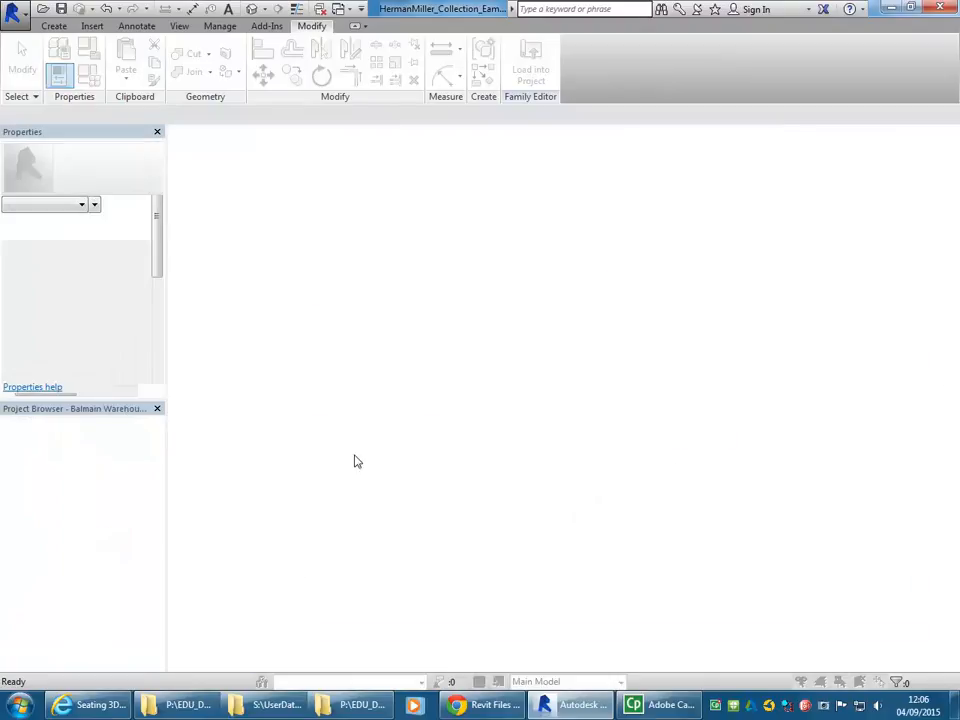
click(394, 323)
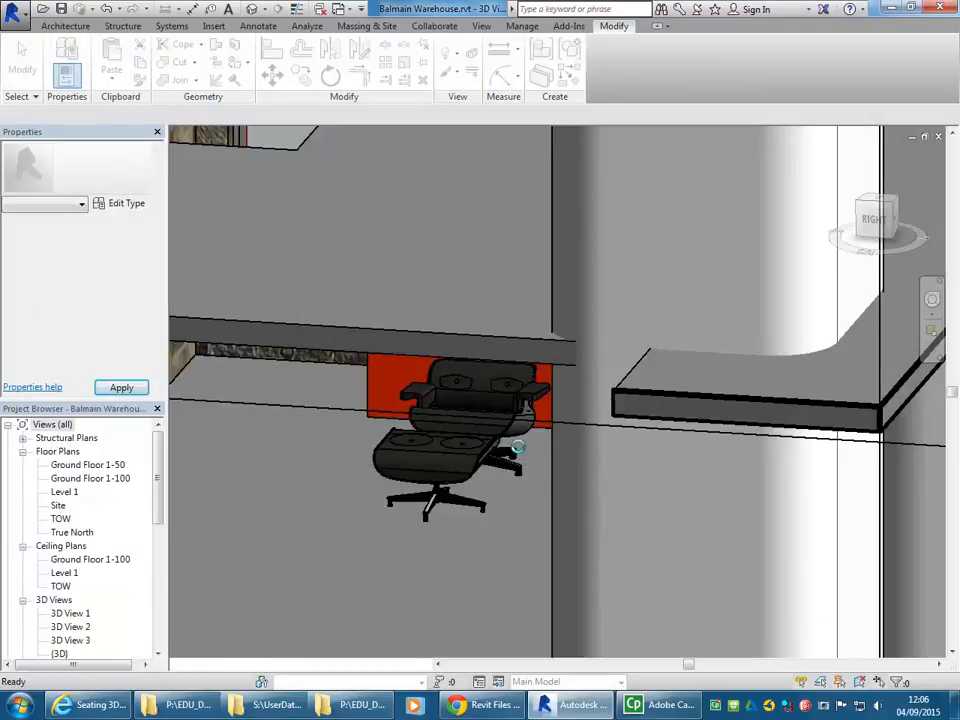
Step: Examine both lounge chairs in front of the red wall for the family change
shift+middle_drag(388, 478, 430, 452)
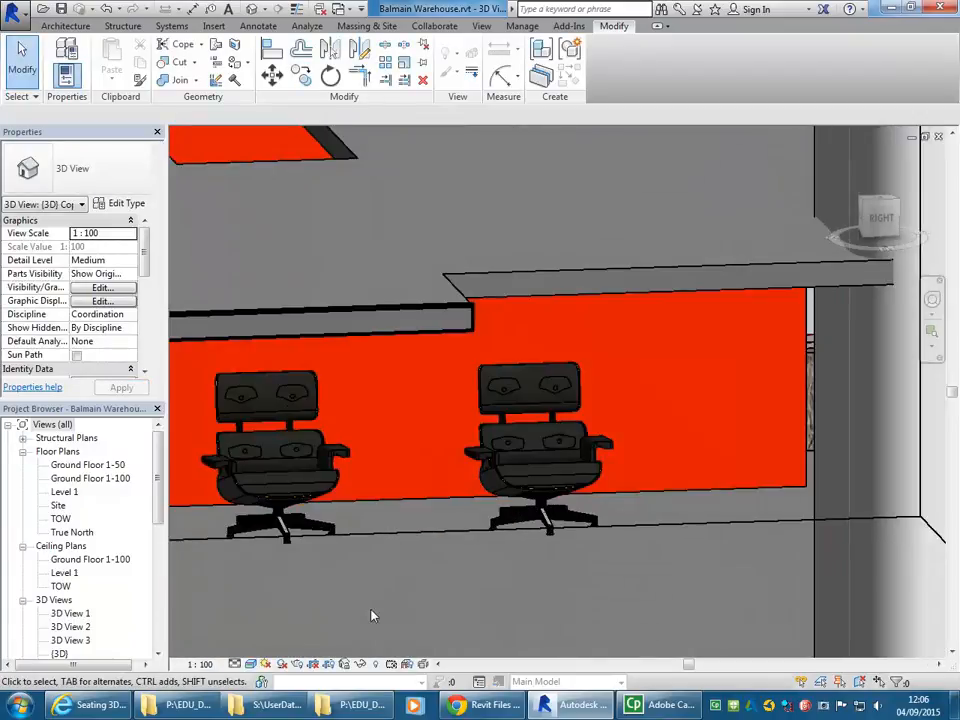
scroll(371, 615, up, 2)
middle_drag(334, 497, 383, 497)
scroll(394, 473, down, 1)
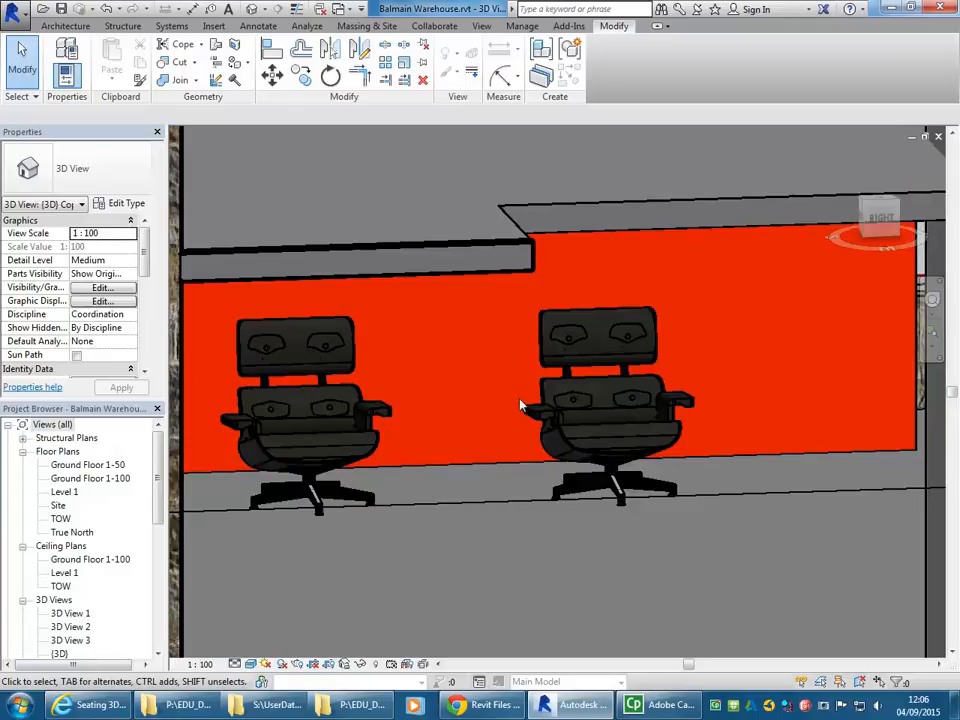
scroll(425, 400, down, 1)
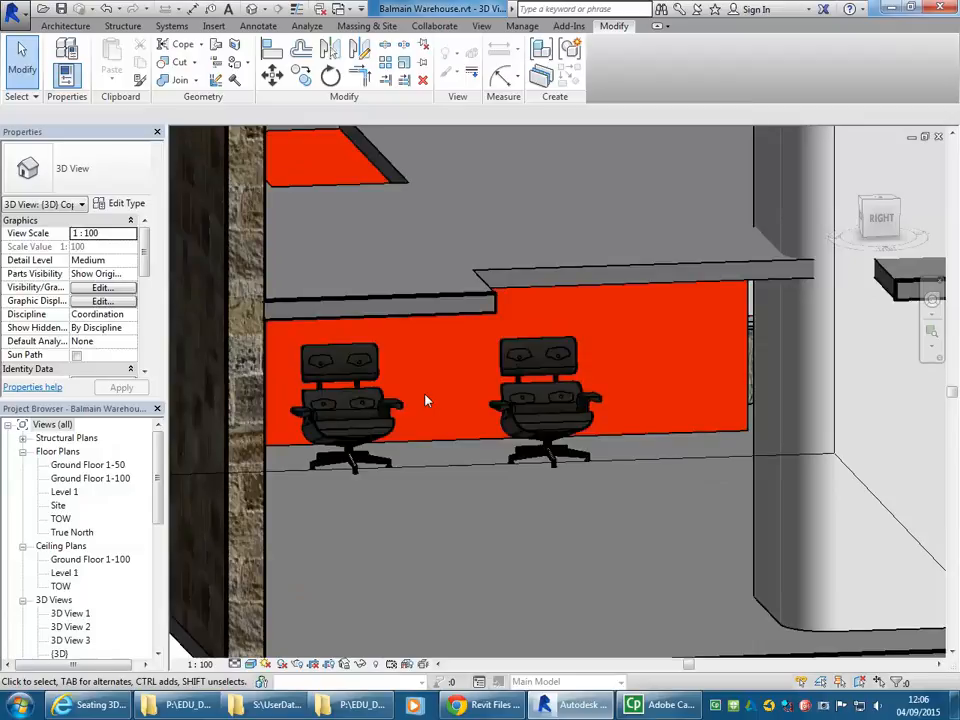
scroll(425, 400, down, 1)
scroll(425, 400, up, 2)
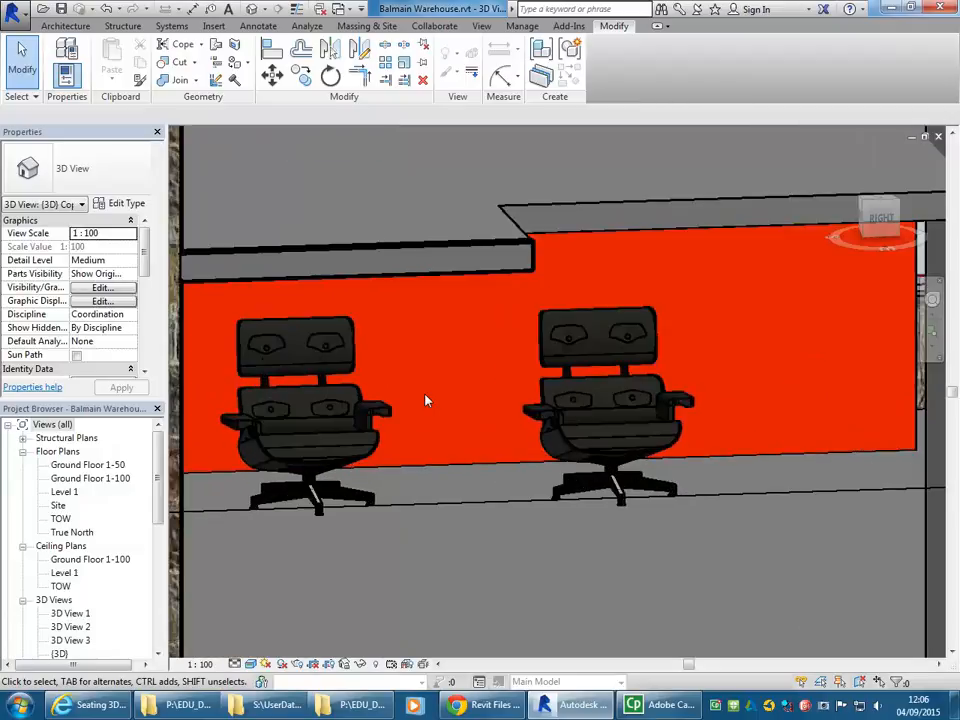
scroll(425, 400, up, 1)
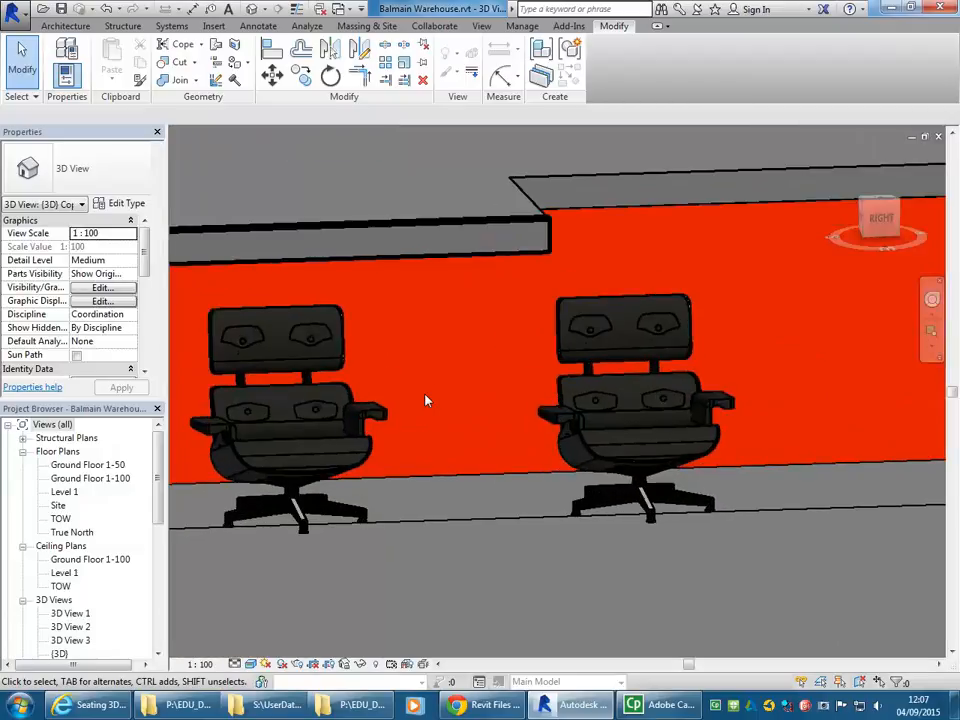
Step: Select one of the lounge chairs in front of the red wall and open its family for editing
shift+middle_drag(425, 400, 493, 377)
scroll(425, 360, up, 2)
scroll(469, 379, down, 1)
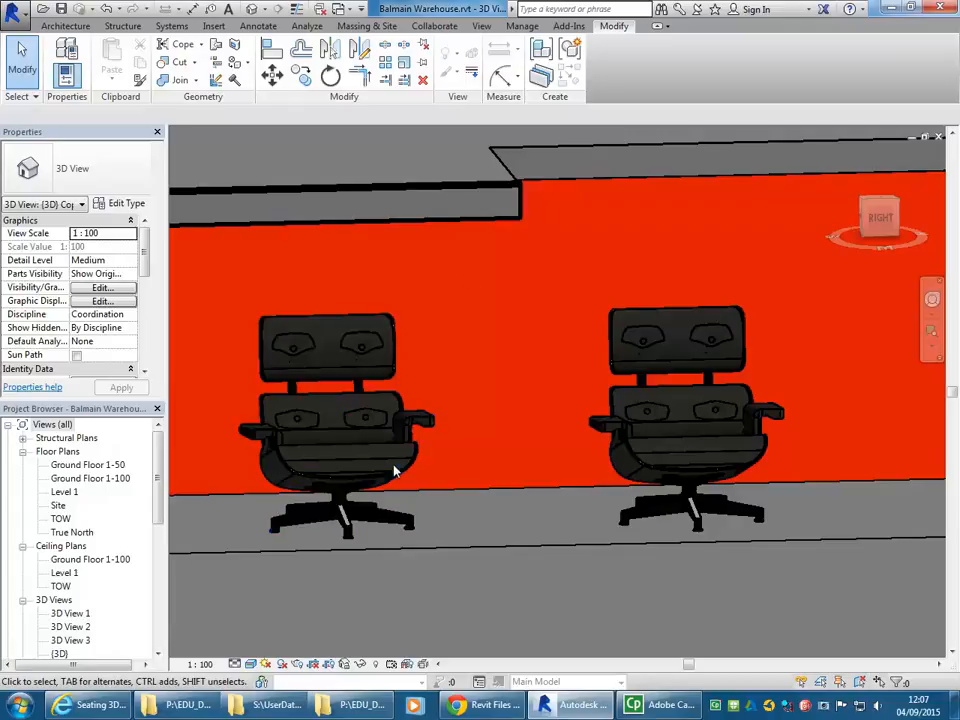
click(413, 421)
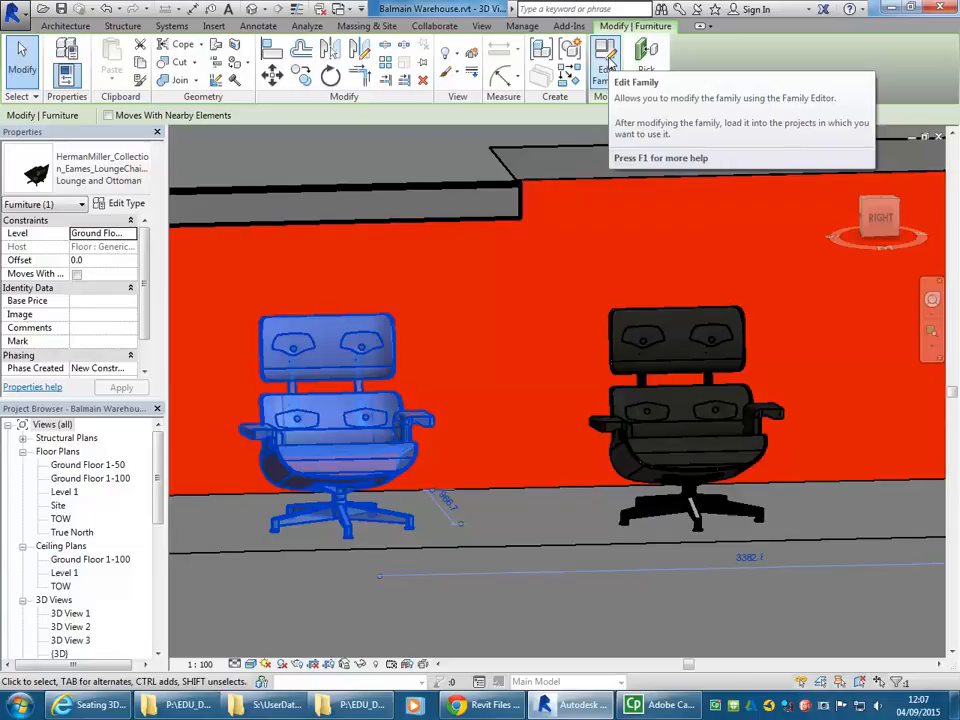
click(607, 66)
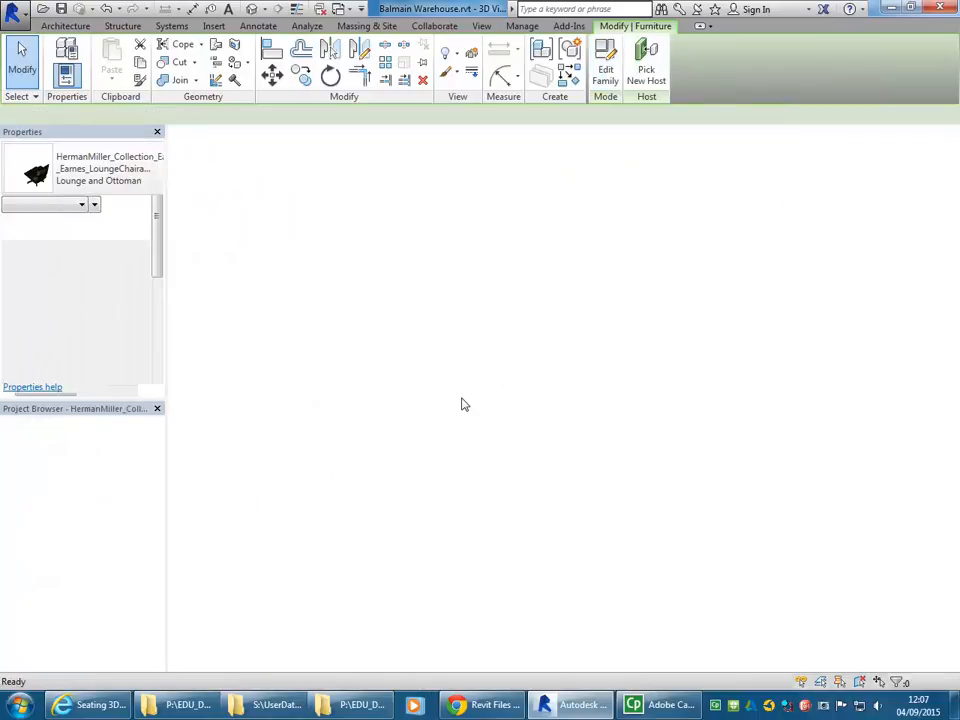
Step: Check the material assigned to the seat cushion sweep in the chair family, and close the family without saving
scroll(426, 390, up, 5)
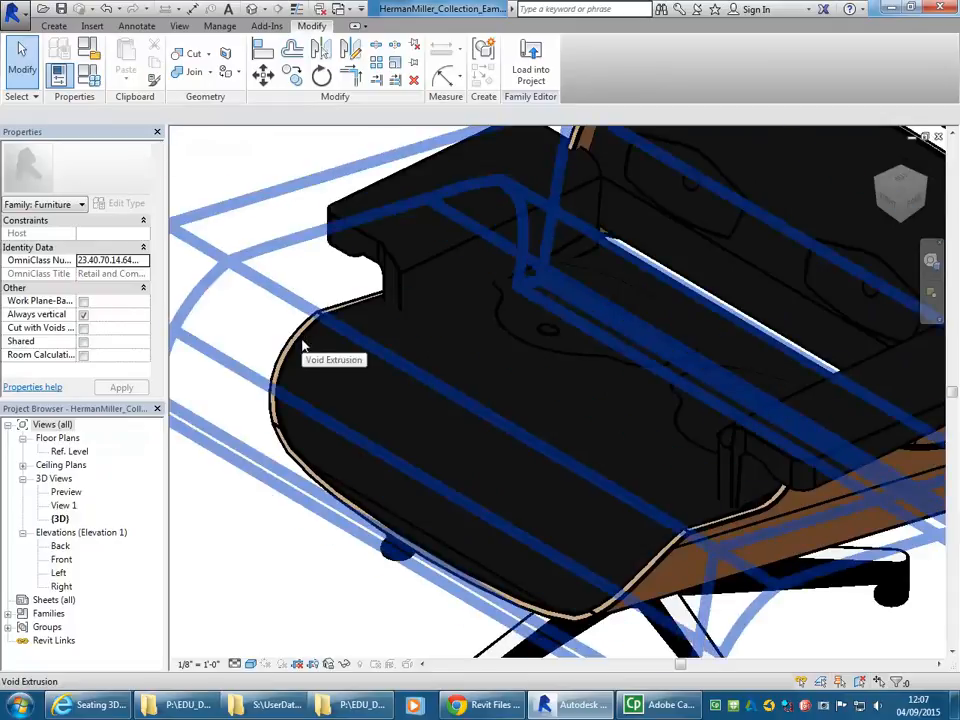
click(303, 346)
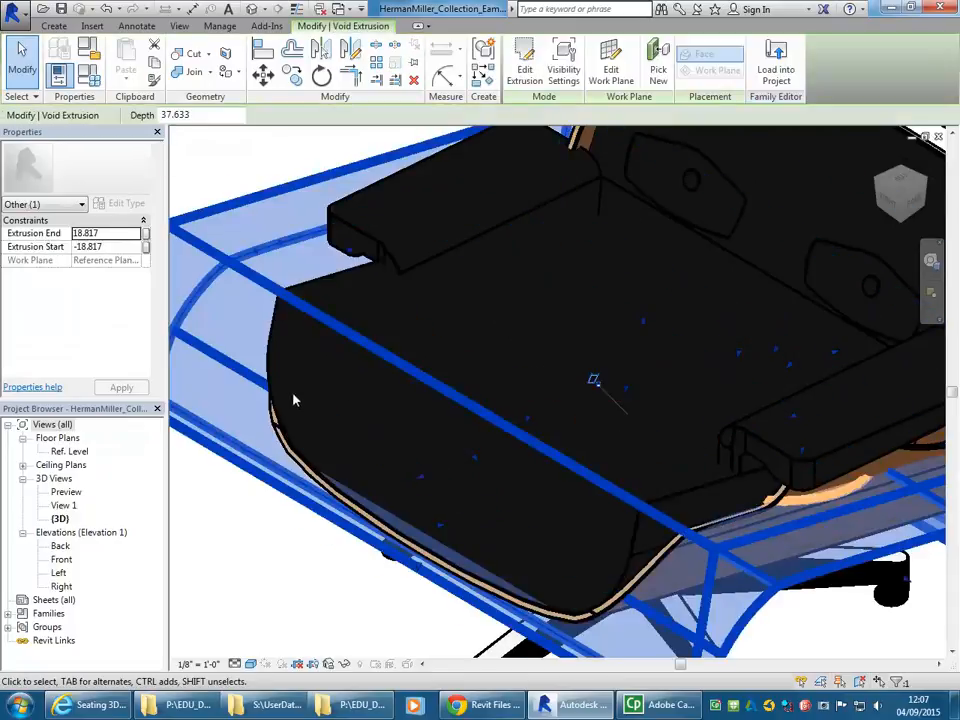
click(309, 466)
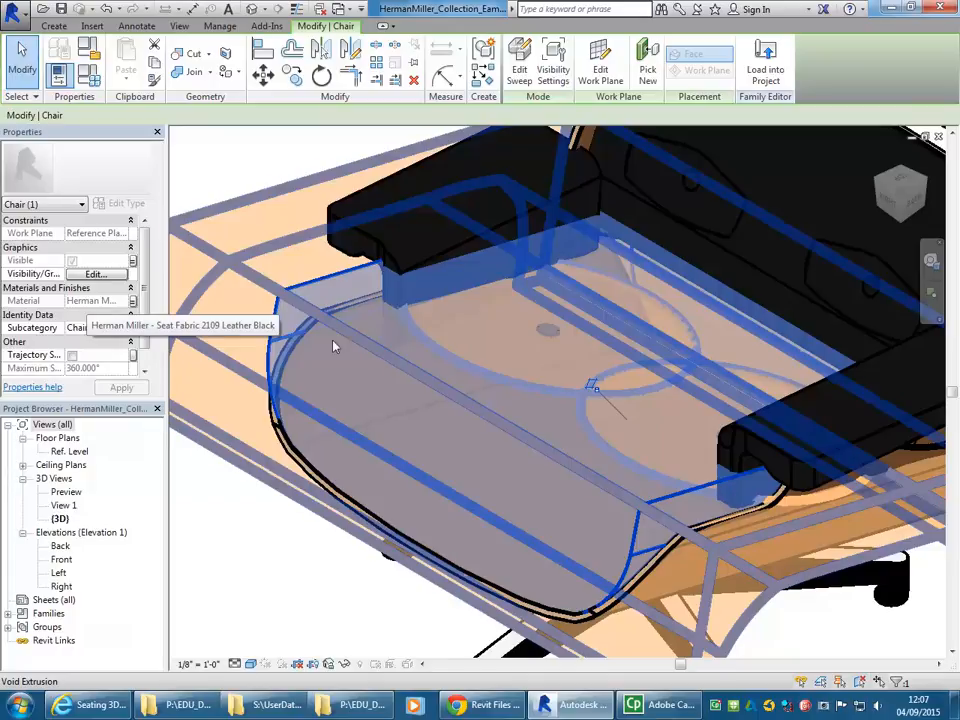
scroll(420, 376, down, 3)
click(330, 555)
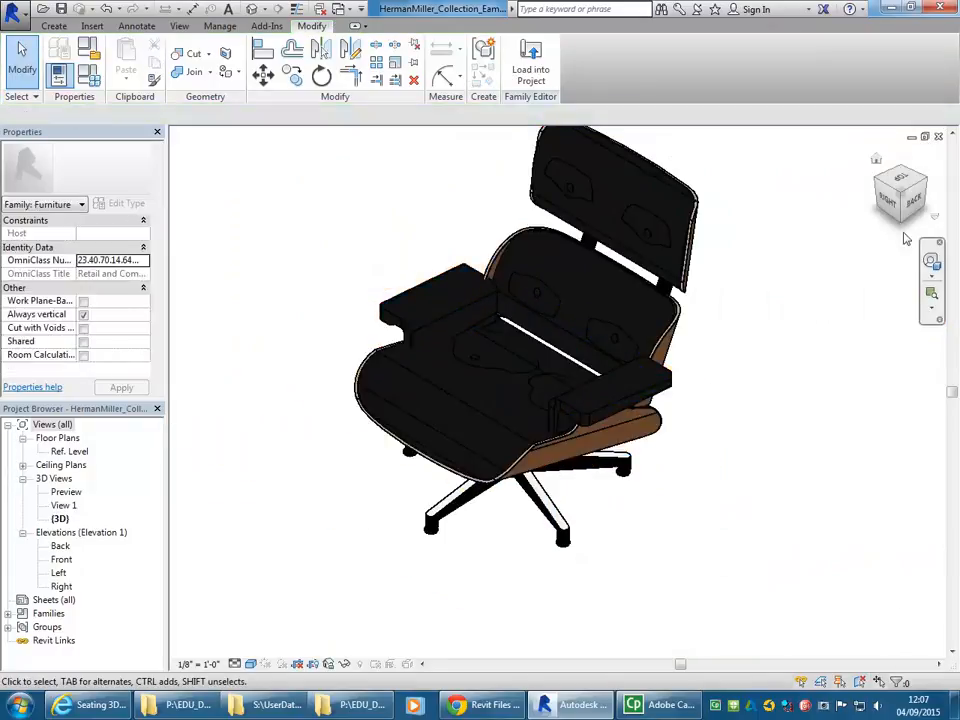
click(939, 137)
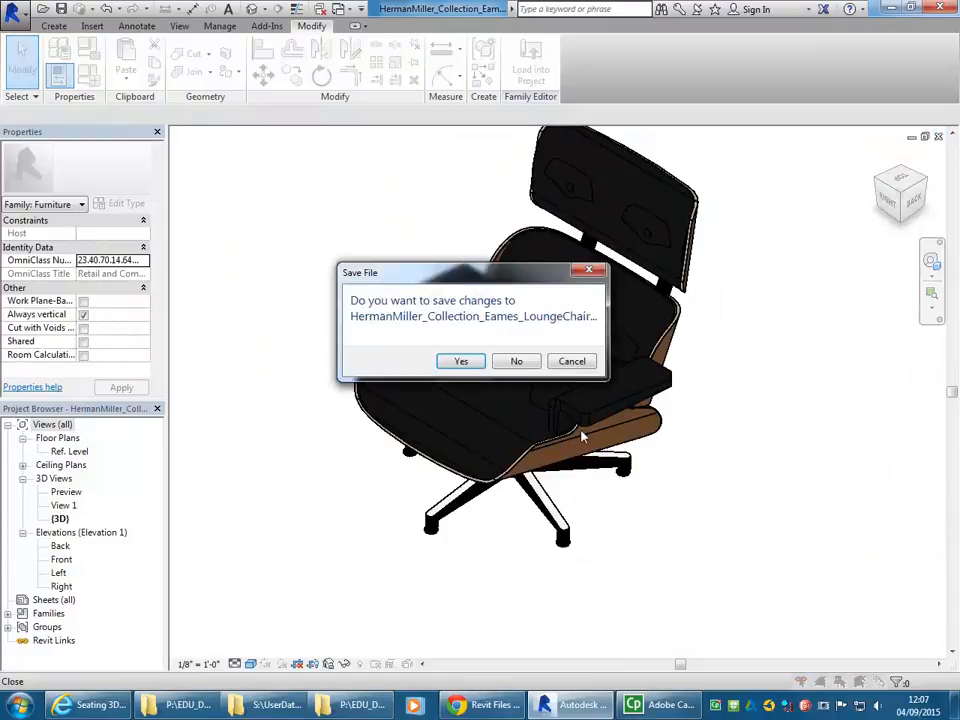
click(514, 361)
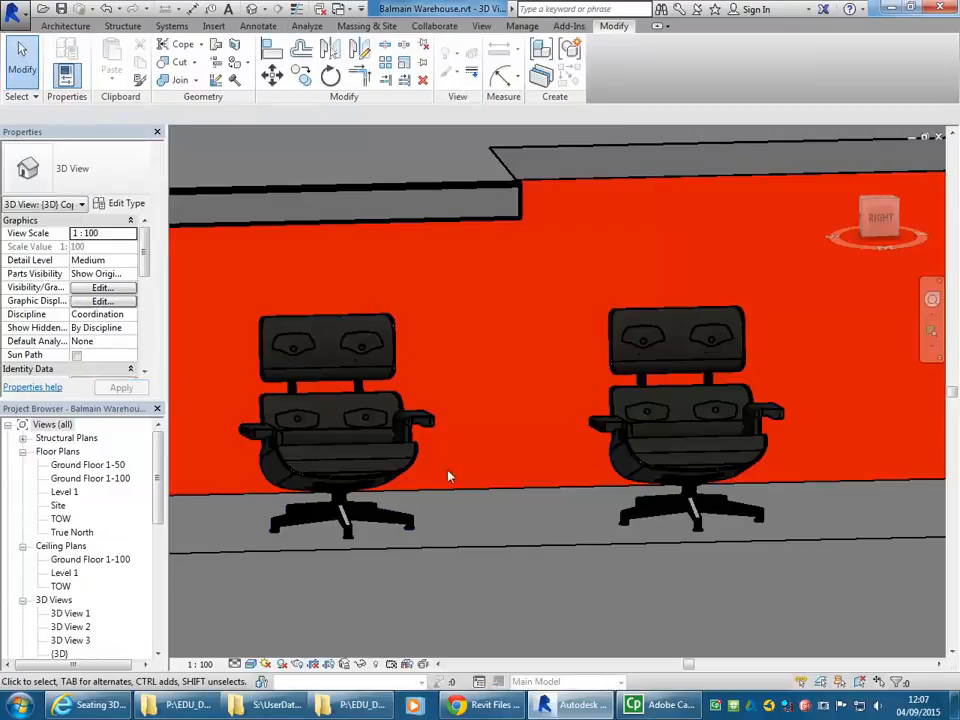
Step: Inspect the Leather material's graphics settings from the lounge chair's type properties, and leave without changing anything
click(396, 532)
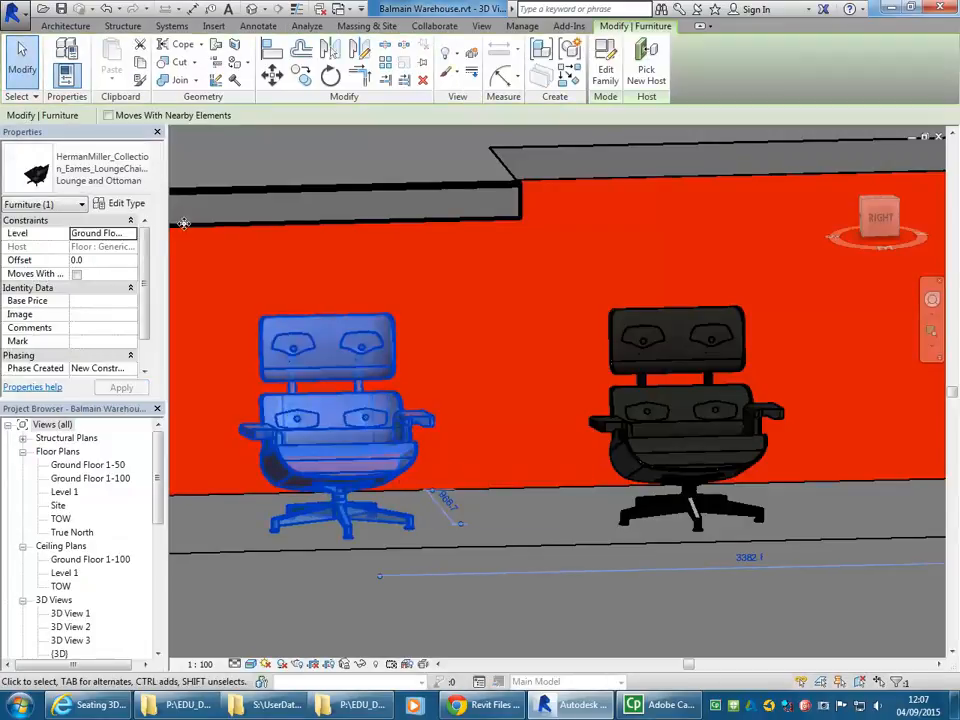
click(122, 203)
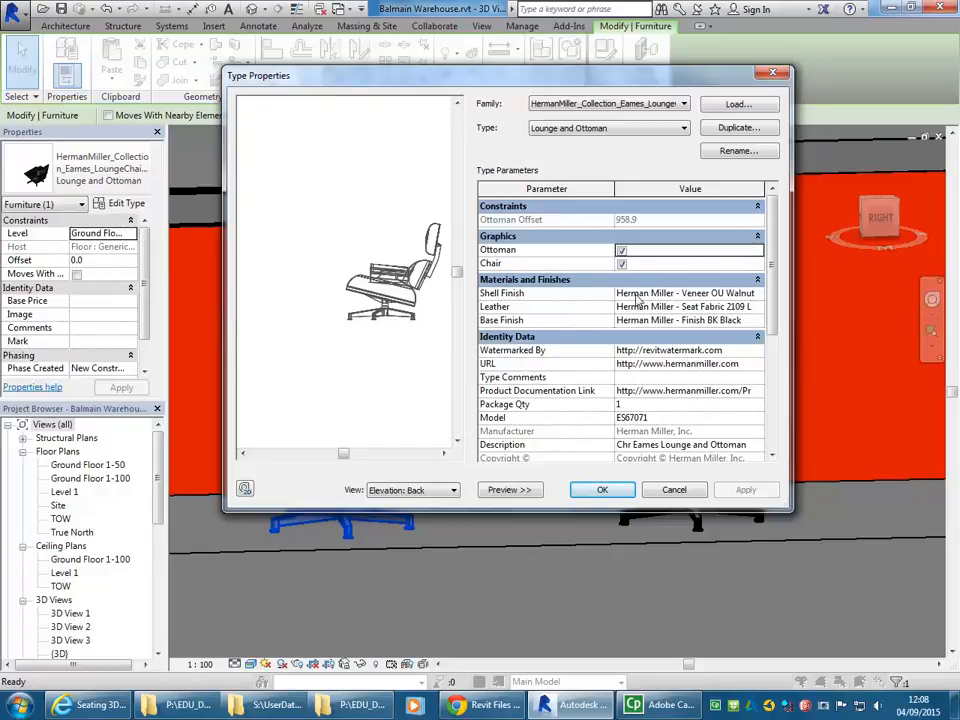
click(668, 307)
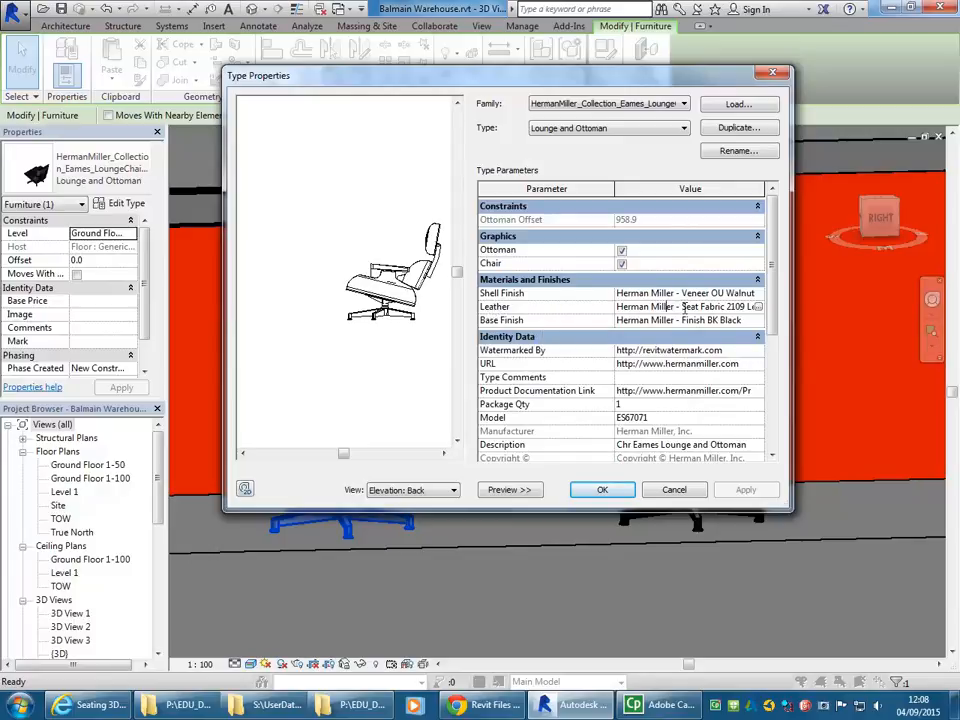
click(758, 307)
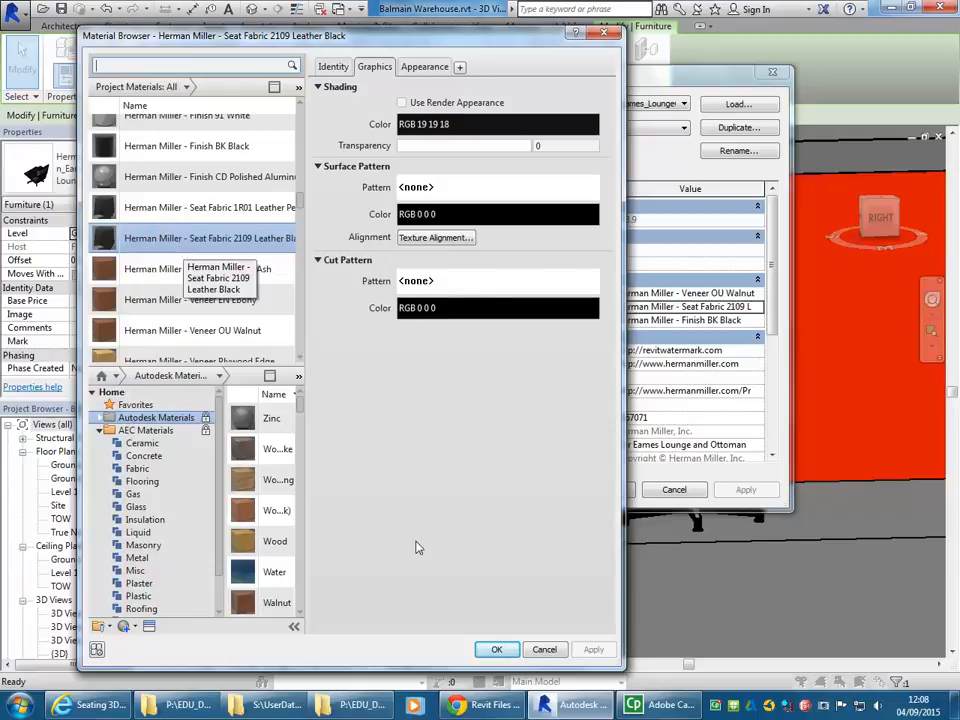
click(544, 649)
click(672, 490)
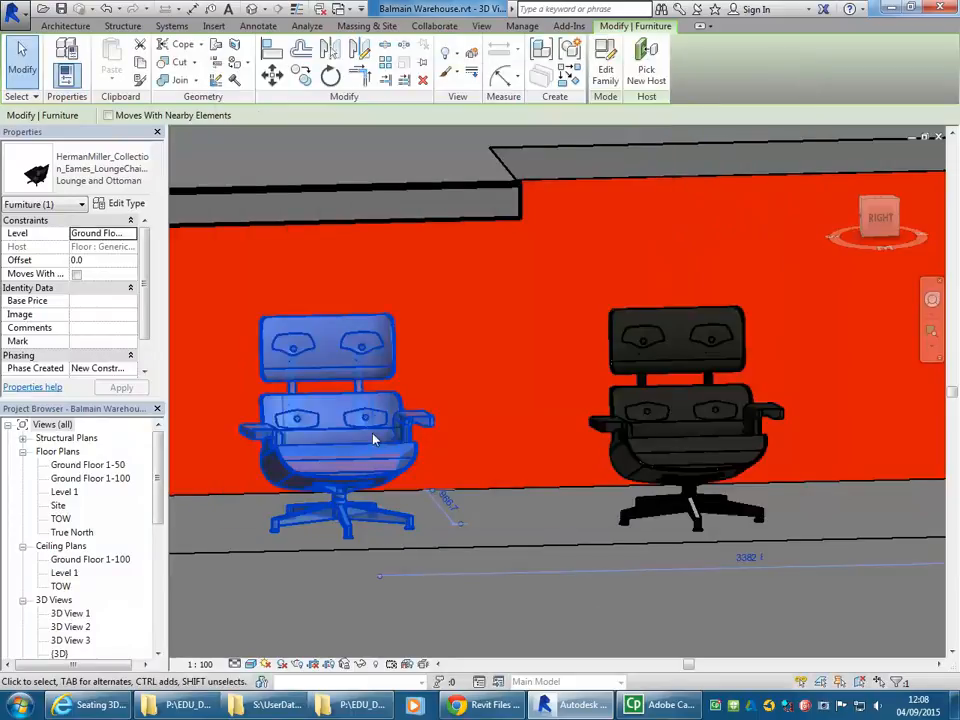
Step: Review the Materials and Finishes parameters of the same chair's Lounge and Ottoman type, and cancel without changes
click(340, 585)
scroll(300, 460, up, 3)
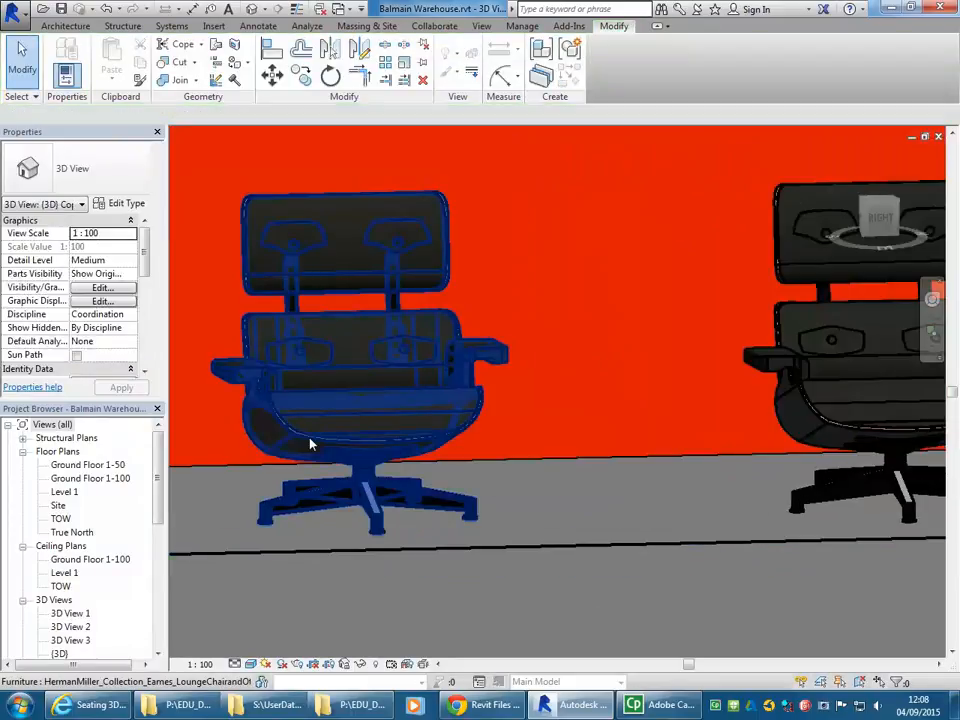
click(311, 444)
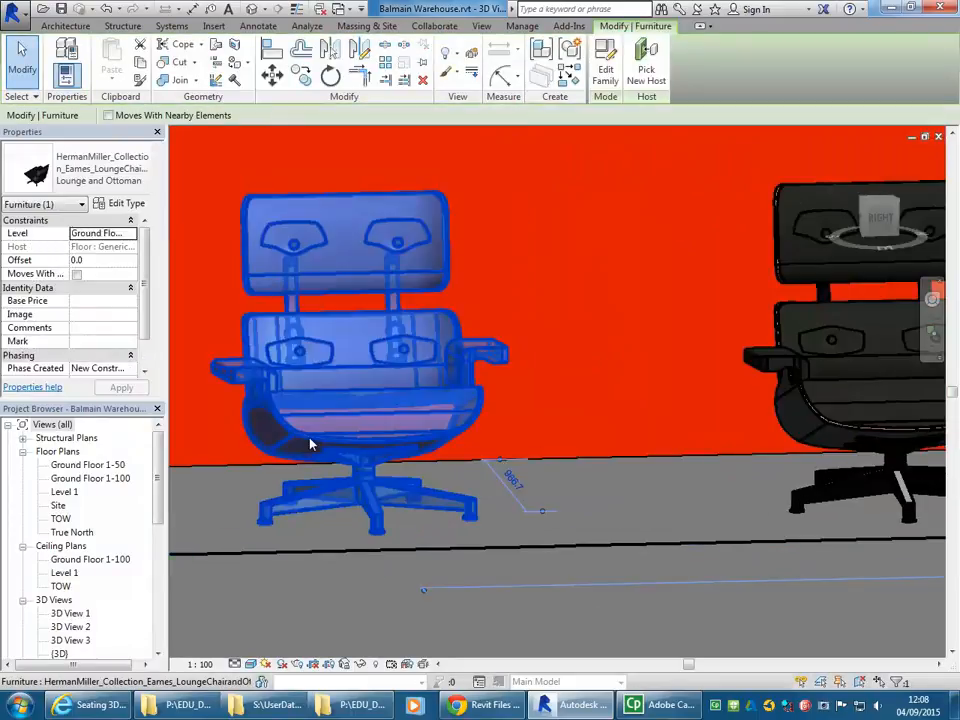
click(115, 204)
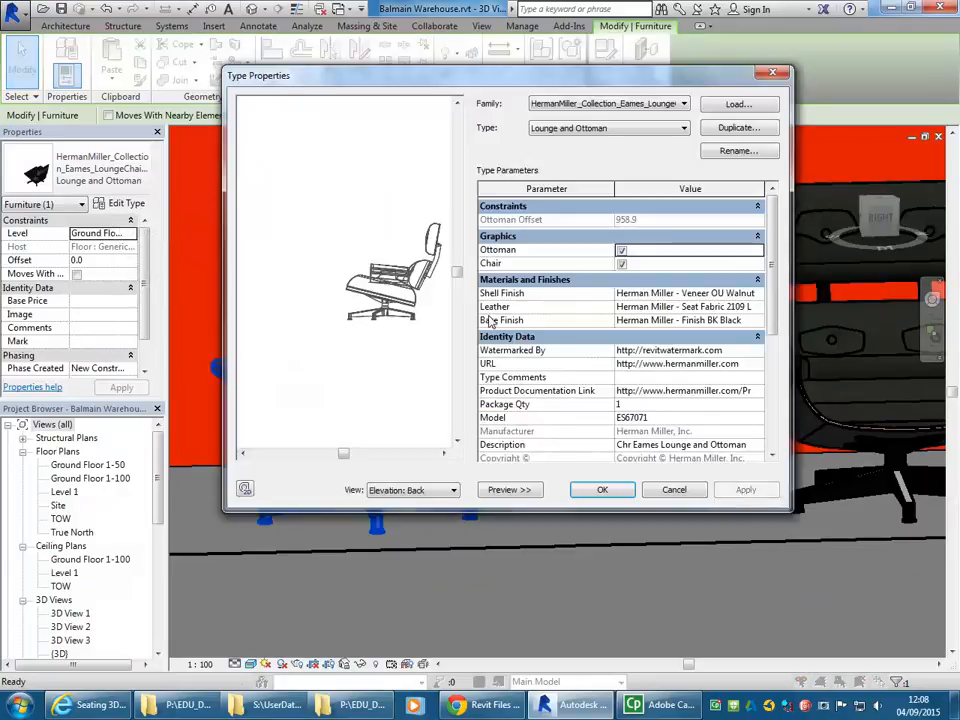
click(672, 307)
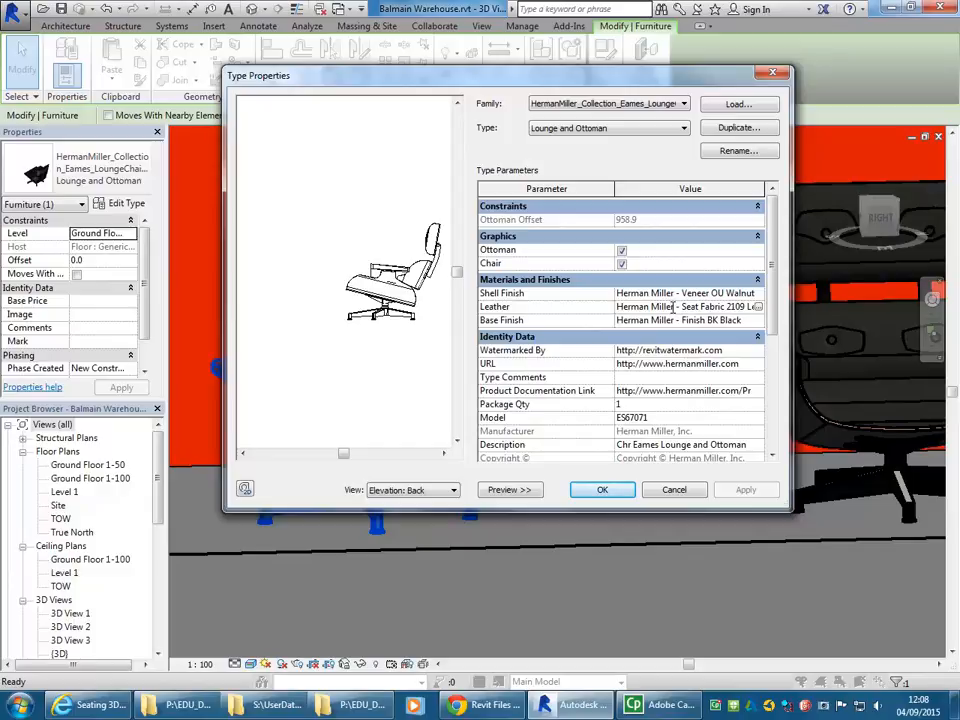
click(672, 490)
key(Escape)
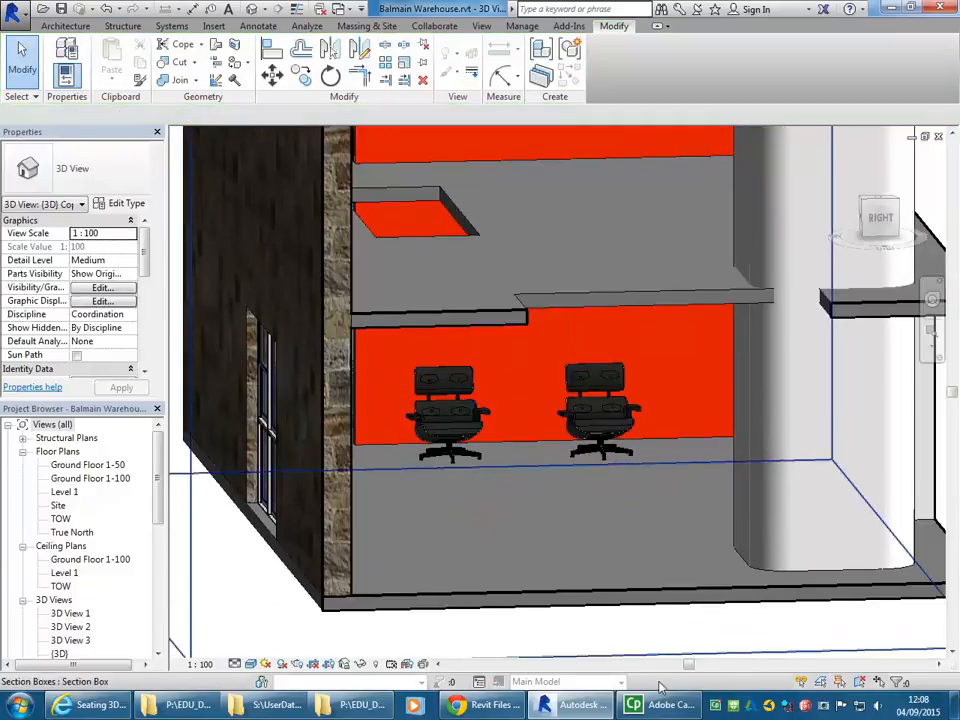